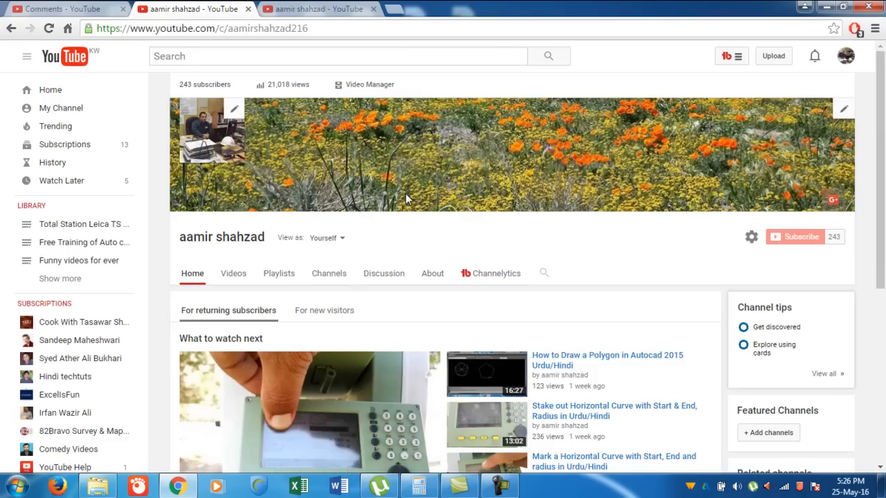
Look over the channel's playlists, then find and highlight the viewer comment requesting notes on the AutoCAD coordinate system.
{"action": "left_click", "coordinate": [332, 8]}
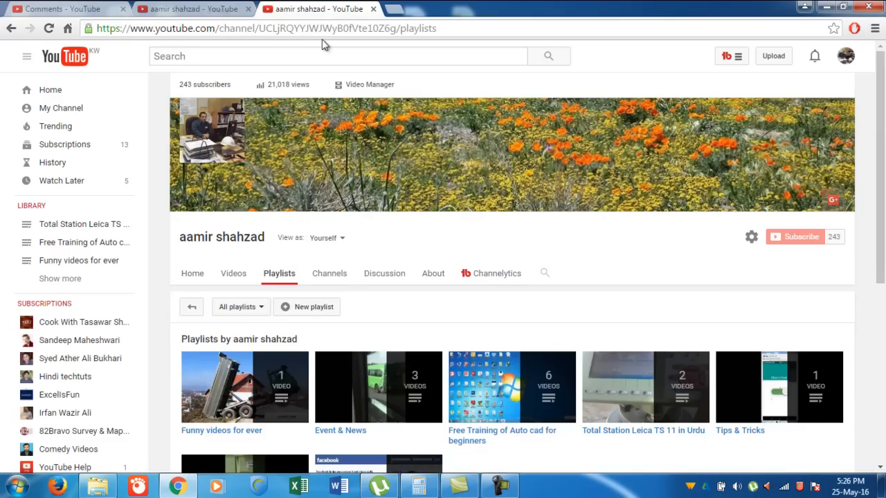
{"action": "left_click", "coordinate": [69, 9]}
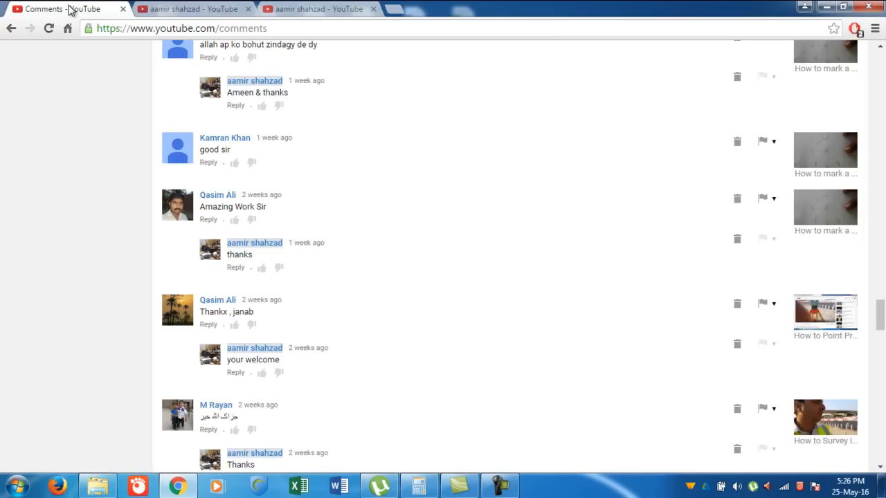
{"action": "scroll", "coordinate": [137, 246], "scroll_direction": "up", "scroll_amount": 15}
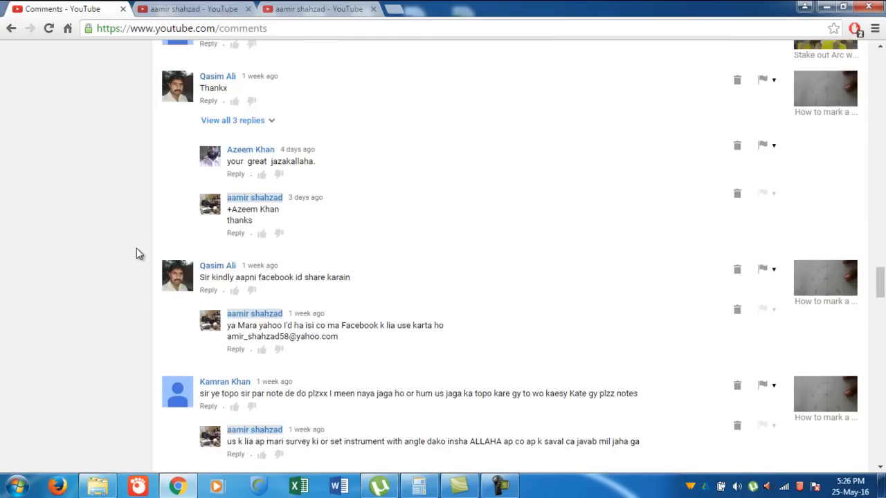
{"action": "scroll", "coordinate": [137, 250], "scroll_direction": "up", "scroll_amount": 20}
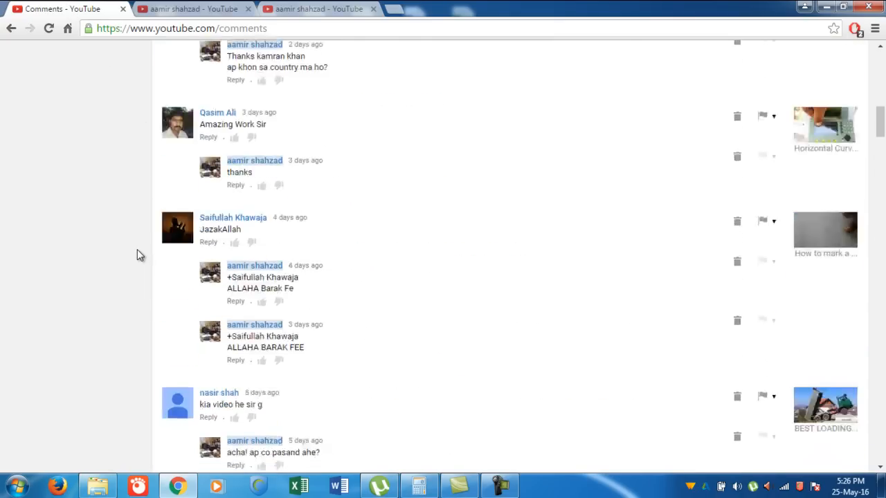
{"action": "scroll", "coordinate": [137, 251], "scroll_direction": "down", "scroll_amount": 5}
{"action": "scroll", "coordinate": [137, 250], "scroll_direction": "up", "scroll_amount": 3}
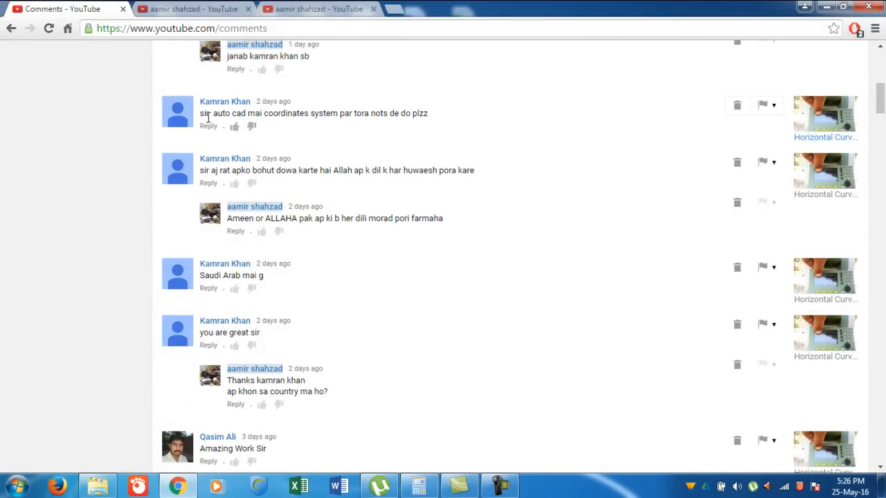
{"action": "left_click_drag", "start_coordinate": [207, 116], "coordinate": [285, 122]}
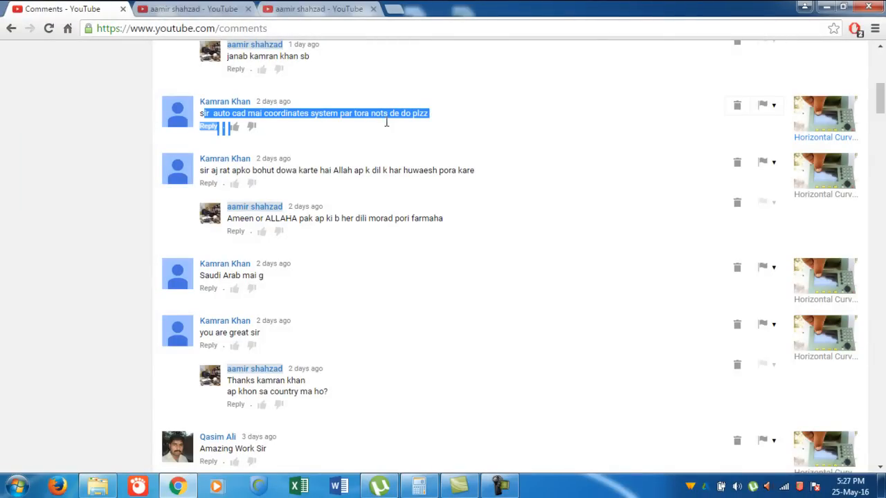
Read through the older viewer comments for further requests about coordinates, curves and survey methods.
{"action": "scroll", "coordinate": [383, 146], "scroll_direction": "down", "scroll_amount": 3}
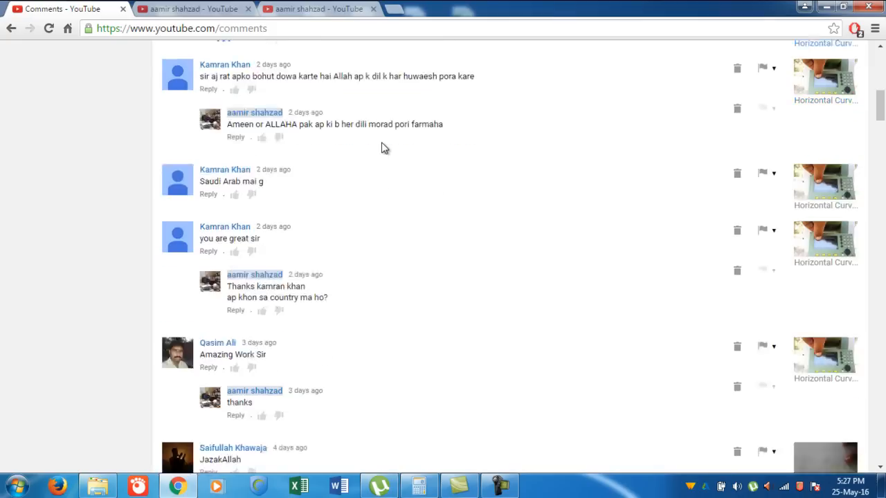
{"action": "scroll", "coordinate": [382, 148], "scroll_direction": "down", "scroll_amount": 1}
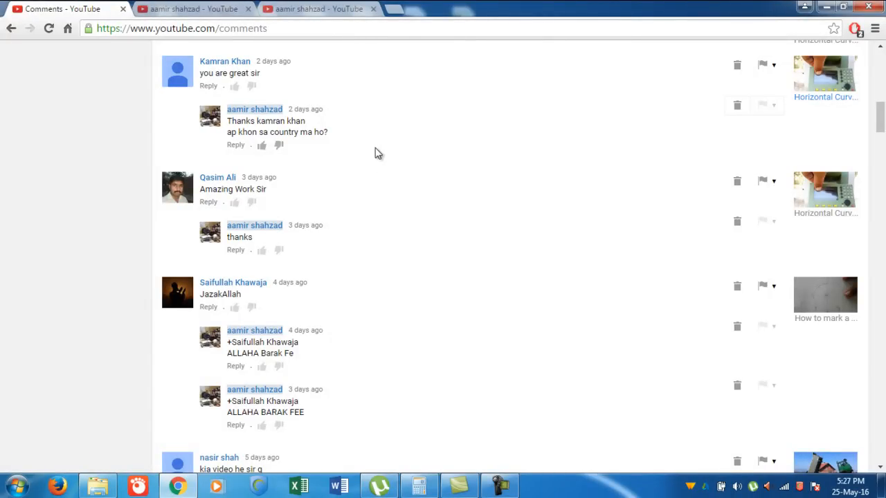
{"action": "scroll", "coordinate": [353, 190], "scroll_direction": "down", "scroll_amount": 6}
{"action": "scroll", "coordinate": [353, 273], "scroll_direction": "down", "scroll_amount": 2}
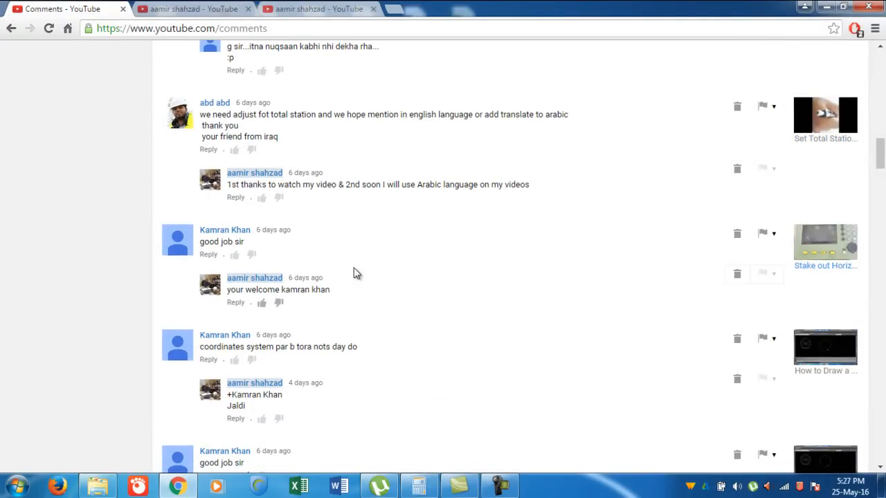
{"action": "scroll", "coordinate": [372, 235], "scroll_direction": "down", "scroll_amount": 5}
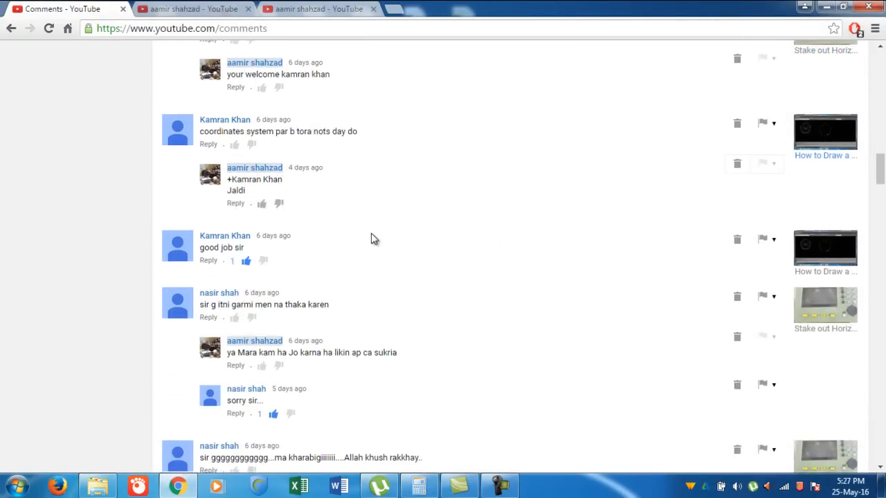
{"action": "scroll", "coordinate": [371, 243], "scroll_direction": "down", "scroll_amount": 6}
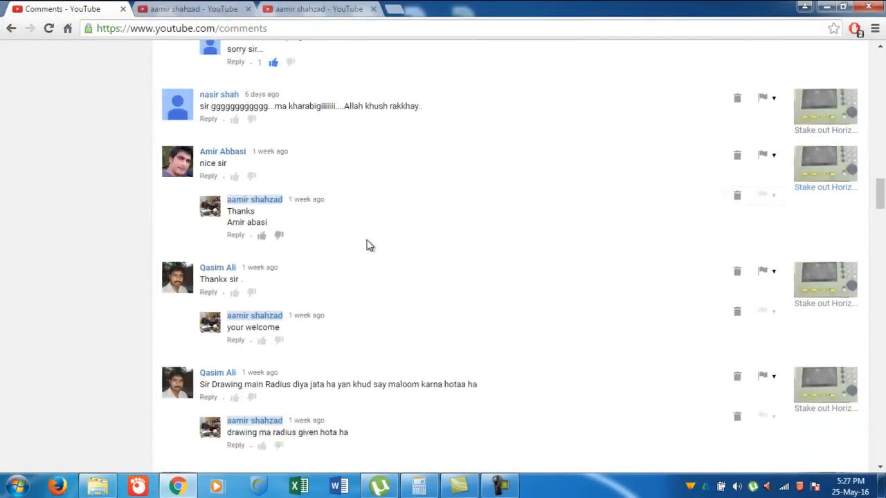
{"action": "scroll", "coordinate": [368, 247], "scroll_direction": "down", "scroll_amount": 1}
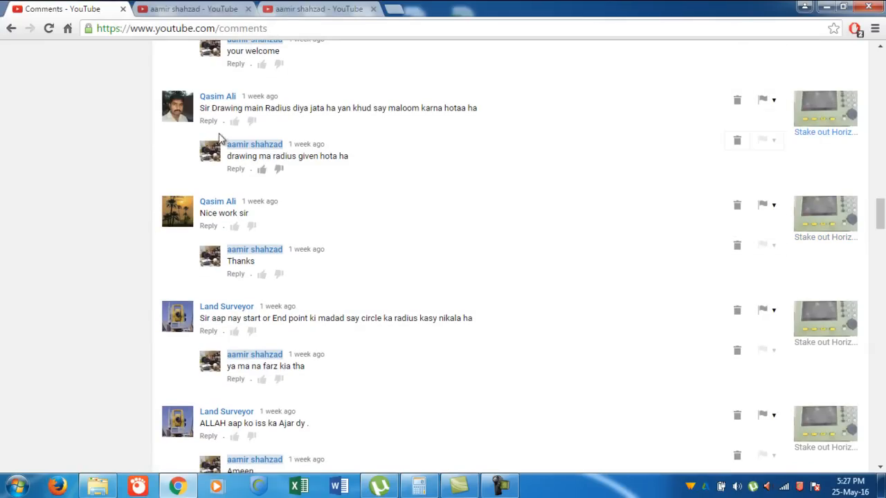
{"action": "scroll", "coordinate": [332, 323], "scroll_direction": "down", "scroll_amount": 6}
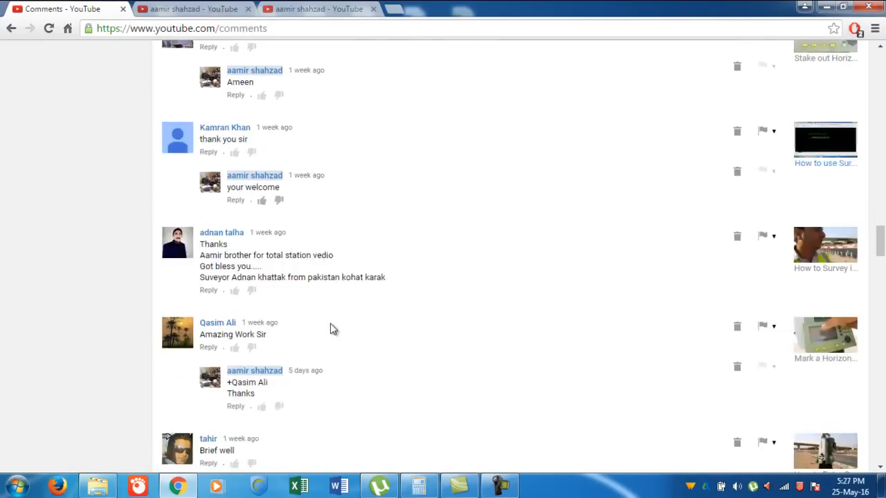
{"action": "scroll", "coordinate": [301, 323], "scroll_direction": "down", "scroll_amount": 5}
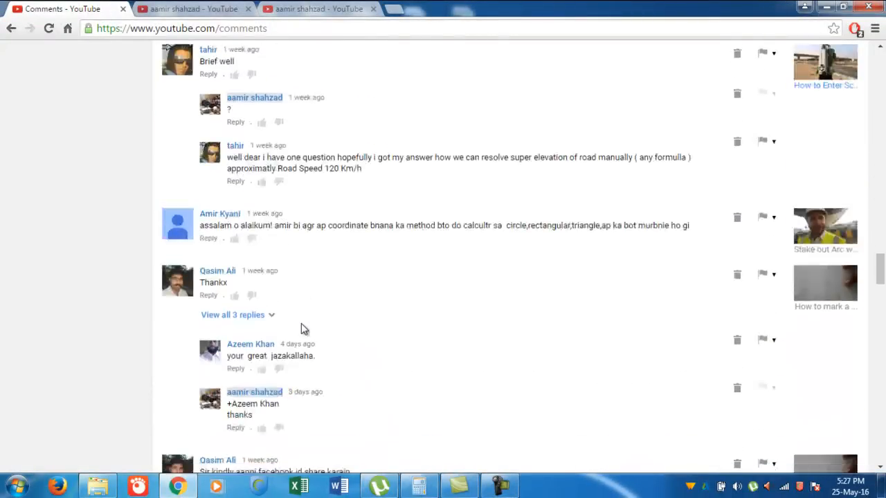
{"action": "scroll", "coordinate": [299, 323], "scroll_direction": "down", "scroll_amount": 4}
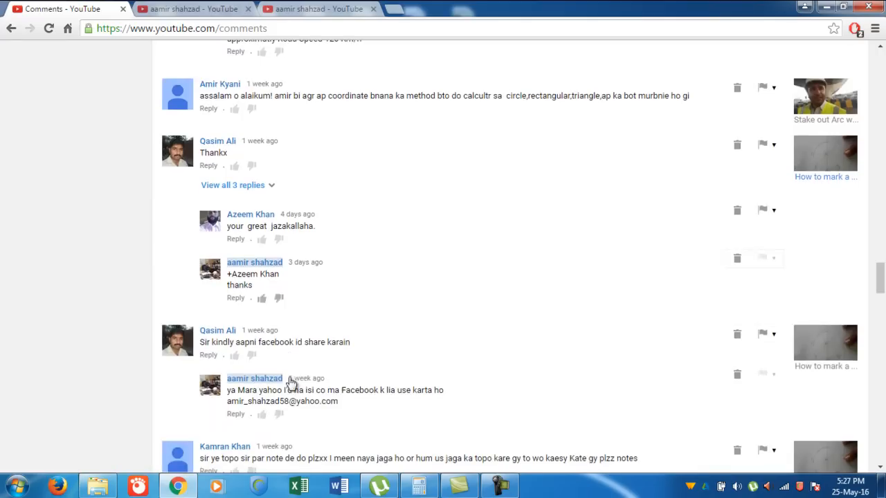
{"action": "scroll", "coordinate": [290, 363], "scroll_direction": "down", "scroll_amount": 6}
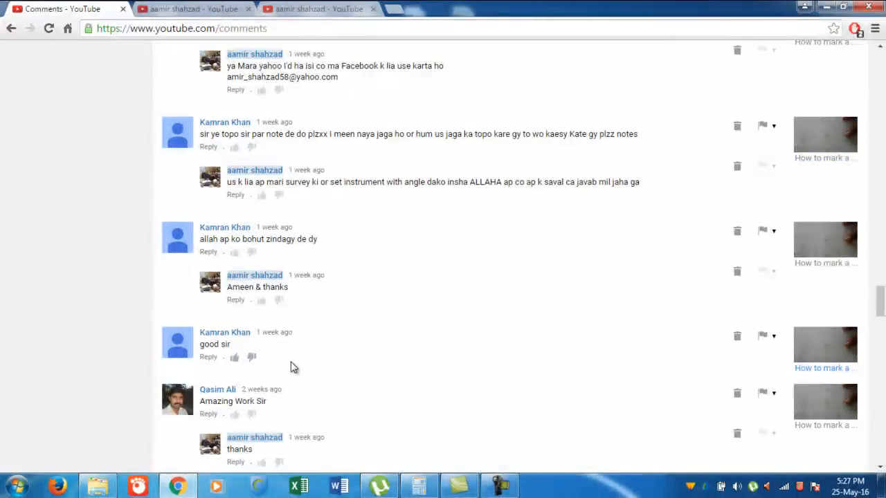
{"action": "scroll", "coordinate": [295, 359], "scroll_direction": "down", "scroll_amount": 1}
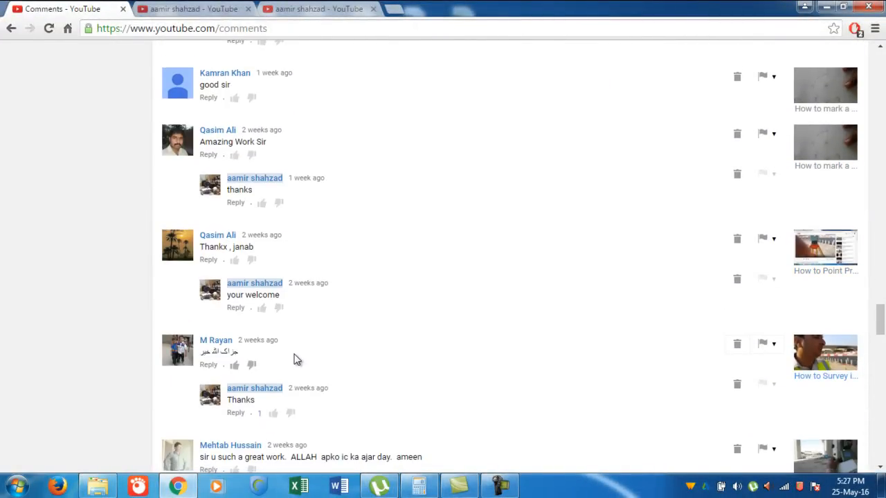
{"action": "scroll", "coordinate": [298, 353], "scroll_direction": "down", "scroll_amount": 1}
{"action": "scroll", "coordinate": [304, 336], "scroll_direction": "down", "scroll_amount": 2}
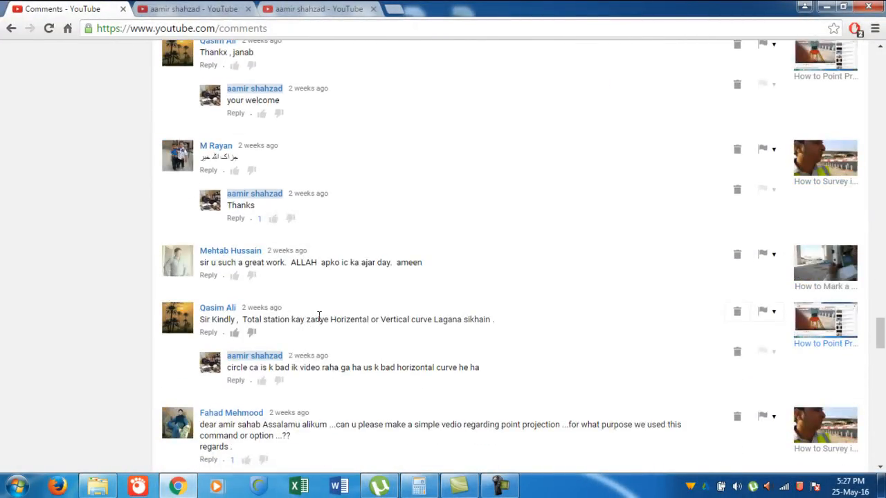
{"action": "scroll", "coordinate": [319, 316], "scroll_direction": "down", "scroll_amount": 3}
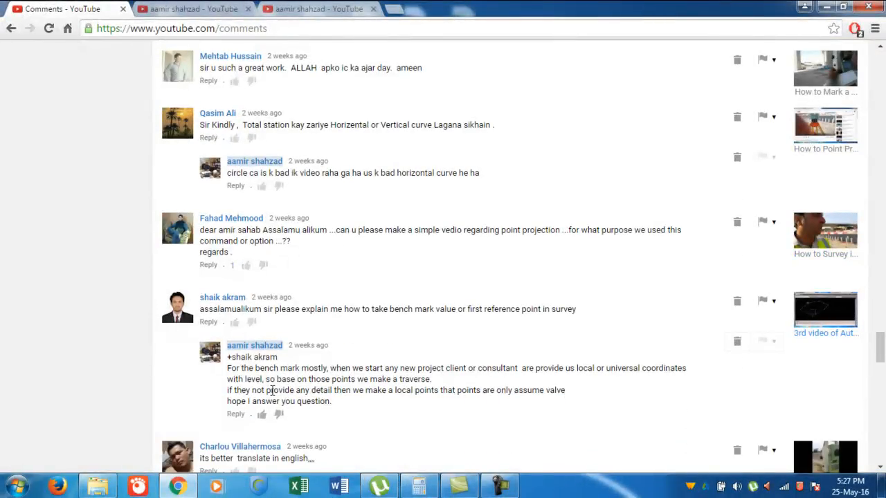
{"action": "left_click", "coordinate": [805, 7]}
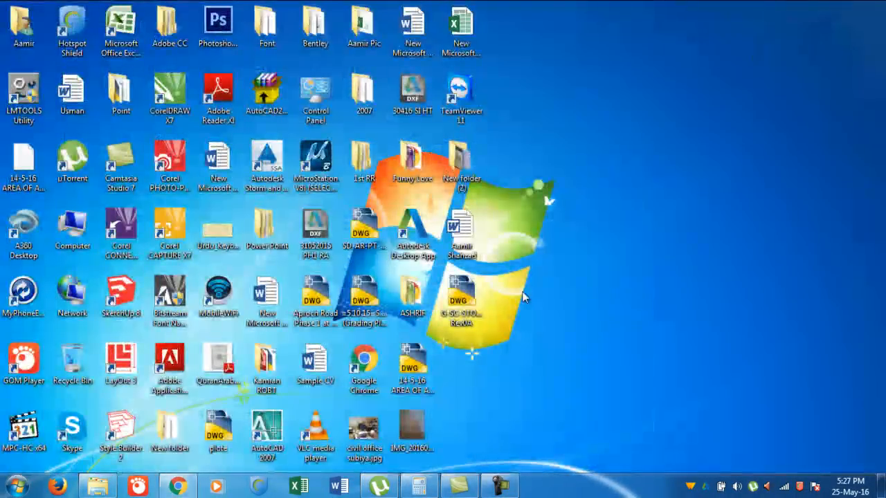
{"action": "left_click", "coordinate": [468, 295]}
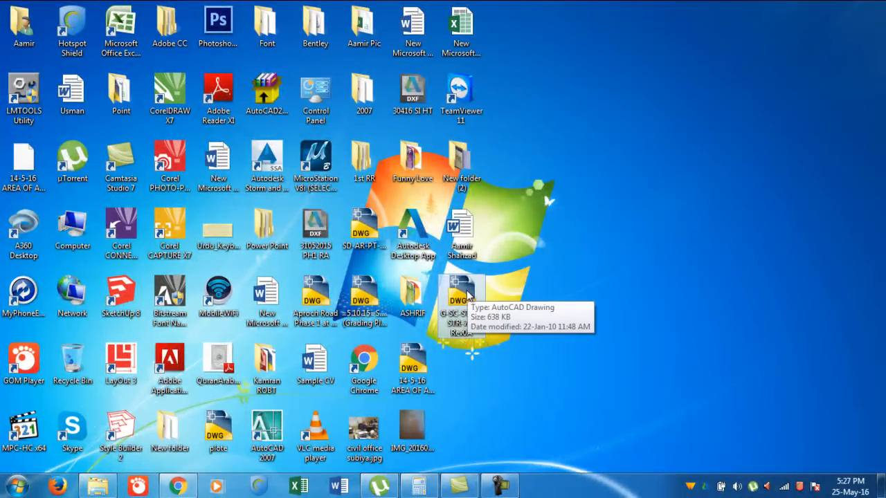
{"action": "left_click", "coordinate": [495, 488]}
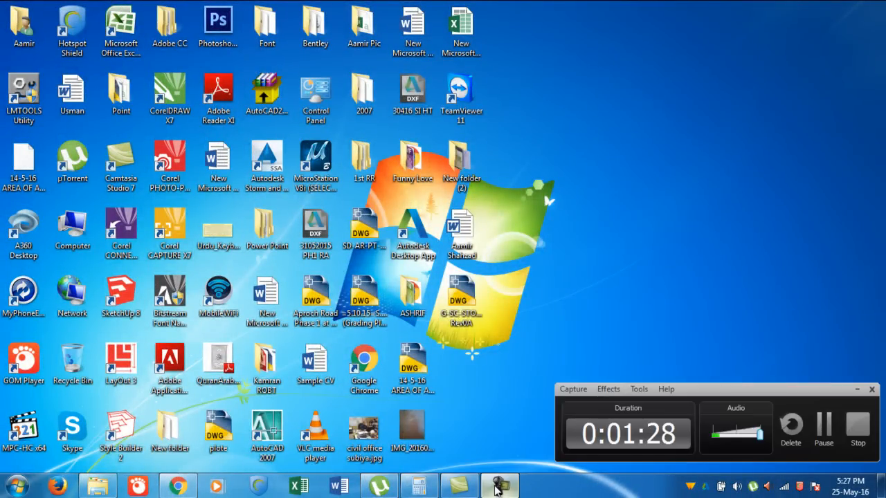
{"action": "left_click", "coordinate": [495, 489]}
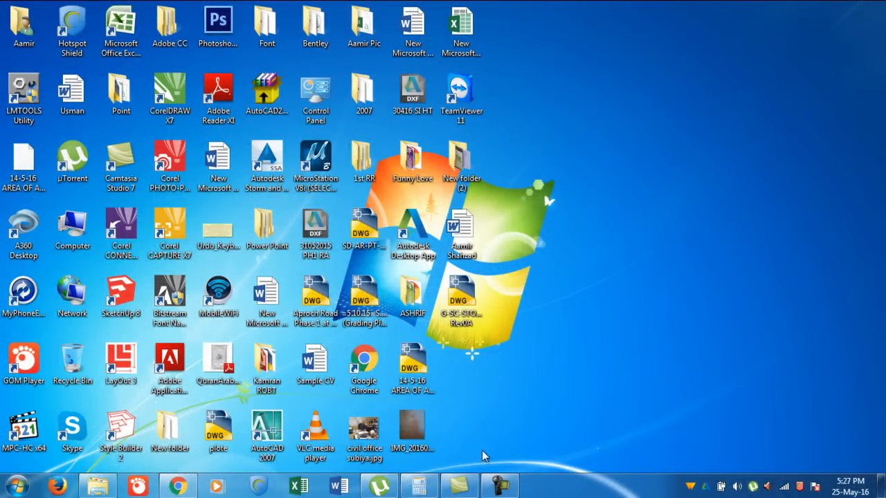
{"action": "left_click", "coordinate": [461, 305]}
{"action": "right_click", "coordinate": [461, 305]}
{"action": "mouse_move", "coordinate": [626, 84]}
{"action": "left_click", "coordinate": [710, 85]}
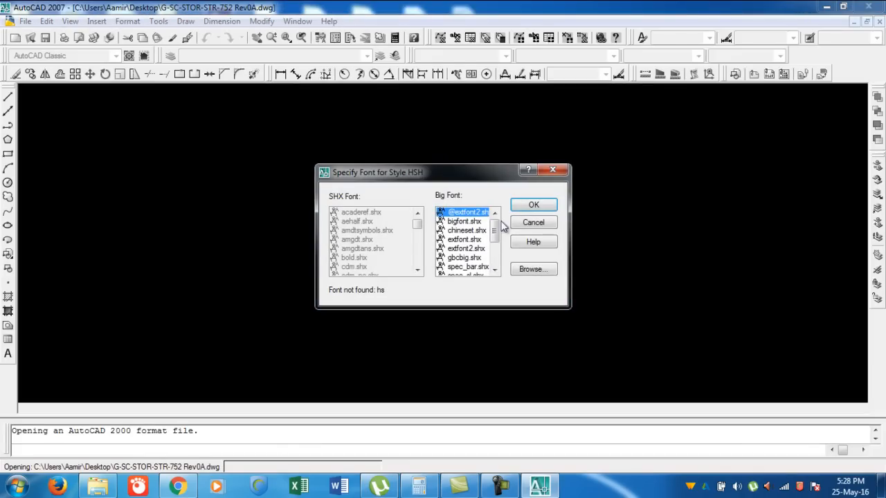
{"action": "left_click", "coordinate": [533, 206]}
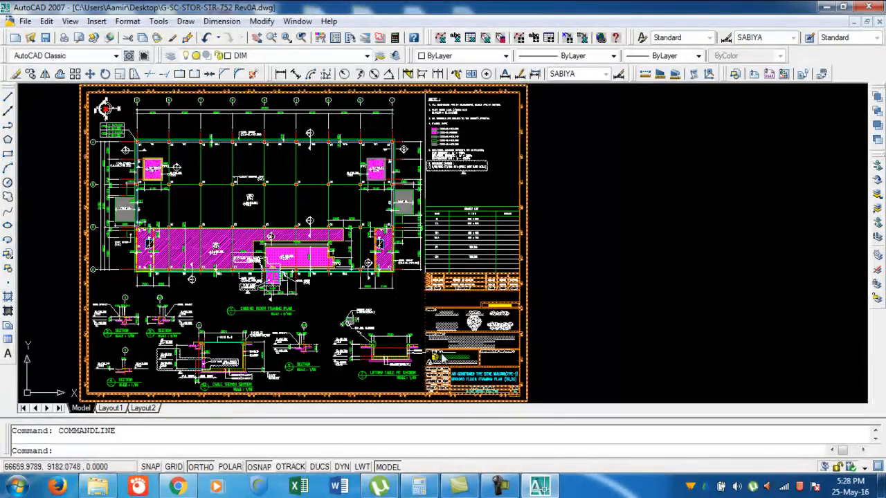
Examine the north and east coordinate table for 2B and 2C and the corner column at grid A-9 its leader marks.
{"action": "scroll", "coordinate": [164, 197], "scroll_direction": "up", "scroll_amount": 2}
{"action": "scroll", "coordinate": [280, 159], "scroll_direction": "up", "scroll_amount": 3}
{"action": "scroll", "coordinate": [253, 141], "scroll_direction": "up", "scroll_amount": 2}
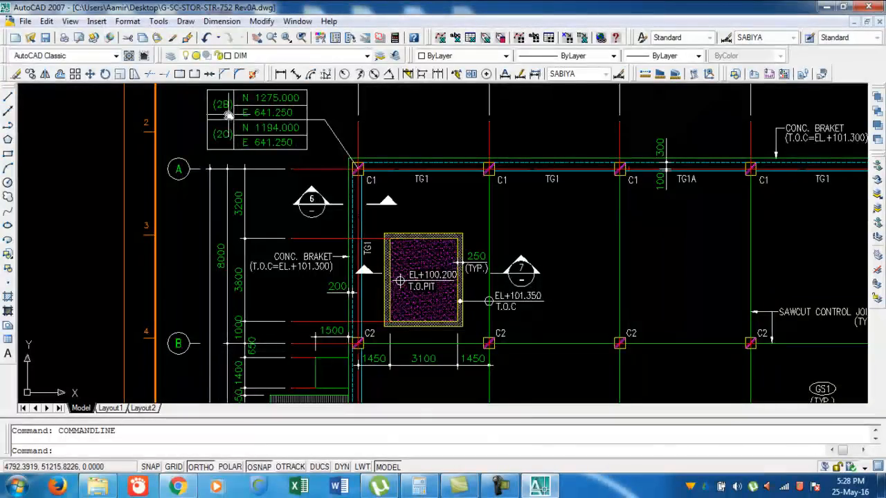
{"action": "scroll", "coordinate": [239, 104], "scroll_direction": "down", "scroll_amount": 5}
{"action": "scroll", "coordinate": [200, 132], "scroll_direction": "up", "scroll_amount": 7}
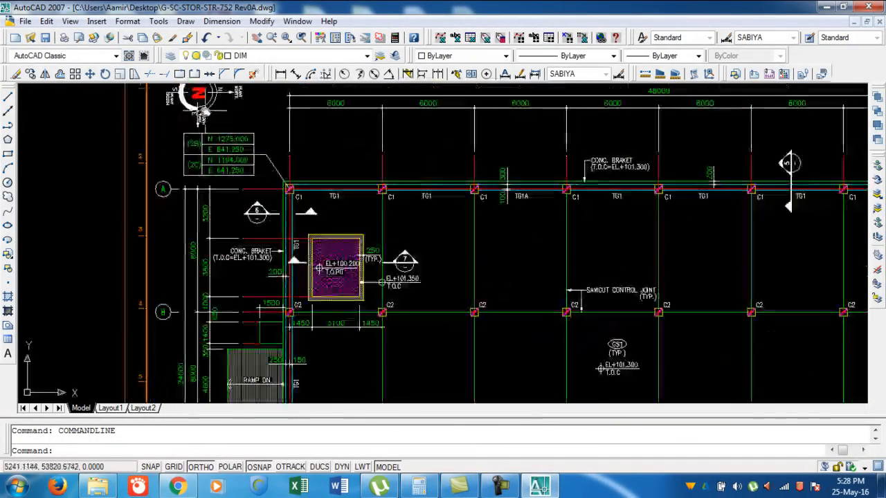
{"action": "scroll", "coordinate": [197, 166], "scroll_direction": "up", "scroll_amount": 2}
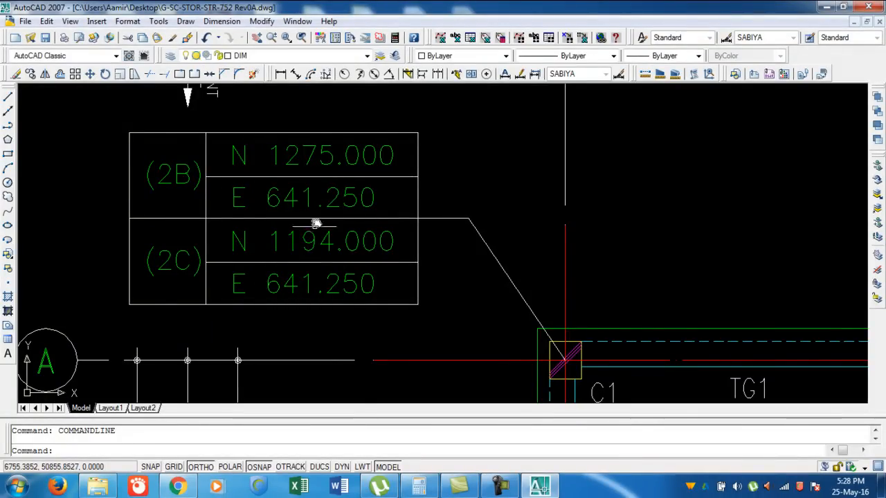
{"action": "scroll", "coordinate": [350, 204], "scroll_direction": "down", "scroll_amount": 2}
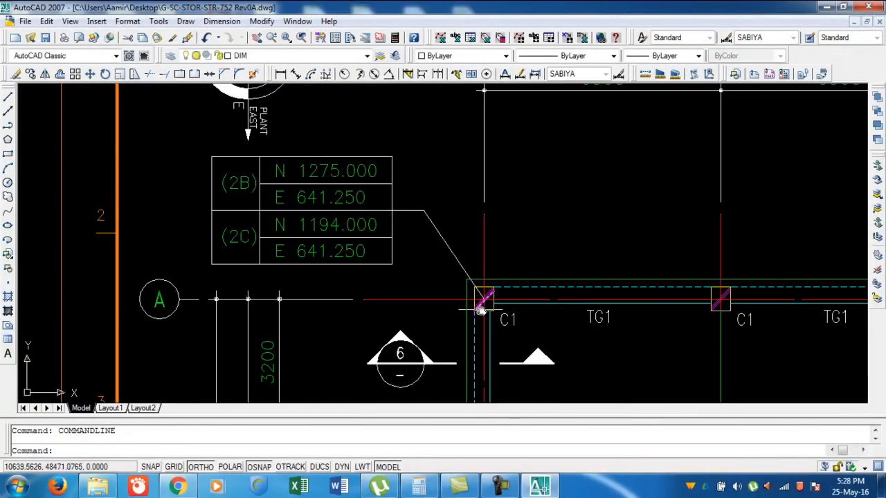
{"action": "scroll", "coordinate": [422, 325], "scroll_direction": "down", "scroll_amount": 2}
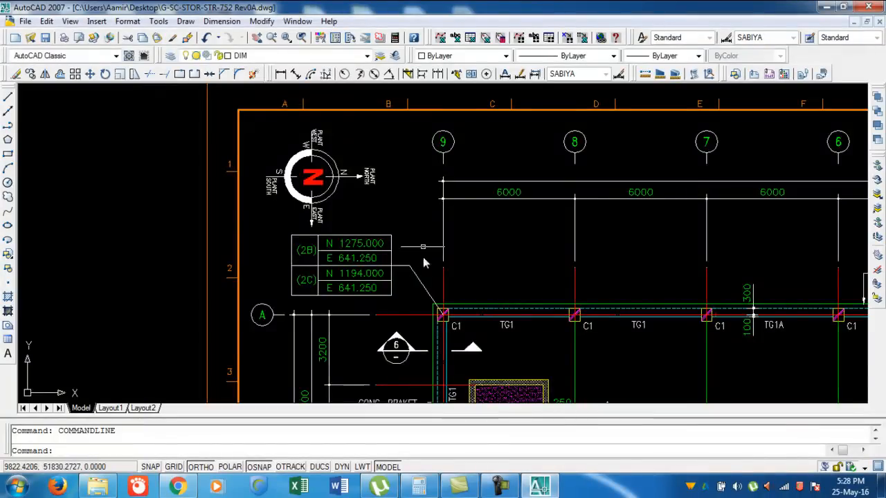
Inspect the ground floor framing plan's column grid, ramps and pits, returning to the coordinate table at the A-9 corner.
{"action": "scroll", "coordinate": [408, 214], "scroll_direction": "down", "scroll_amount": 4}
{"action": "scroll", "coordinate": [862, 255], "scroll_direction": "up", "scroll_amount": 2}
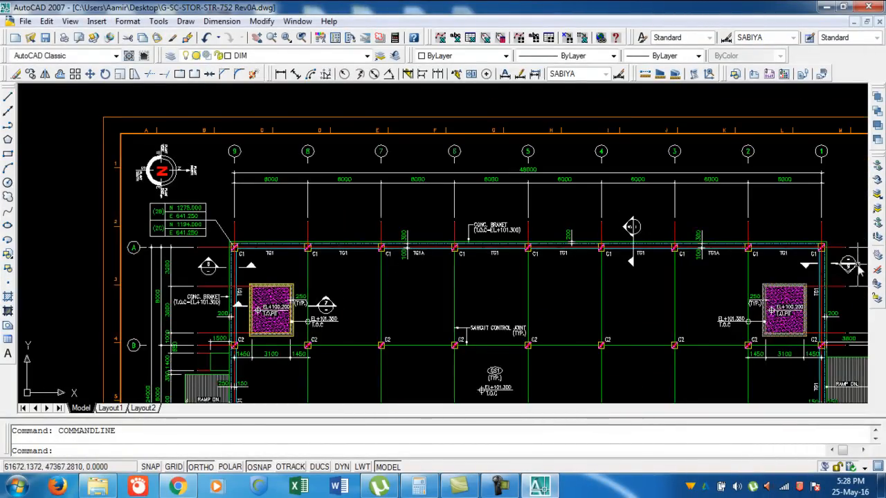
{"action": "mouse_move", "coordinate": [693, 295]}
{"action": "middle_mouse_down"}
{"action": "mouse_move", "coordinate": [632, 161]}
{"action": "mouse_move", "coordinate": [641, 107]}
{"action": "middle_mouse_up"}
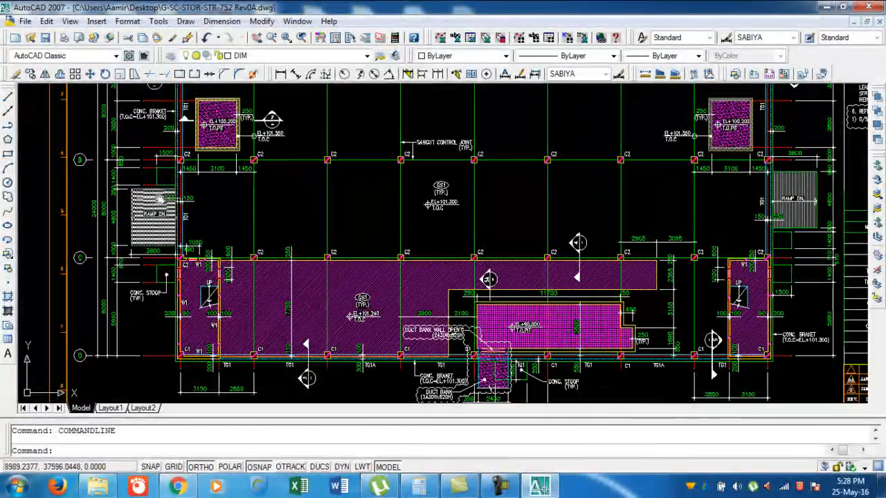
{"action": "middle_click_drag", "start_coordinate": [149, 170], "coordinate": [162, 263]}
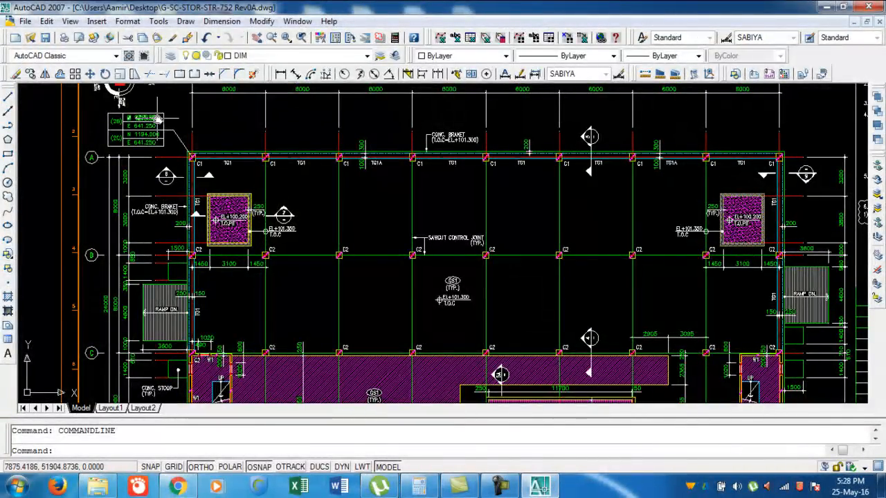
{"action": "scroll", "coordinate": [148, 128], "scroll_direction": "up", "scroll_amount": 5}
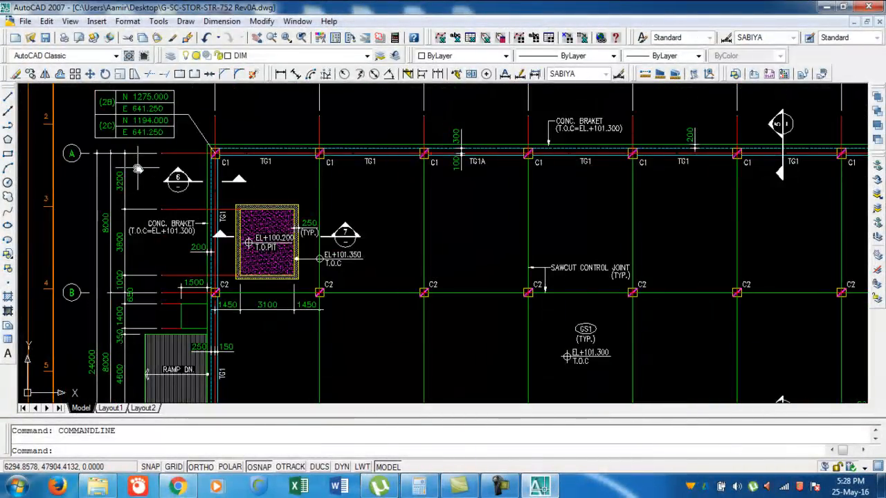
{"action": "middle_click_drag", "start_coordinate": [148, 102], "coordinate": [150, 158]}
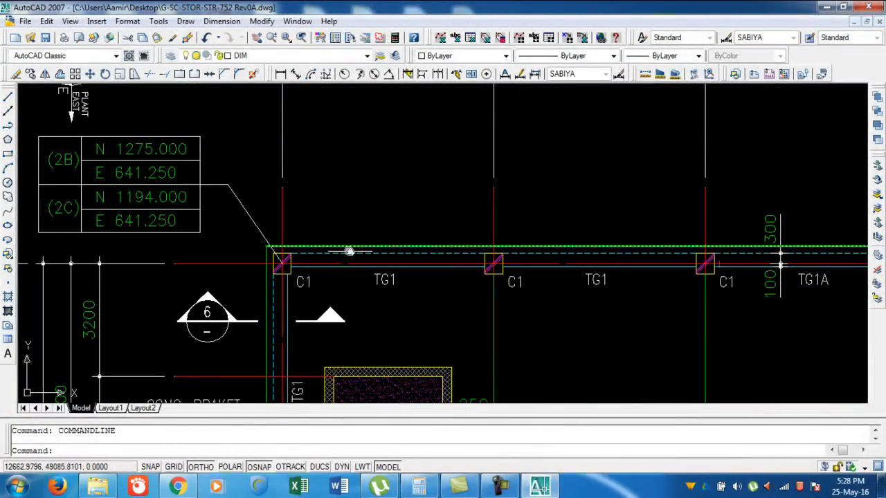
Examine the framing plan's column spacing along grids 9 to 6 and the dimensions between grids A and B beside the pit.
{"action": "scroll", "coordinate": [238, 262], "scroll_direction": "down", "scroll_amount": 4}
{"action": "scroll", "coordinate": [290, 203], "scroll_direction": "up", "scroll_amount": 2}
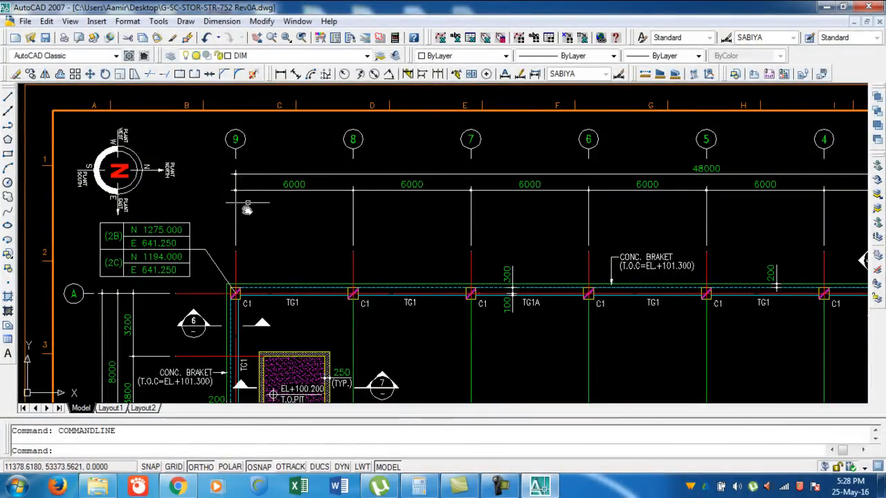
{"action": "scroll", "coordinate": [301, 194], "scroll_direction": "up", "scroll_amount": 2}
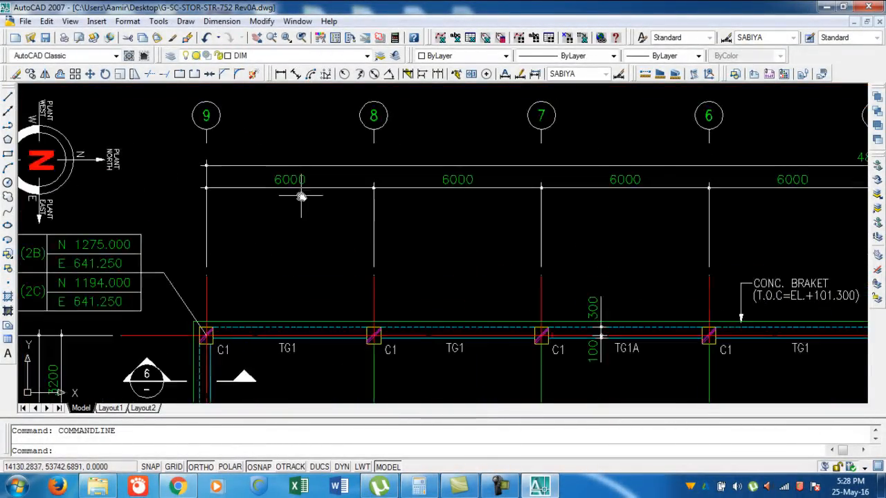
{"action": "scroll", "coordinate": [300, 193], "scroll_direction": "up", "scroll_amount": 2}
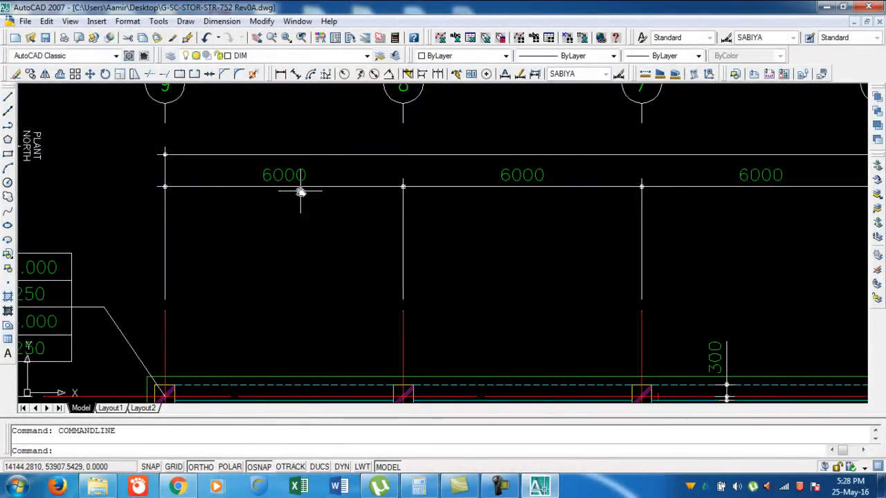
{"action": "scroll", "coordinate": [304, 188], "scroll_direction": "down", "scroll_amount": 5}
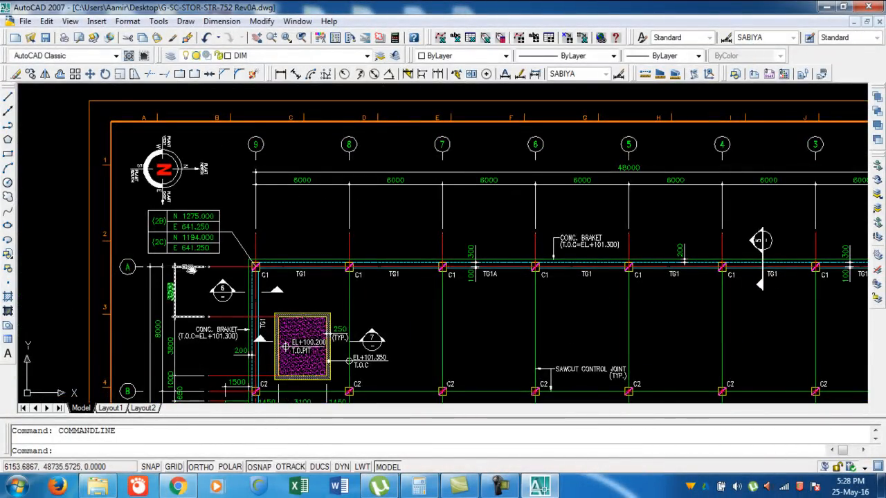
{"action": "scroll", "coordinate": [184, 228], "scroll_direction": "up", "scroll_amount": 3}
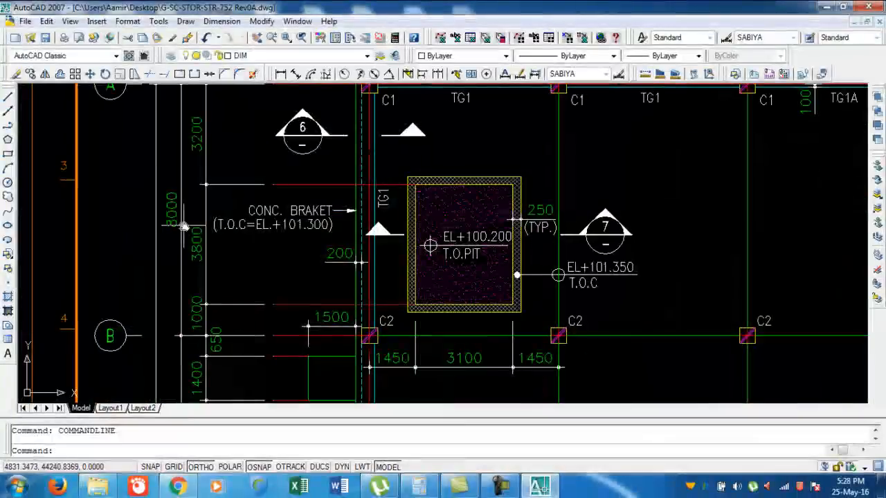
{"action": "scroll", "coordinate": [222, 192], "scroll_direction": "down", "scroll_amount": 1}
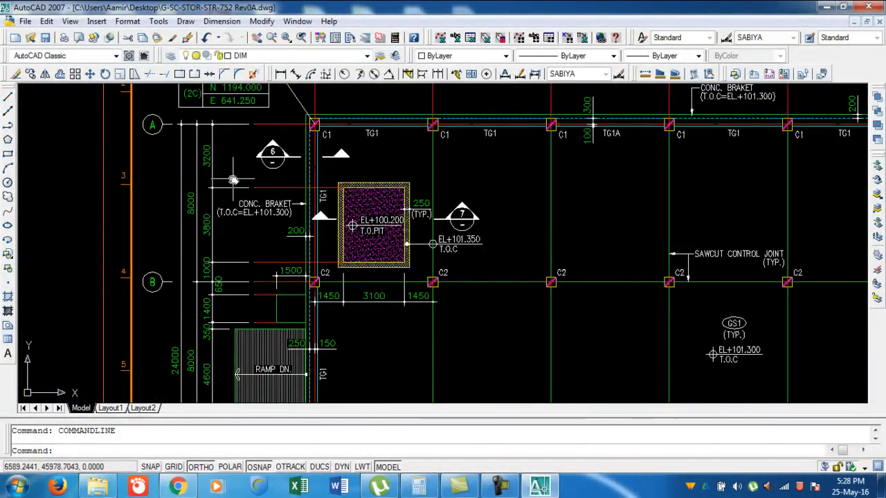
{"action": "middle_click_drag", "start_coordinate": [256, 162], "coordinate": [233, 211]}
{"action": "middle_click_drag", "start_coordinate": [234, 149], "coordinate": [233, 159]}
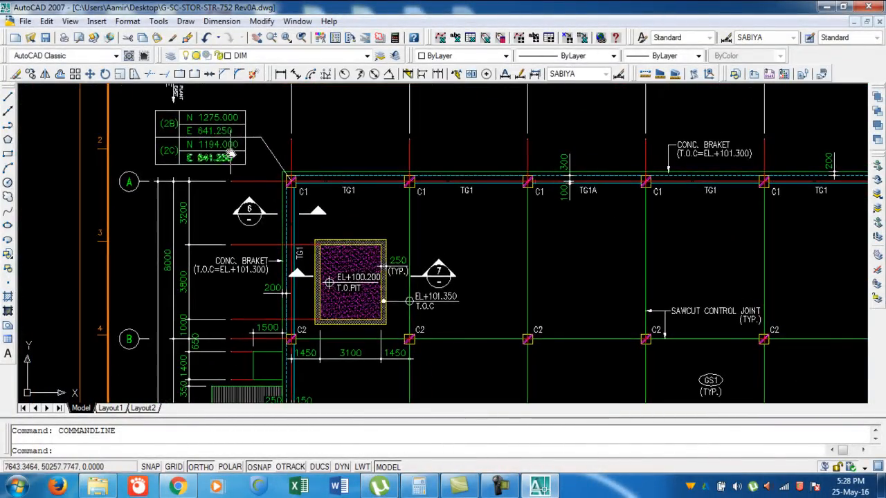
Identify the coordinates of the leader's end point at the centre of corner column C1 at grid A-9 with the ID command.
{"action": "scroll", "coordinate": [294, 187], "scroll_direction": "up", "scroll_amount": 1}
{"action": "scroll", "coordinate": [299, 188], "scroll_direction": "up", "scroll_amount": 6}
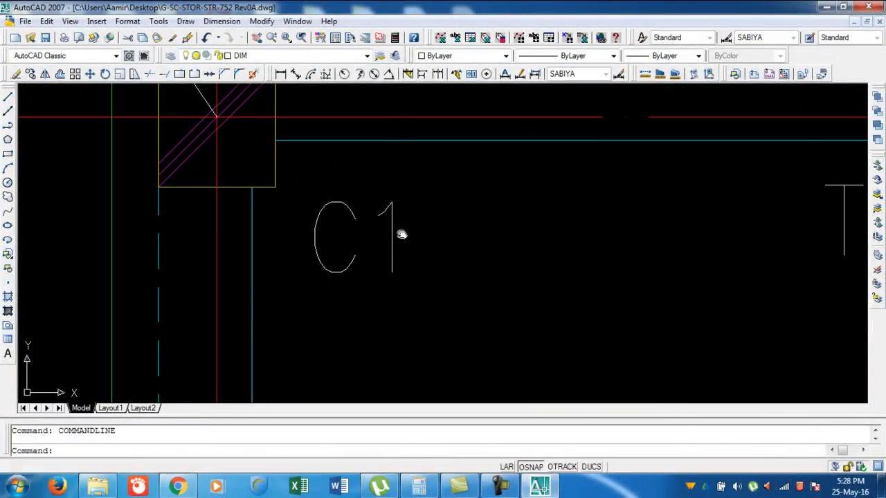
{"action": "scroll", "coordinate": [350, 215], "scroll_direction": "down", "scroll_amount": 3}
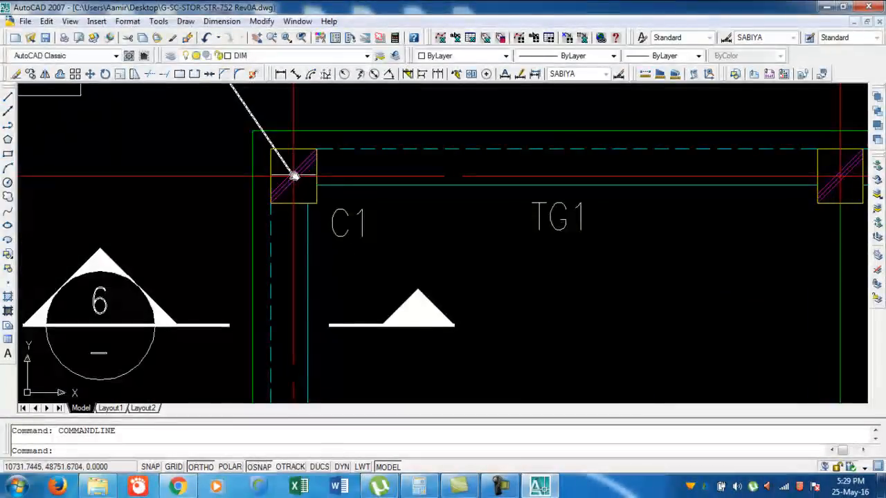
{"action": "scroll", "coordinate": [293, 177], "scroll_direction": "up", "scroll_amount": 2}
{"action": "scroll", "coordinate": [295, 176], "scroll_direction": "down", "scroll_amount": 5}
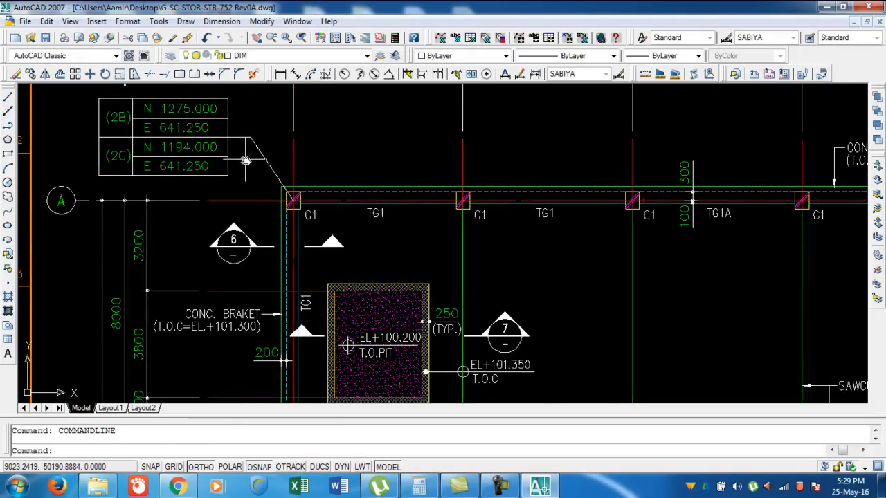
{"action": "type", "text": "i"}
{"action": "type", "text": "d"}
{"action": "key", "text": "Return"}
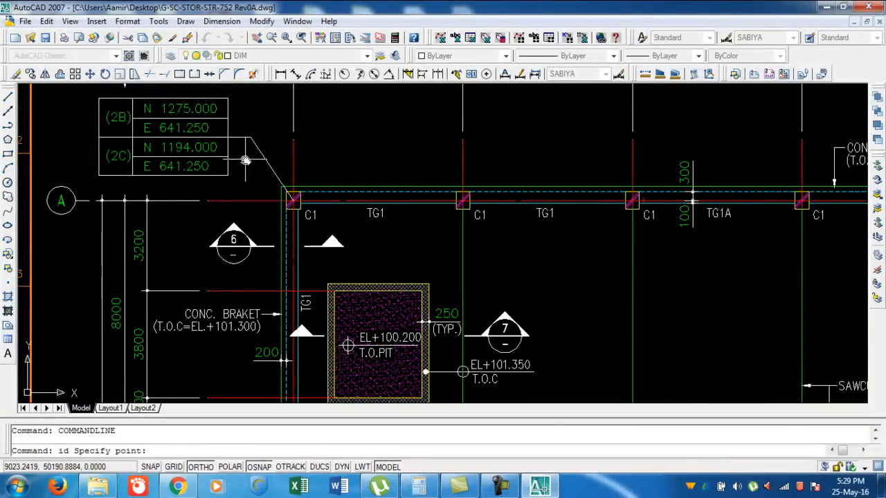
{"action": "scroll", "coordinate": [302, 232], "scroll_direction": "up", "scroll_amount": 4}
{"action": "scroll", "coordinate": [279, 148], "scroll_direction": "up", "scroll_amount": 3}
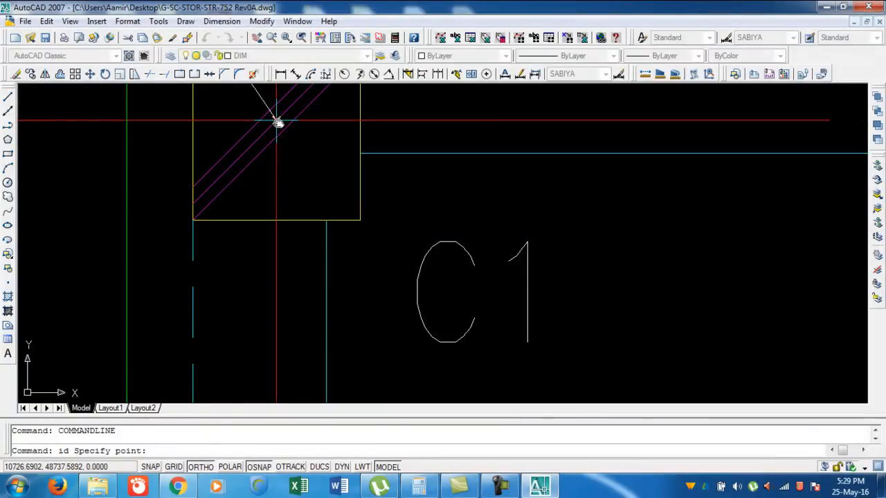
{"action": "left_click", "coordinate": [277, 123]}
Compare the identified X and Y with the 2B and 2C north and east values, and examine the plant north compass above the table.
{"action": "scroll", "coordinate": [376, 194], "scroll_direction": "down", "scroll_amount": 6}
{"action": "scroll", "coordinate": [249, 117], "scroll_direction": "up", "scroll_amount": 5}
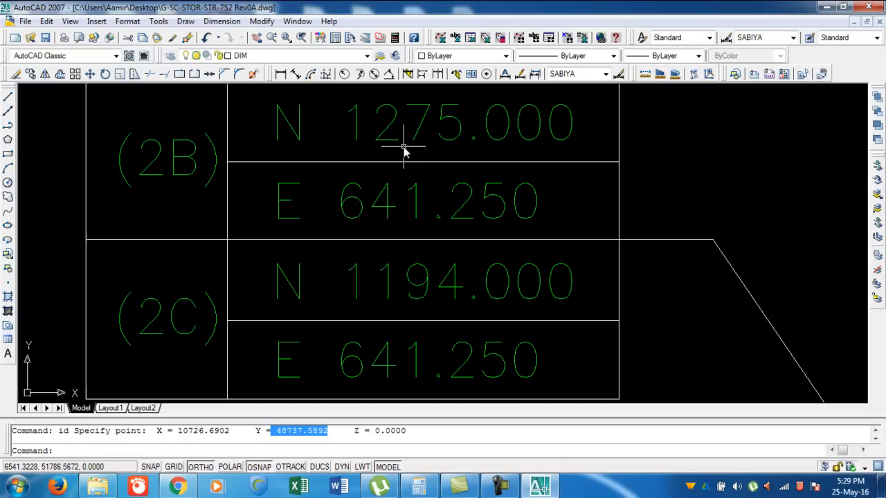
{"action": "left_click", "coordinate": [206, 431]}
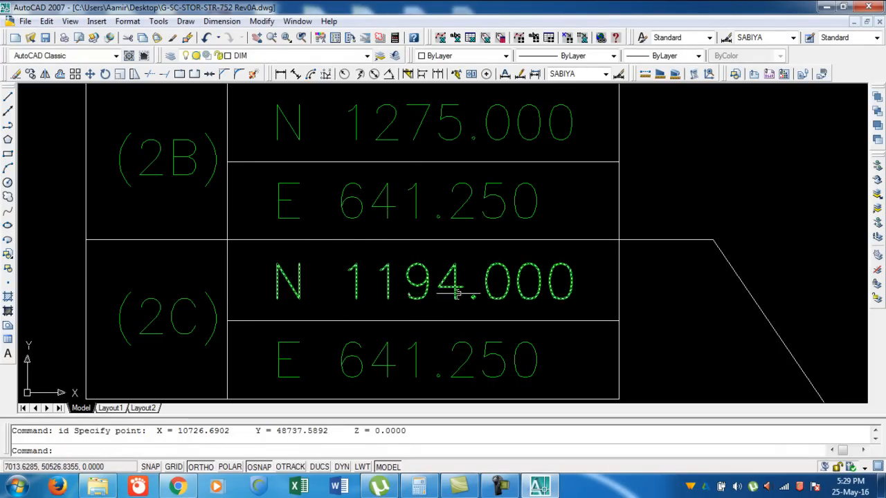
{"action": "scroll", "coordinate": [340, 258], "scroll_direction": "down", "scroll_amount": 5}
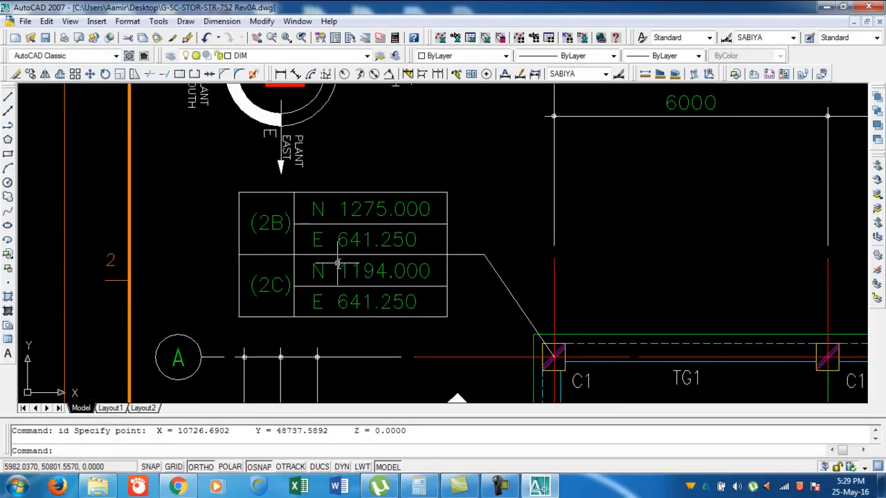
{"action": "scroll", "coordinate": [339, 275], "scroll_direction": "down", "scroll_amount": 8}
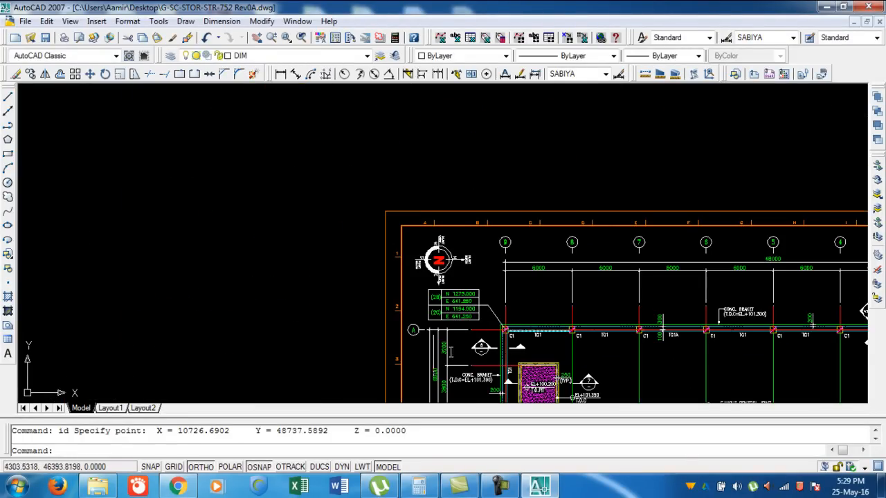
{"action": "scroll", "coordinate": [460, 297], "scroll_direction": "up", "scroll_amount": 8}
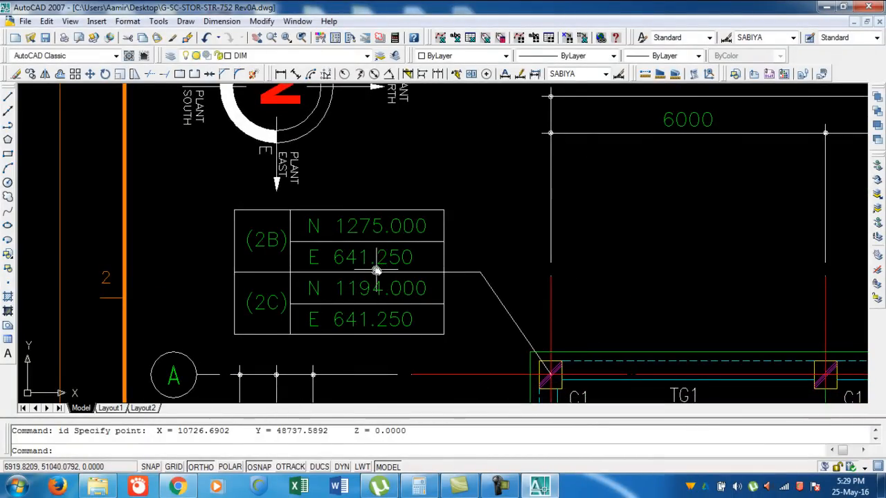
{"action": "scroll", "coordinate": [374, 272], "scroll_direction": "down", "scroll_amount": 2}
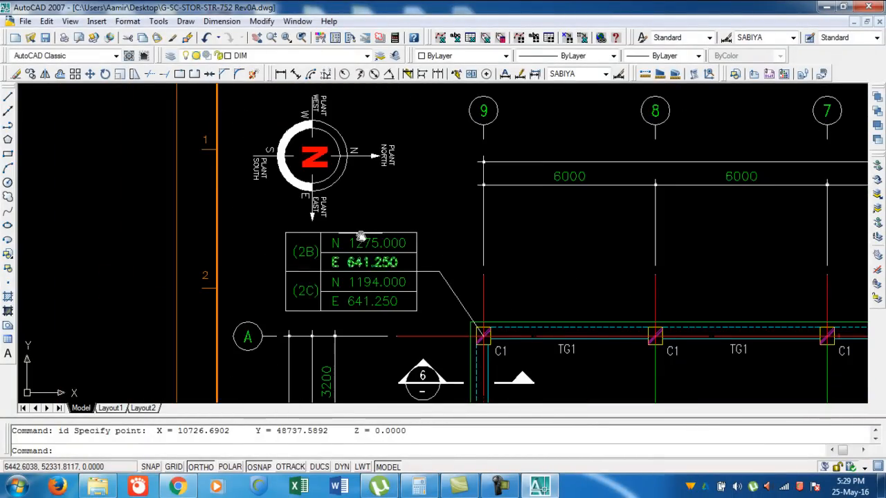
{"action": "middle_click_drag", "start_coordinate": [313, 178], "coordinate": [313, 219]}
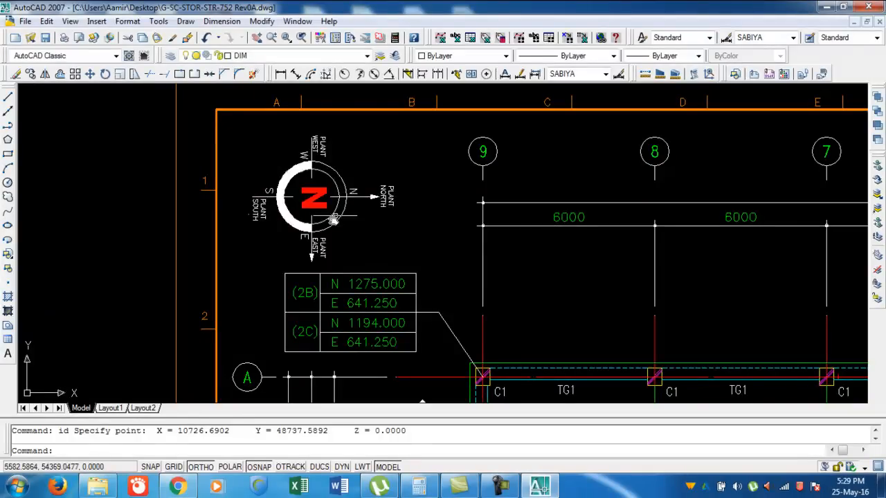
{"action": "scroll", "coordinate": [343, 199], "scroll_direction": "up", "scroll_amount": 3}
{"action": "scroll", "coordinate": [335, 201], "scroll_direction": "down", "scroll_amount": 2}
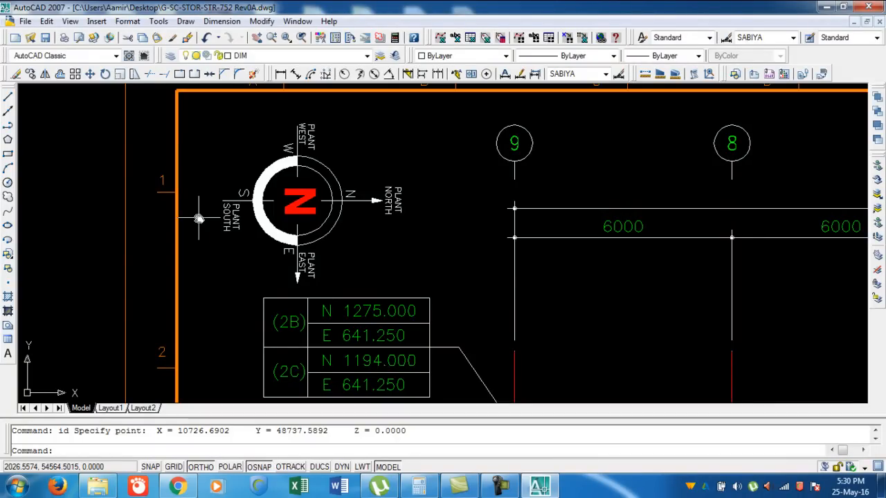
Select the complete framing plan sheet with its sections, notes and title block, and copy it to the clipboard.
{"action": "scroll", "coordinate": [198, 218], "scroll_direction": "down", "scroll_amount": 10}
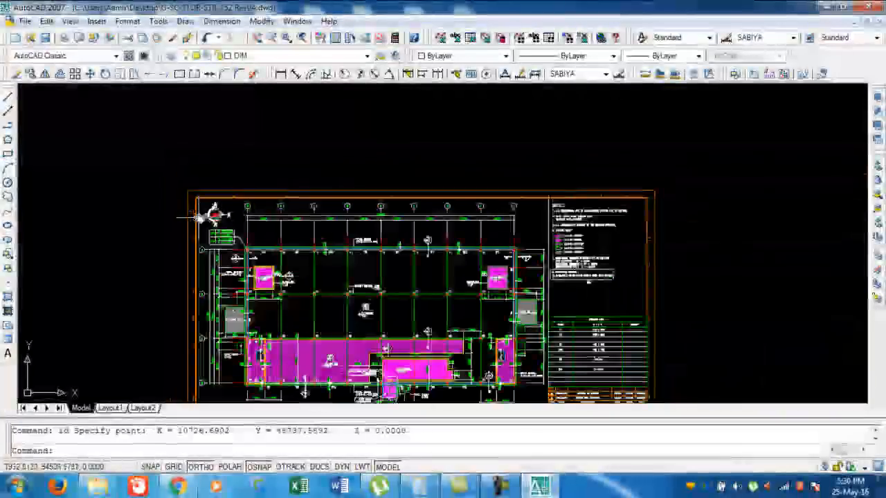
{"action": "middle_click_drag", "start_coordinate": [207, 218], "coordinate": [214, 155]}
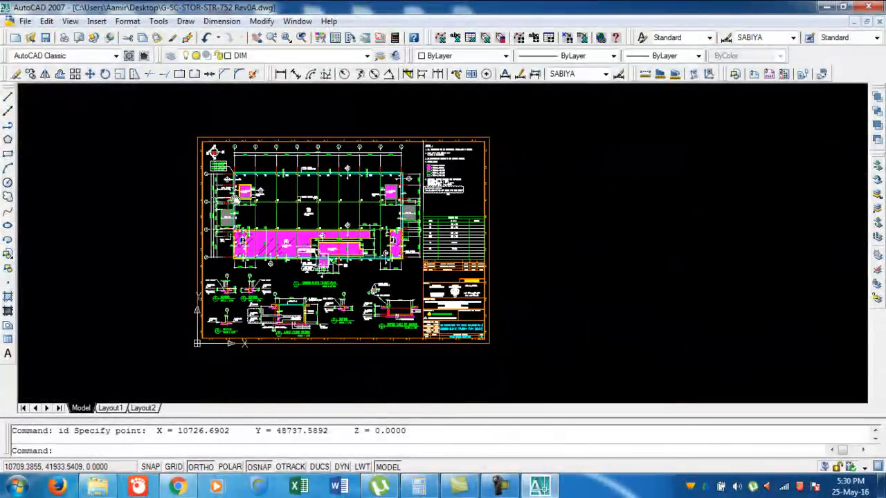
{"action": "left_click", "coordinate": [140, 109]}
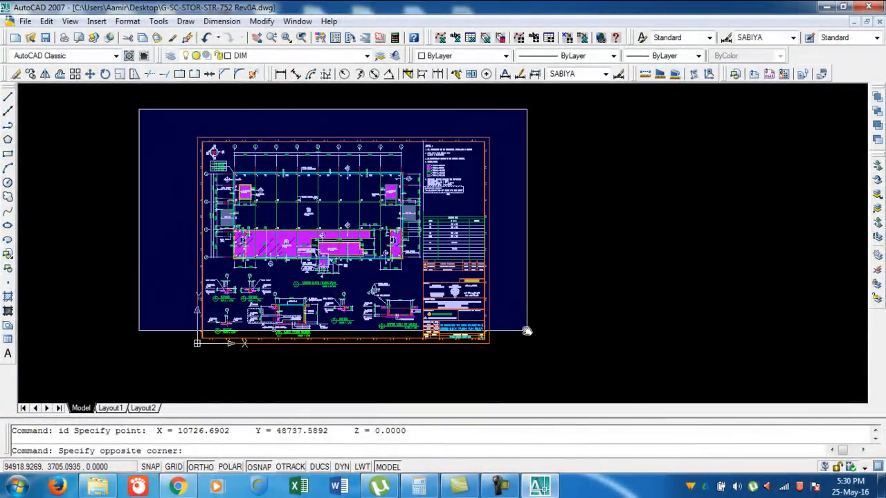
{"action": "left_click", "coordinate": [532, 366]}
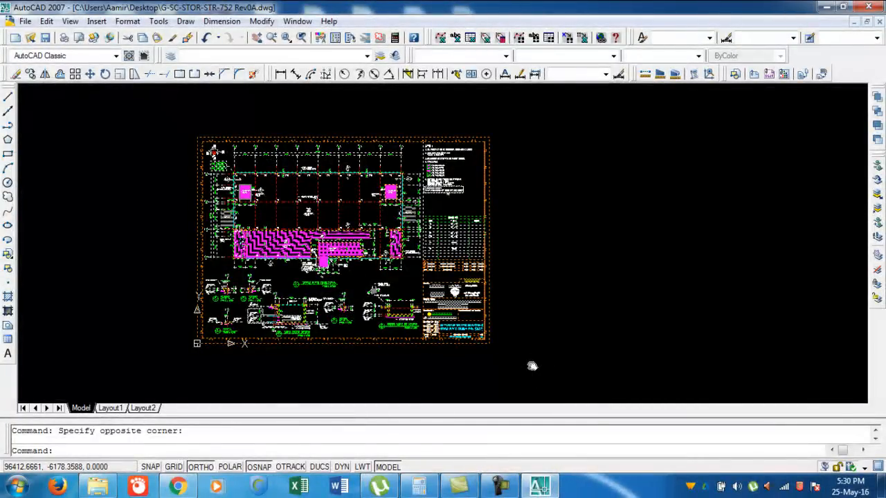
{"action": "key", "text": "ctrl+c"}
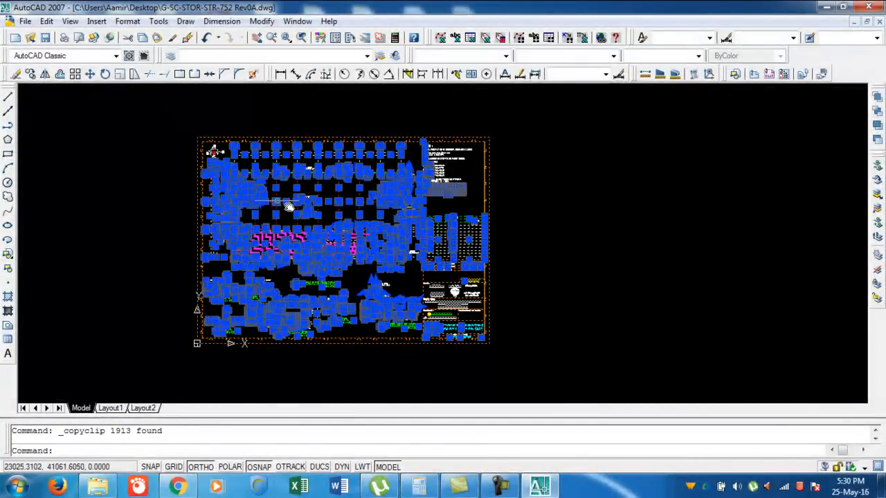
Create a new drawing from the acad template.
{"action": "left_click", "coordinate": [24, 22]}
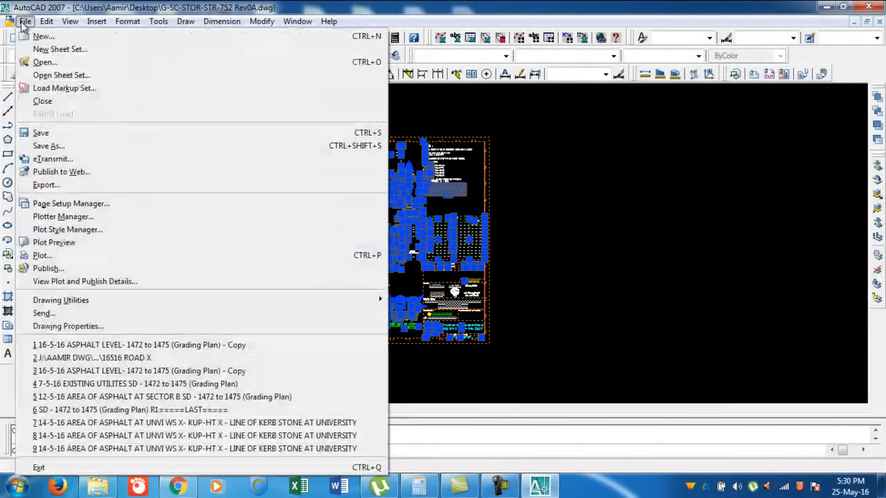
{"action": "left_click", "coordinate": [44, 38]}
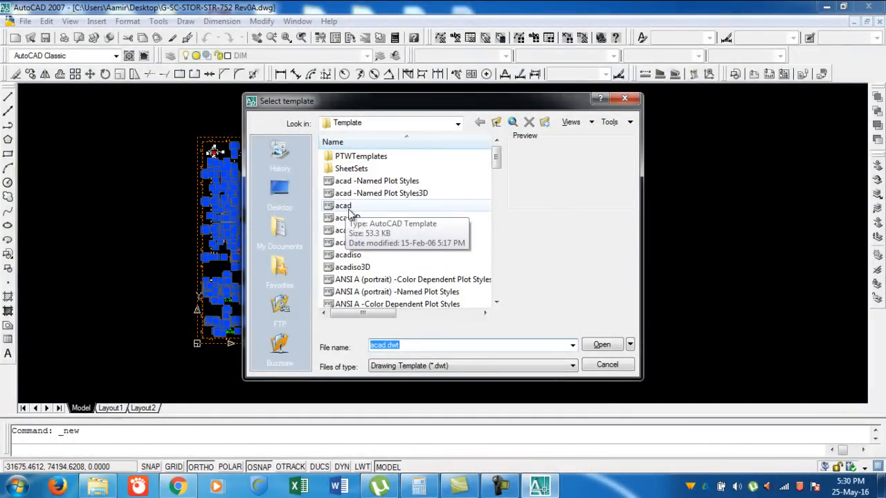
{"action": "left_click", "coordinate": [349, 209]}
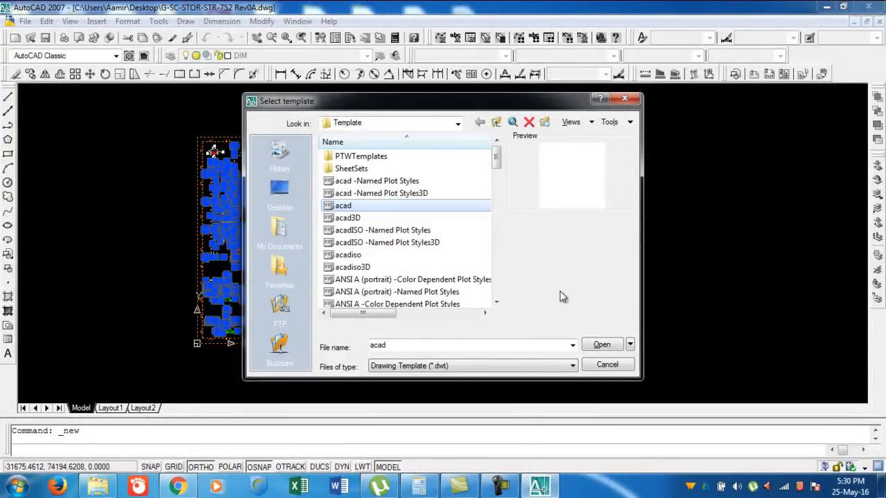
{"action": "left_click", "coordinate": [604, 345]}
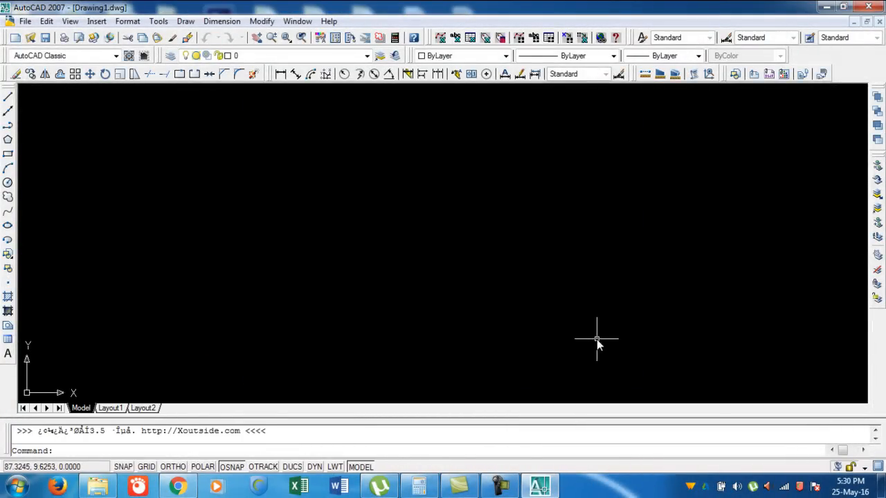
Paste the copied framing plan to its original coordinates in the new drawing and zoom to the drawing extents.
{"action": "right_click", "coordinate": [219, 170]}
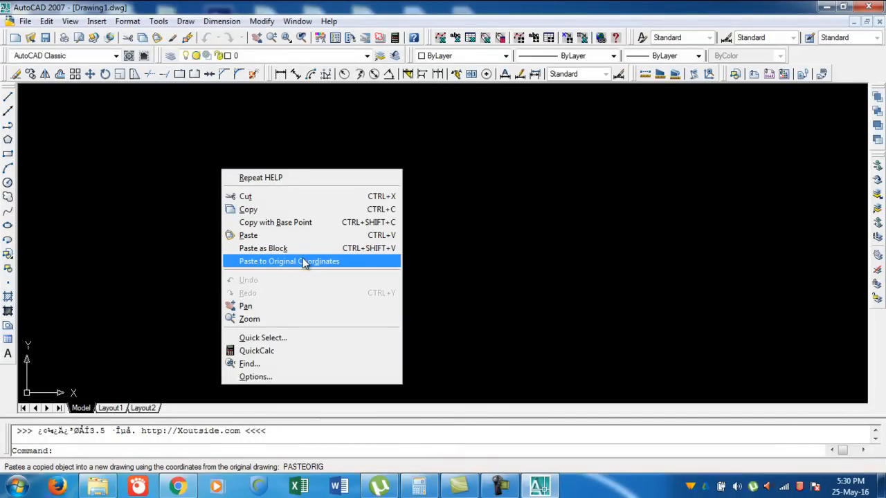
{"action": "left_click", "coordinate": [47, 22]}
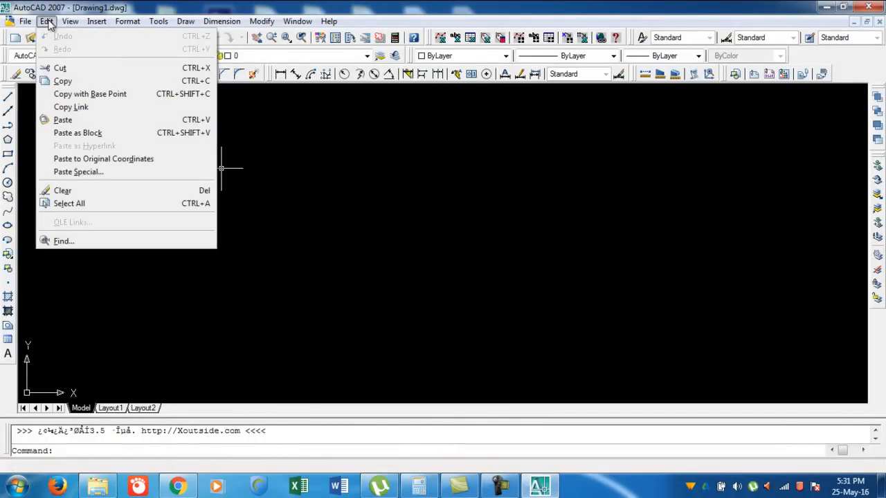
{"action": "left_click", "coordinate": [114, 162]}
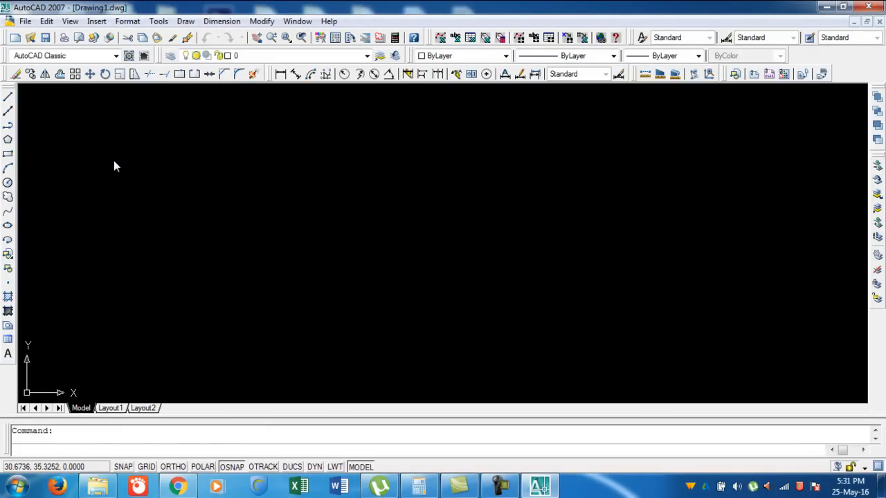
{"action": "scroll", "coordinate": [301, 272], "scroll_direction": "down", "scroll_amount": 3}
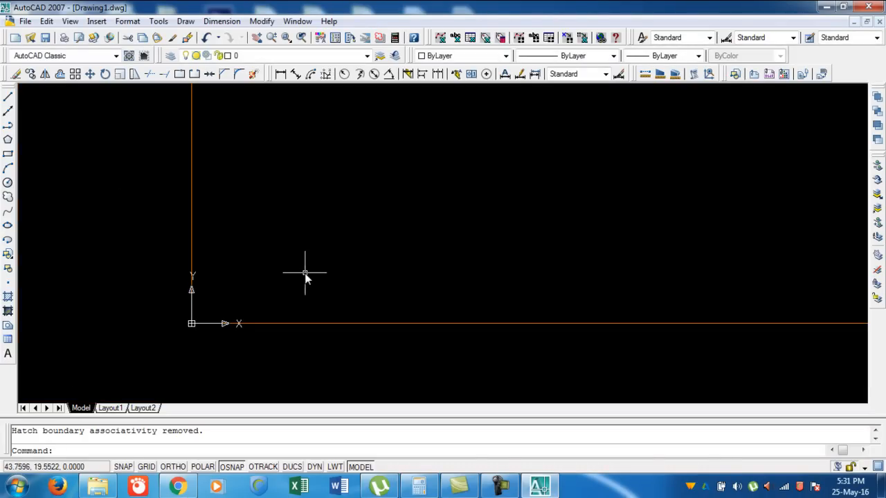
{"action": "middle_click_drag", "start_coordinate": [384, 259], "coordinate": [367, 267]}
{"action": "scroll", "coordinate": [345, 283], "scroll_direction": "down", "scroll_amount": 5}
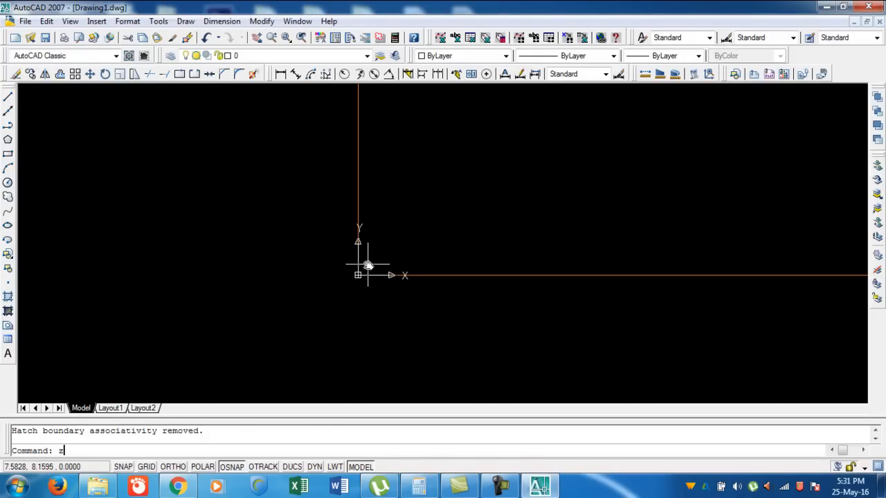
{"action": "key", "text": "Return"}
{"action": "type", "text": "e"}
{"action": "key", "text": "Return"}
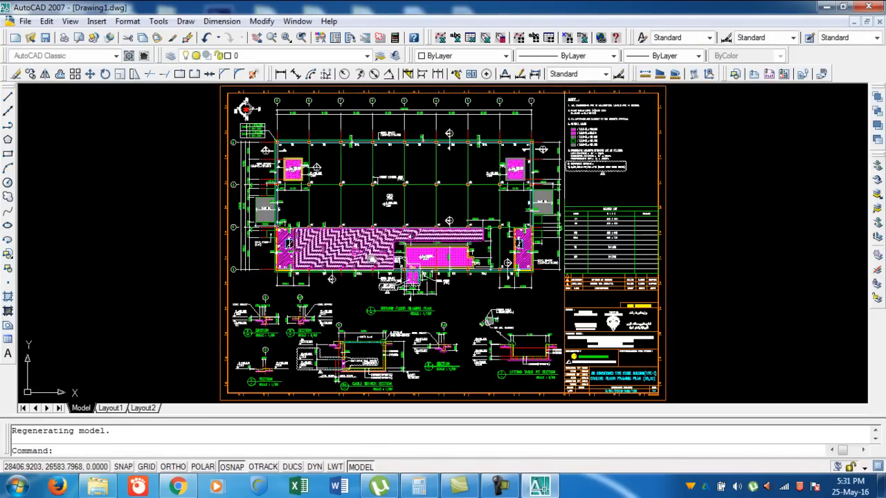
Examine the plant north compass and the 2B and 2C coordinate table beside grid point A-9 in the pasted plan.
{"action": "scroll", "coordinate": [301, 122], "scroll_direction": "down", "scroll_amount": 2}
{"action": "scroll", "coordinate": [305, 125], "scroll_direction": "up", "scroll_amount": 5}
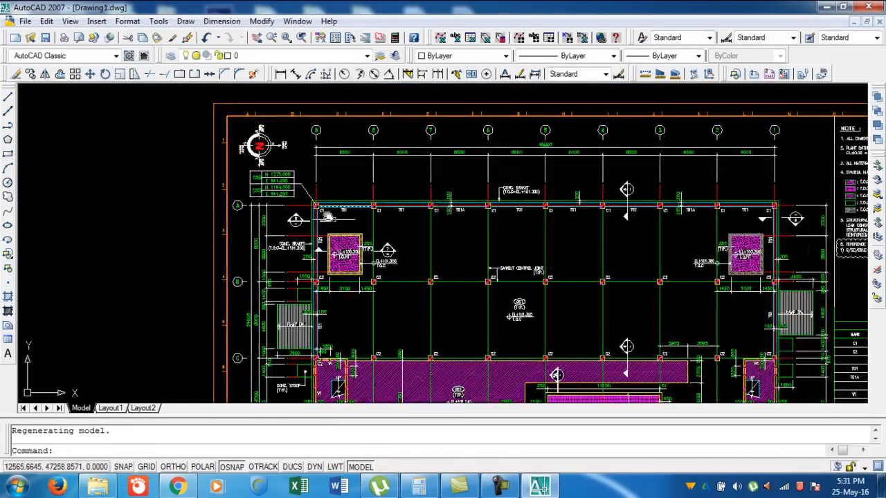
{"action": "scroll", "coordinate": [304, 125], "scroll_direction": "up", "scroll_amount": 3}
{"action": "scroll", "coordinate": [298, 159], "scroll_direction": "down", "scroll_amount": 4}
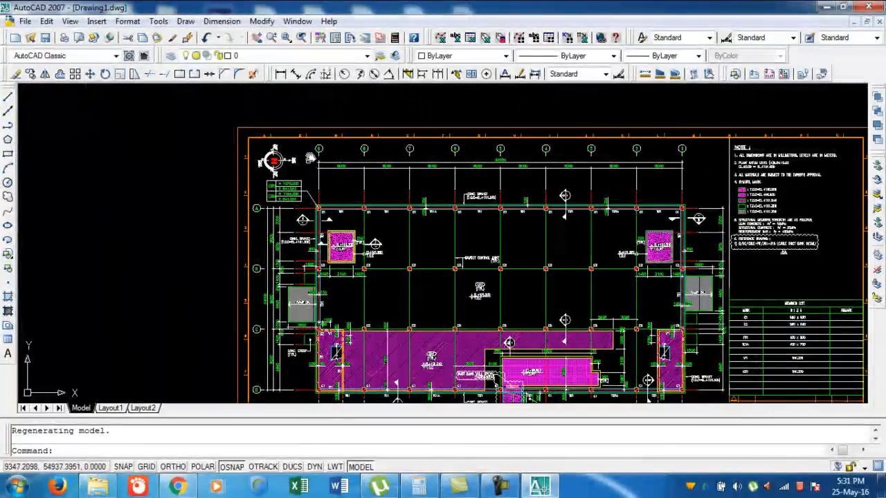
{"action": "scroll", "coordinate": [297, 165], "scroll_direction": "down", "scroll_amount": 4}
{"action": "scroll", "coordinate": [318, 163], "scroll_direction": "up", "scroll_amount": 5}
{"action": "scroll", "coordinate": [320, 161], "scroll_direction": "up", "scroll_amount": 3}
{"action": "scroll", "coordinate": [318, 161], "scroll_direction": "down", "scroll_amount": 6}
{"action": "scroll", "coordinate": [311, 161], "scroll_direction": "up", "scroll_amount": 5}
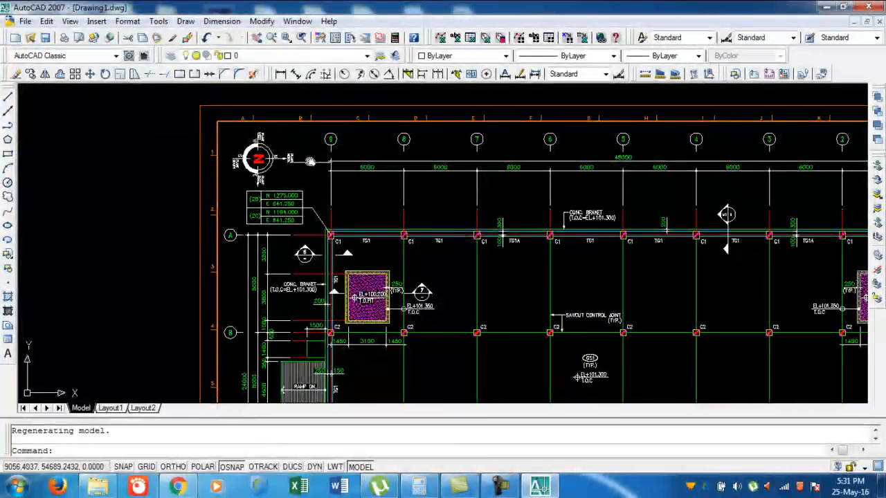
{"action": "scroll", "coordinate": [310, 162], "scroll_direction": "down", "scroll_amount": 2}
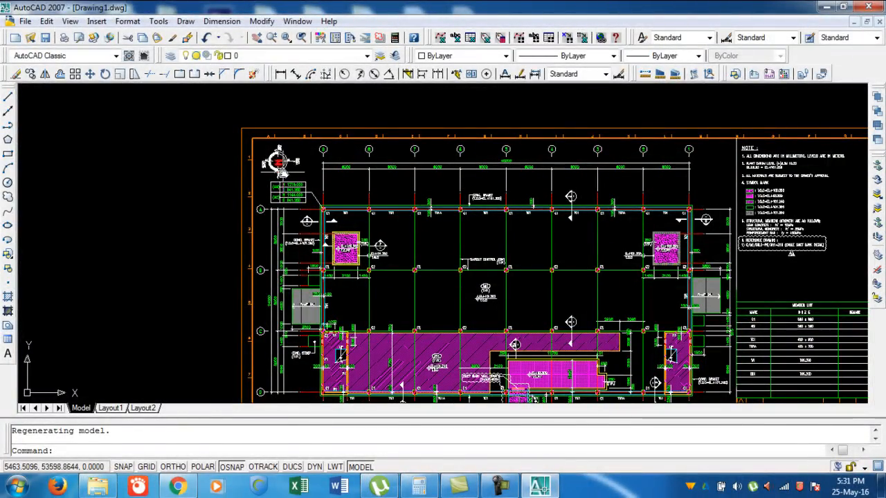
{"action": "scroll", "coordinate": [309, 180], "scroll_direction": "up", "scroll_amount": 5}
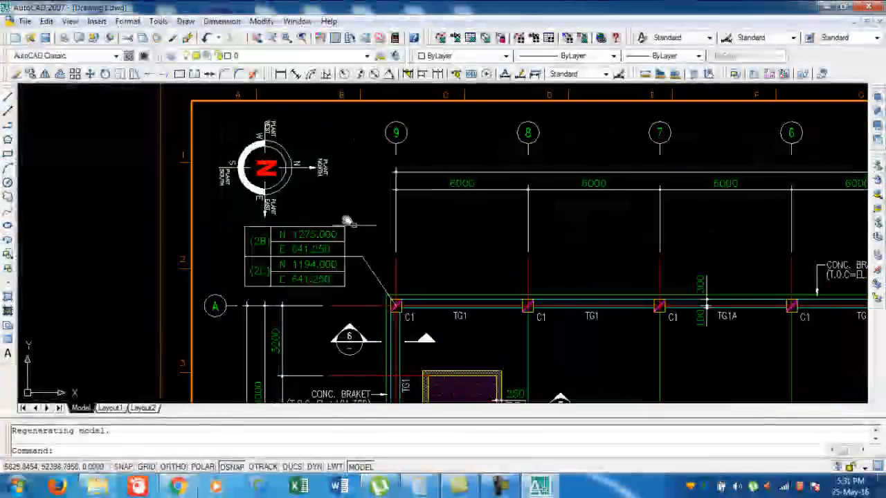
{"action": "scroll", "coordinate": [368, 293], "scroll_direction": "down", "scroll_amount": 2}
{"action": "scroll", "coordinate": [369, 293], "scroll_direction": "up", "scroll_amount": 3}
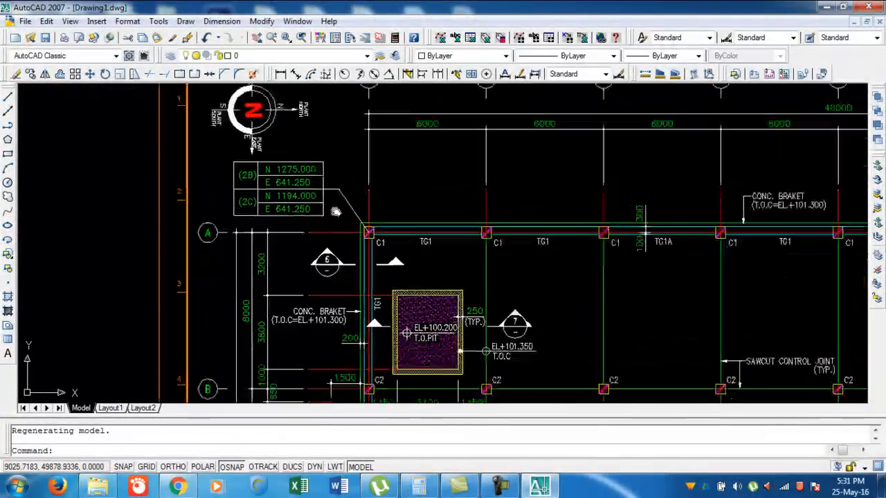
{"action": "scroll", "coordinate": [332, 196], "scroll_direction": "down", "scroll_amount": 4}
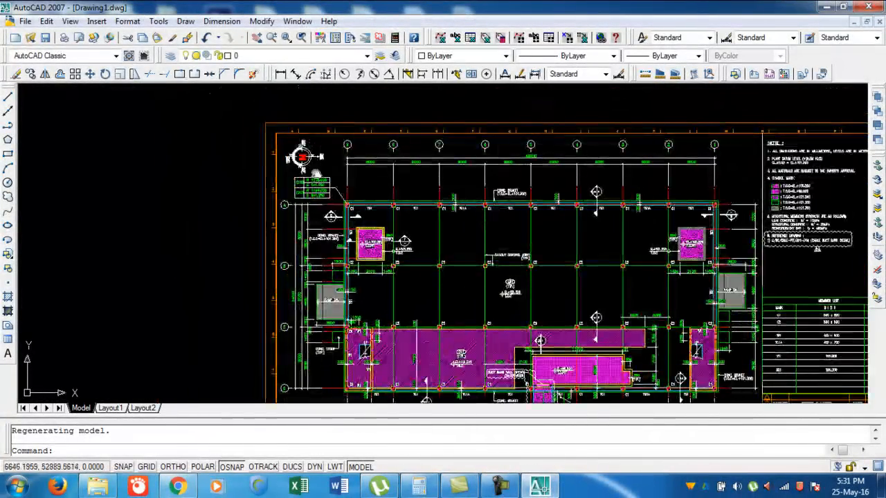
{"action": "scroll", "coordinate": [355, 194], "scroll_direction": "up", "scroll_amount": 3}
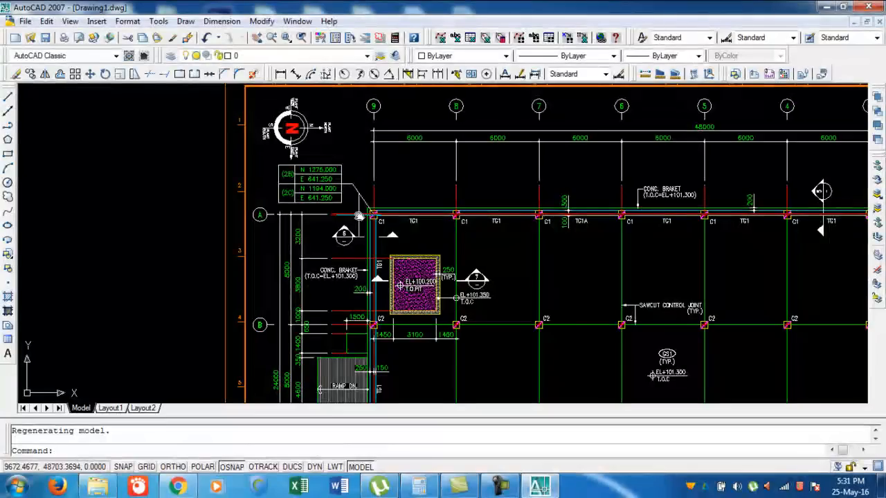
Compare the compass's plant north and east directions with the drawing's X and Y axes across the whole sheet.
{"action": "scroll", "coordinate": [359, 215], "scroll_direction": "down", "scroll_amount": 5}
{"action": "scroll", "coordinate": [493, 214], "scroll_direction": "up", "scroll_amount": 1}
{"action": "scroll", "coordinate": [492, 214], "scroll_direction": "up", "scroll_amount": 4}
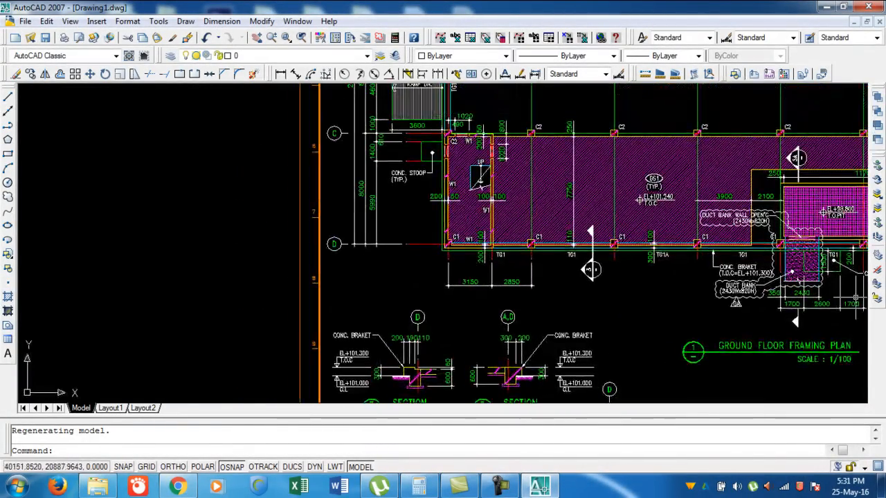
{"action": "scroll", "coordinate": [662, 377], "scroll_direction": "down", "scroll_amount": 3}
{"action": "scroll", "coordinate": [531, 155], "scroll_direction": "up", "scroll_amount": 6}
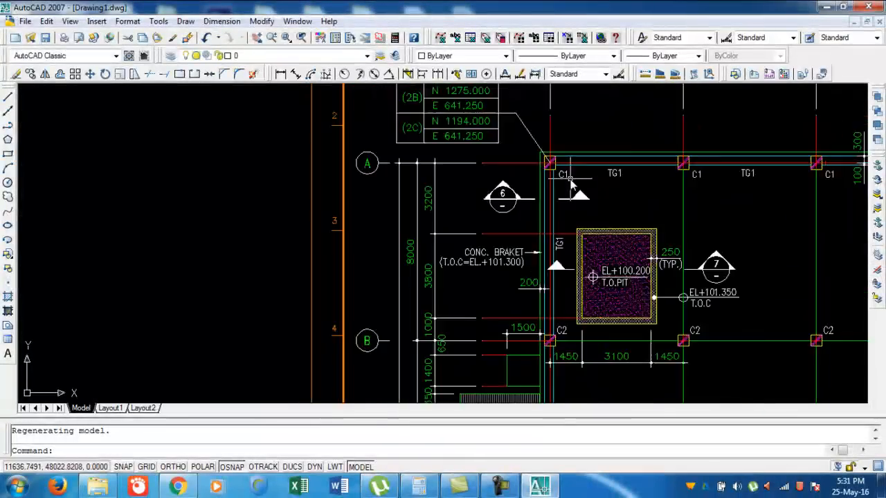
{"action": "scroll", "coordinate": [531, 155], "scroll_direction": "down", "scroll_amount": 5}
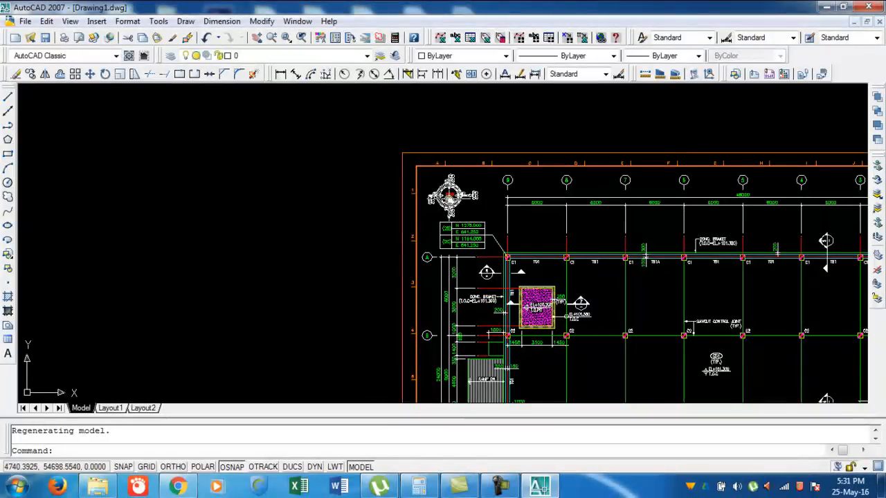
{"action": "scroll", "coordinate": [449, 196], "scroll_direction": "up", "scroll_amount": 5}
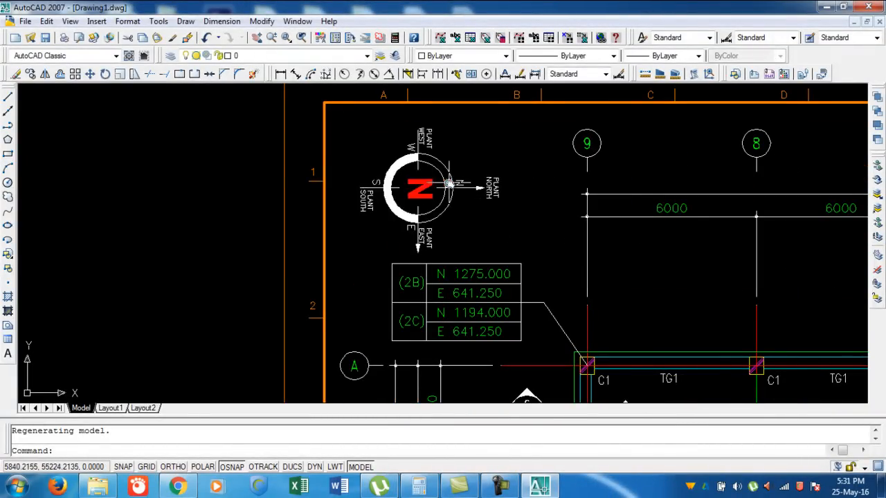
{"action": "scroll", "coordinate": [448, 185], "scroll_direction": "down", "scroll_amount": 2}
{"action": "scroll", "coordinate": [438, 185], "scroll_direction": "down", "scroll_amount": 4}
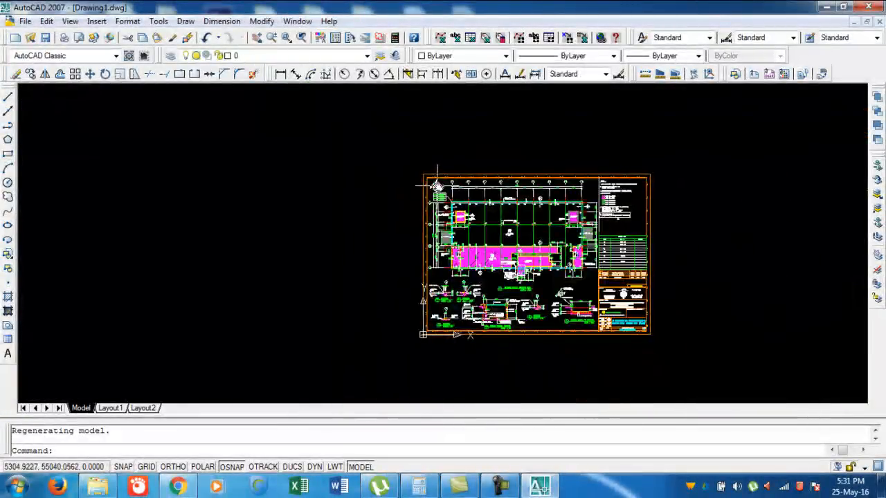
{"action": "scroll", "coordinate": [437, 185], "scroll_direction": "down", "scroll_amount": 2}
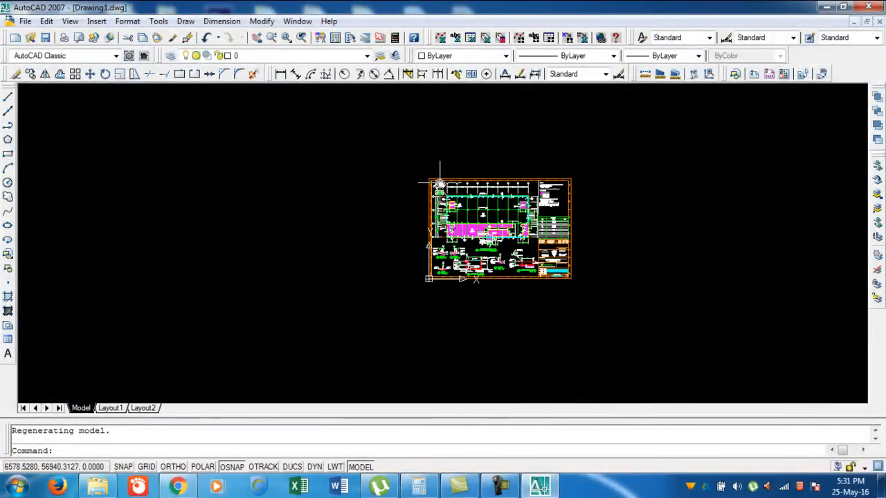
{"action": "scroll", "coordinate": [456, 200], "scroll_direction": "up", "scroll_amount": 5}
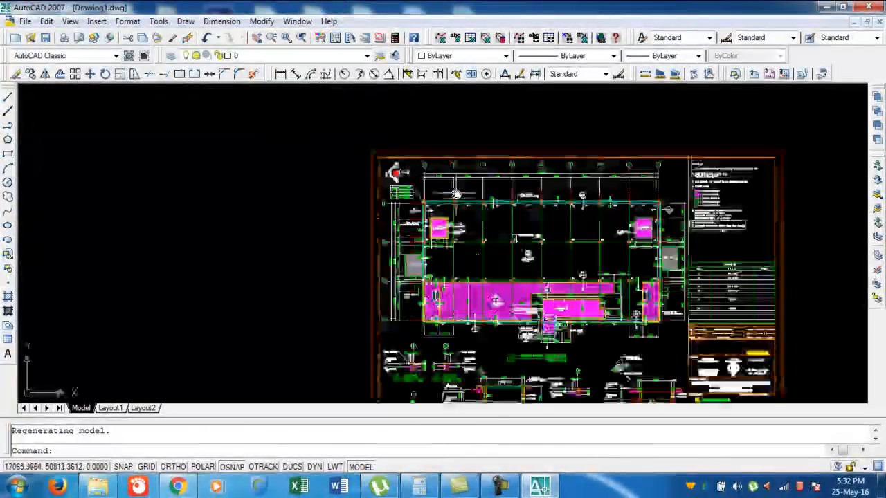
{"action": "scroll", "coordinate": [398, 173], "scroll_direction": "up", "scroll_amount": 3}
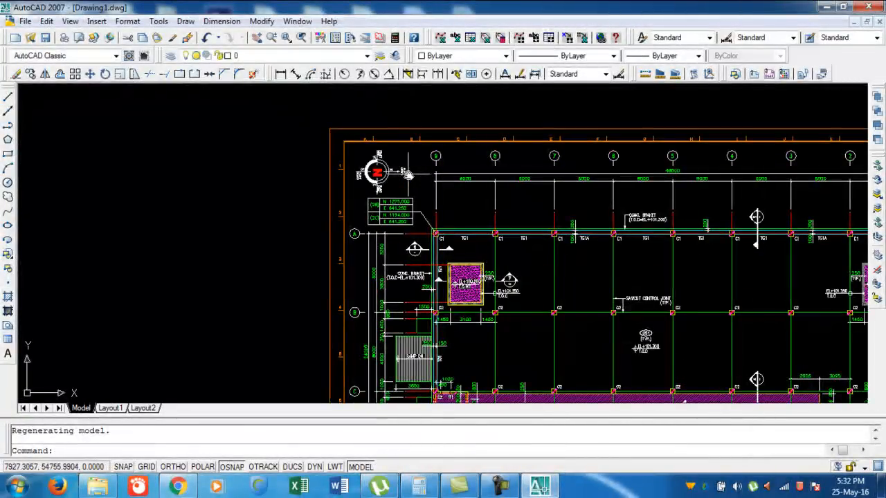
{"action": "scroll", "coordinate": [402, 172], "scroll_direction": "down", "scroll_amount": 4}
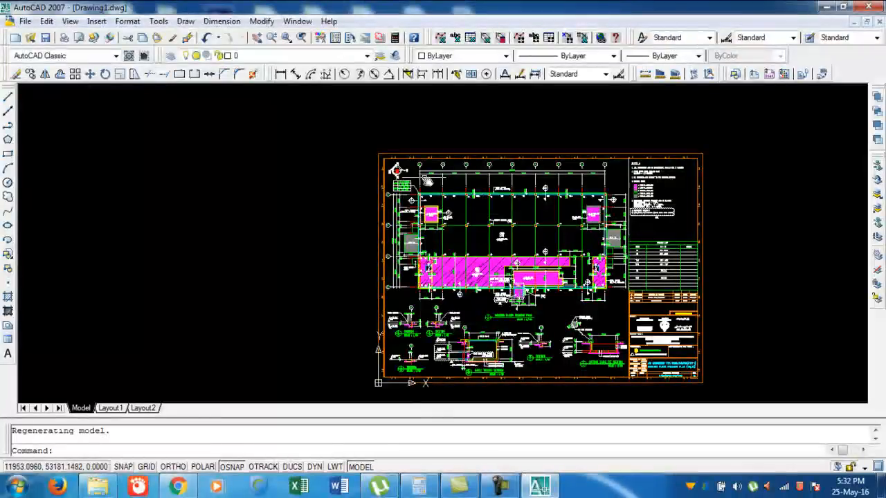
Rotate the complete framing plan sheet by 90 degrees about the origin 0,0.
{"action": "left_click", "coordinate": [323, 119]}
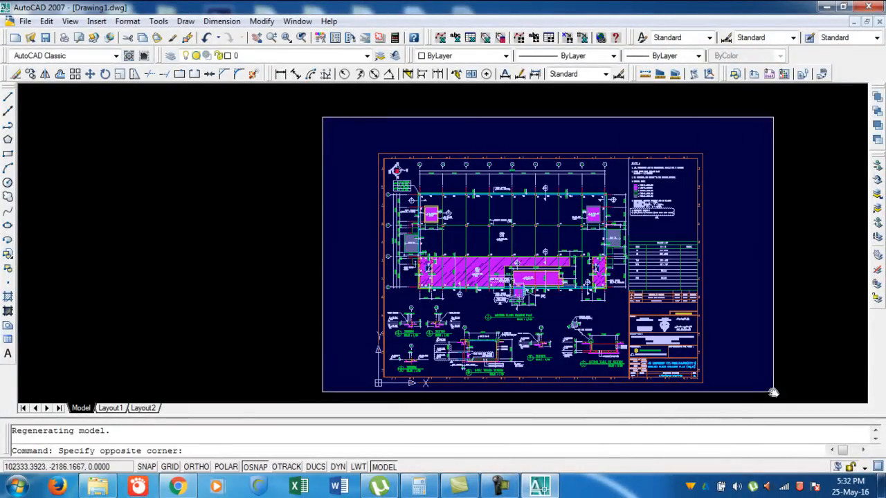
{"action": "middle_click_drag", "start_coordinate": [770, 386], "coordinate": [737, 289]}
{"action": "left_click", "coordinate": [768, 354]}
{"action": "scroll", "coordinate": [751, 349], "scroll_direction": "down", "scroll_amount": 2}
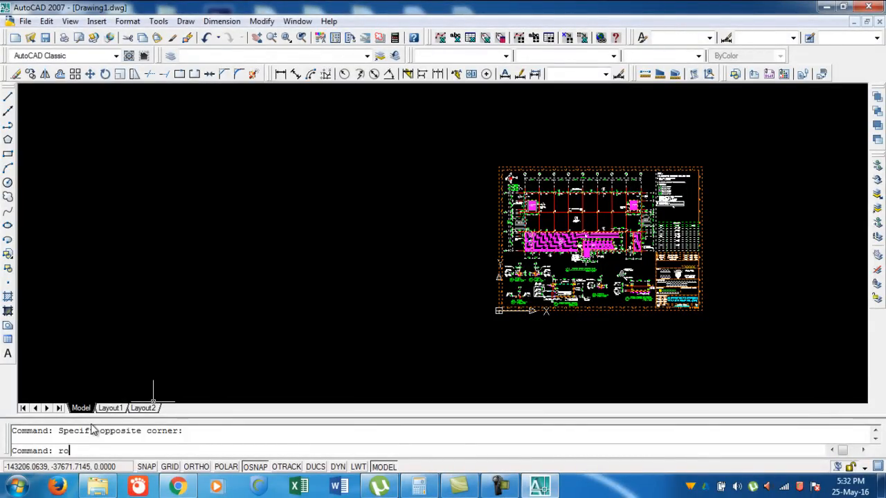
{"action": "key", "text": "Return"}
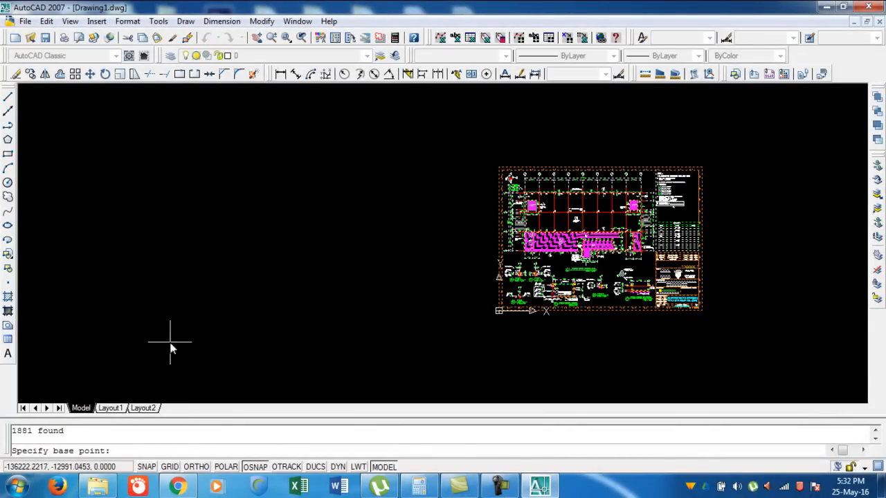
{"action": "scroll", "coordinate": [519, 323], "scroll_direction": "up", "scroll_amount": 5}
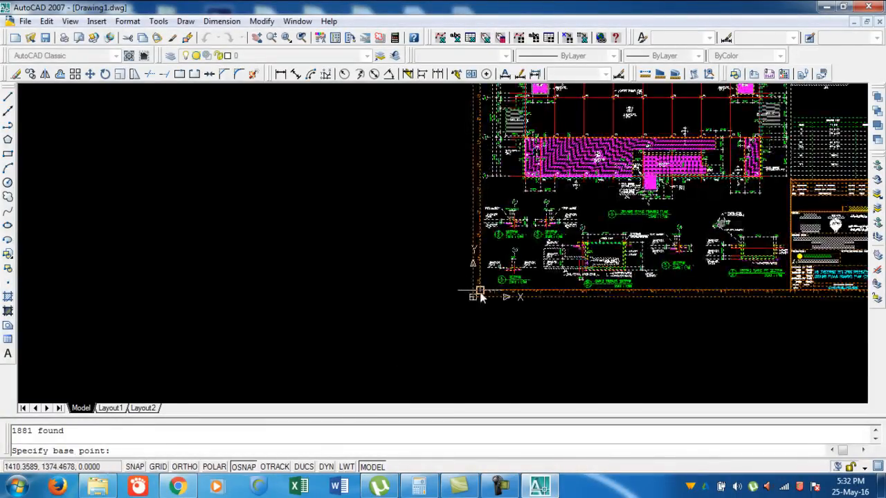
{"action": "scroll", "coordinate": [485, 339], "scroll_direction": "down", "scroll_amount": 4}
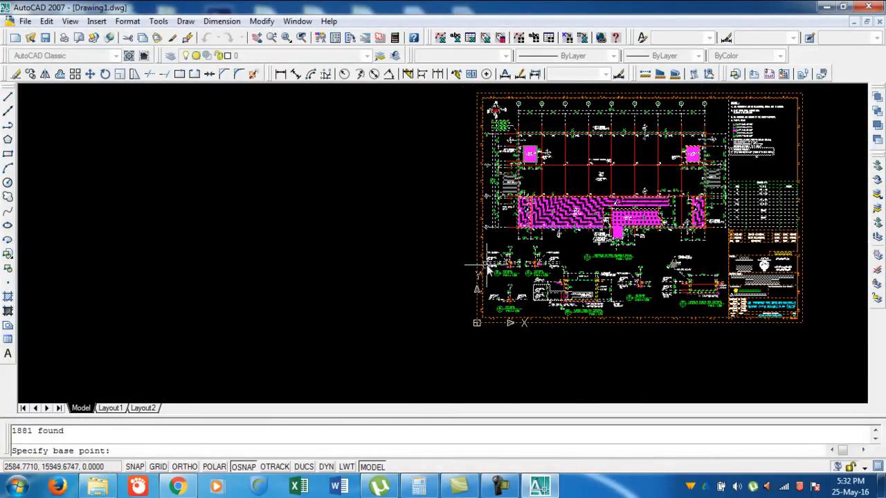
{"action": "scroll", "coordinate": [495, 110], "scroll_direction": "up", "scroll_amount": 6}
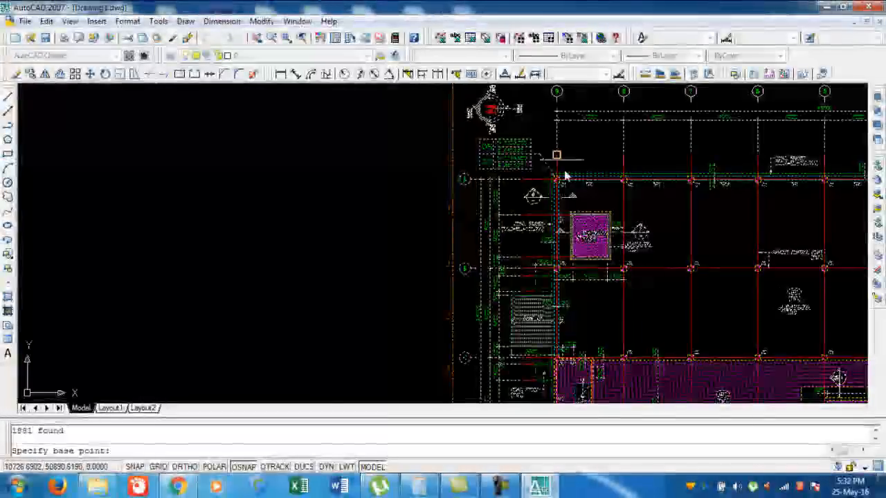
{"action": "scroll", "coordinate": [545, 200], "scroll_direction": "down", "scroll_amount": 3}
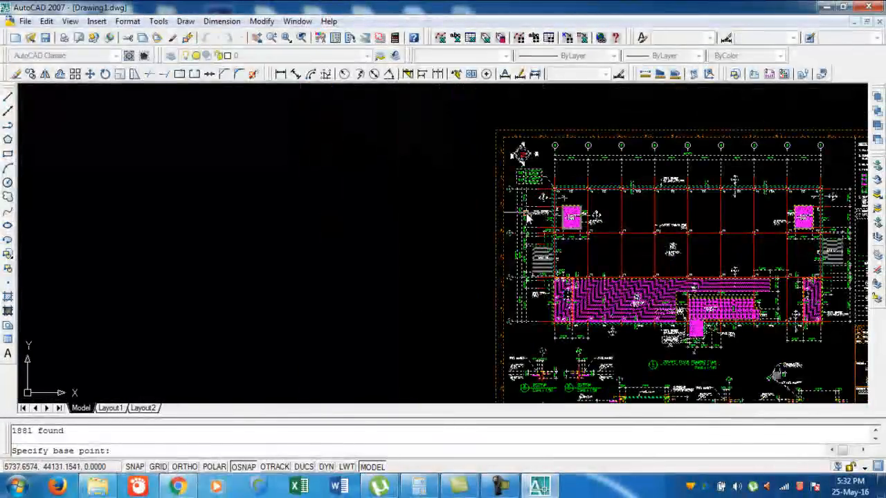
{"action": "type", "text": "0"}
{"action": "key", "text": "Return"}
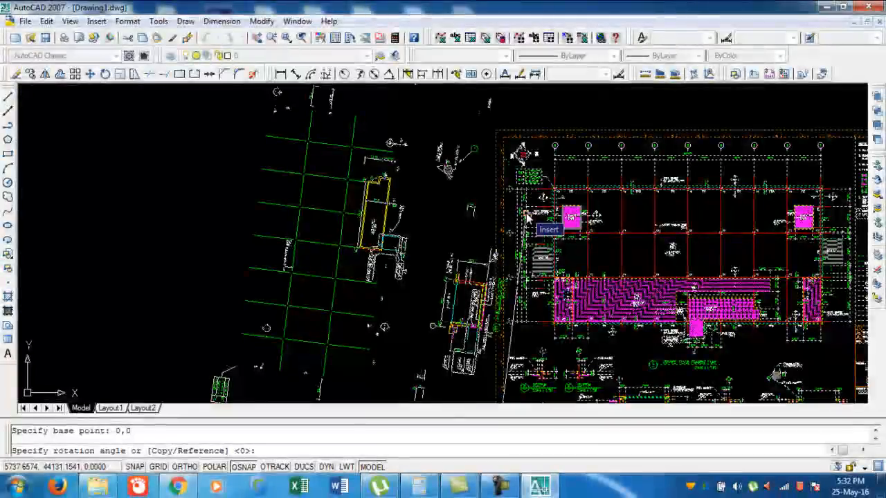
{"action": "type", "text": "90"}
{"action": "key", "text": "Return"}
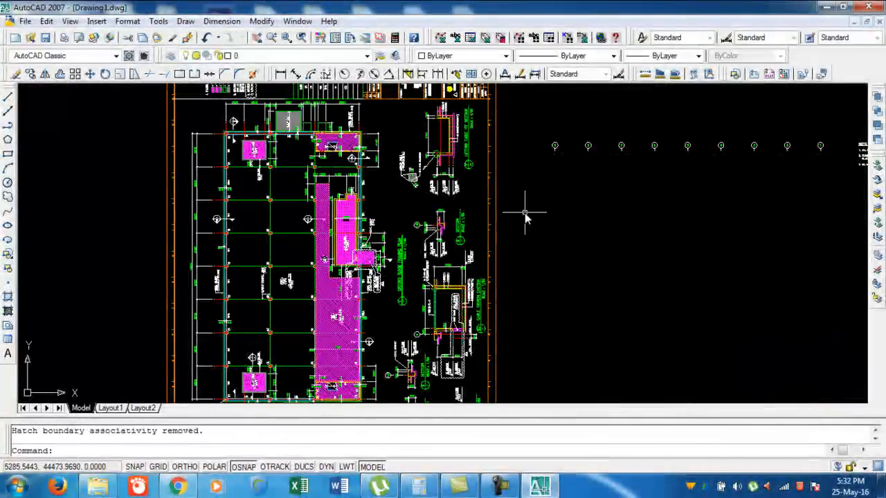
Undo the sheet's rotation about the origin.
{"action": "scroll", "coordinate": [648, 132], "scroll_direction": "down", "scroll_amount": 4}
{"action": "scroll", "coordinate": [678, 138], "scroll_direction": "up", "scroll_amount": 5}
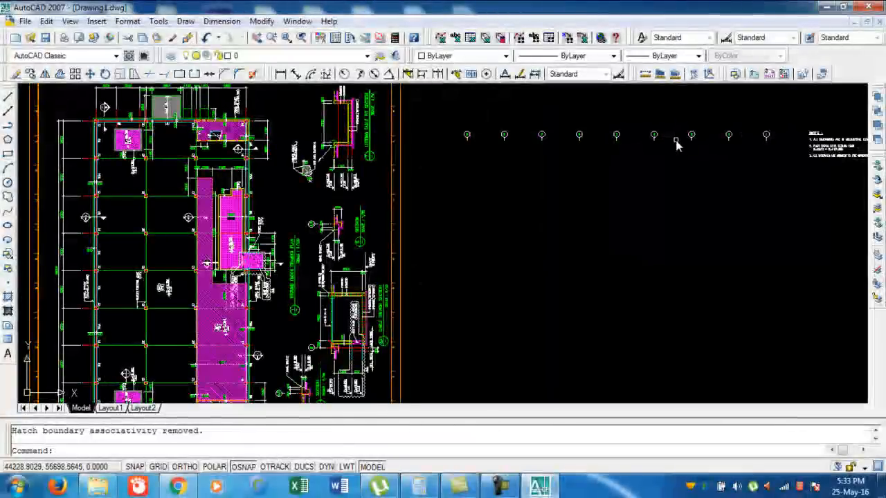
{"action": "key", "text": "ctrl+z"}
{"action": "key", "text": "ctrl+z"}
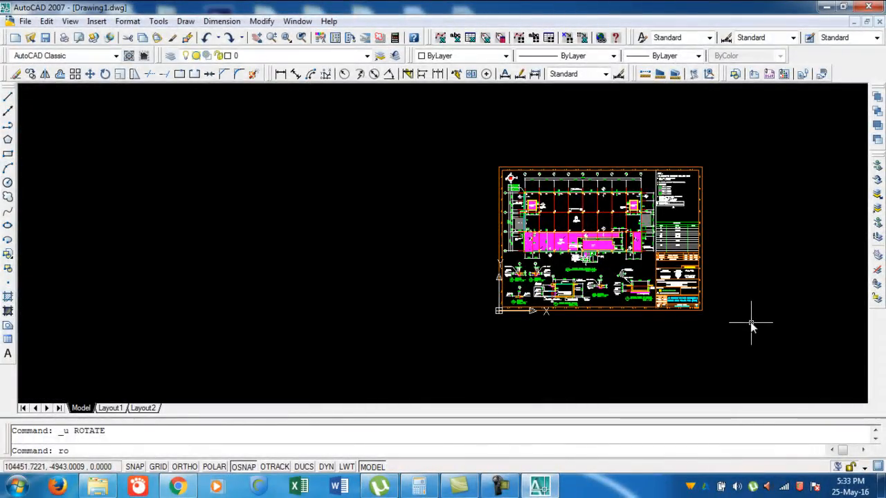
Rotate the complete sheet by 90 degrees about the grid line intersection A-9 at the corner column C1.
{"action": "key", "text": "Return"}
{"action": "left_click", "coordinate": [766, 350]}
{"action": "left_click", "coordinate": [408, 176]}
{"action": "key", "text": "Return"}
{"action": "scroll", "coordinate": [543, 332], "scroll_direction": "up", "scroll_amount": 3}
{"action": "scroll", "coordinate": [534, 115], "scroll_direction": "up", "scroll_amount": 10}
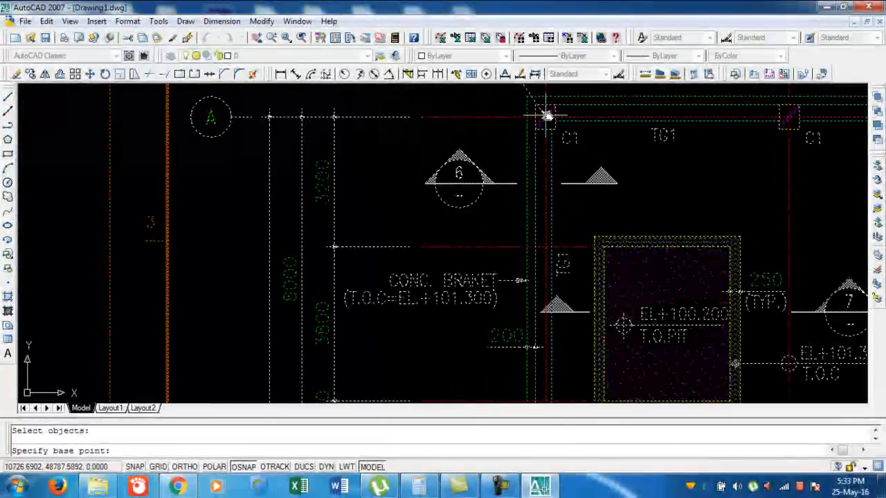
{"action": "scroll", "coordinate": [546, 116], "scroll_direction": "up", "scroll_amount": 5}
{"action": "left_click", "coordinate": [531, 122]}
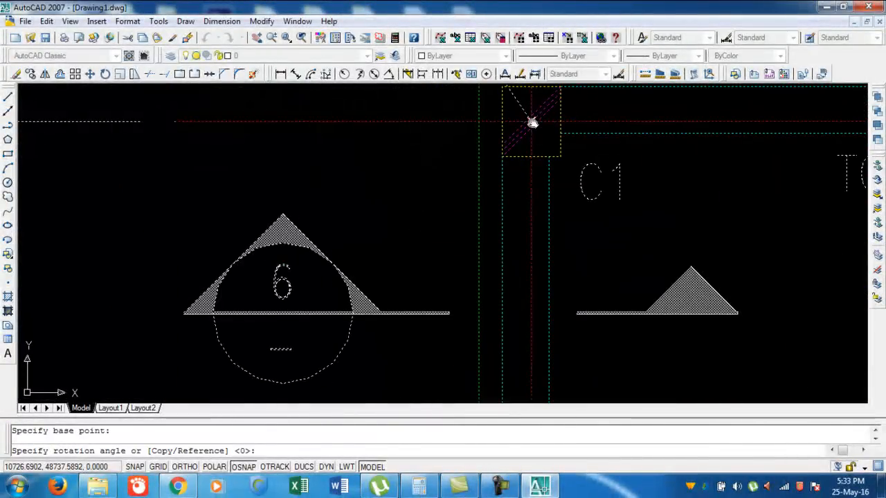
{"action": "type", "text": "90"}
{"action": "key", "text": "Return"}
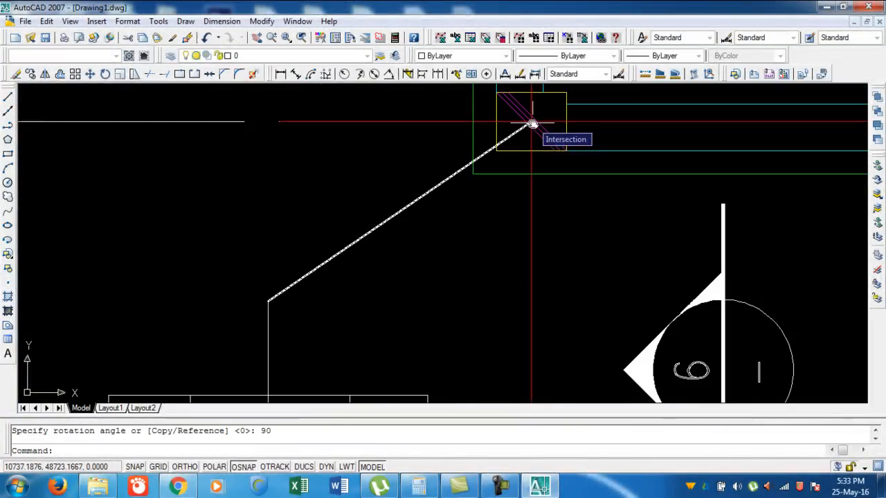
Check the compass directions and the 2B and 2C coordinate table on the rotated sheet against the drawing axes.
{"action": "scroll", "coordinate": [531, 123], "scroll_direction": "down", "scroll_amount": 8}
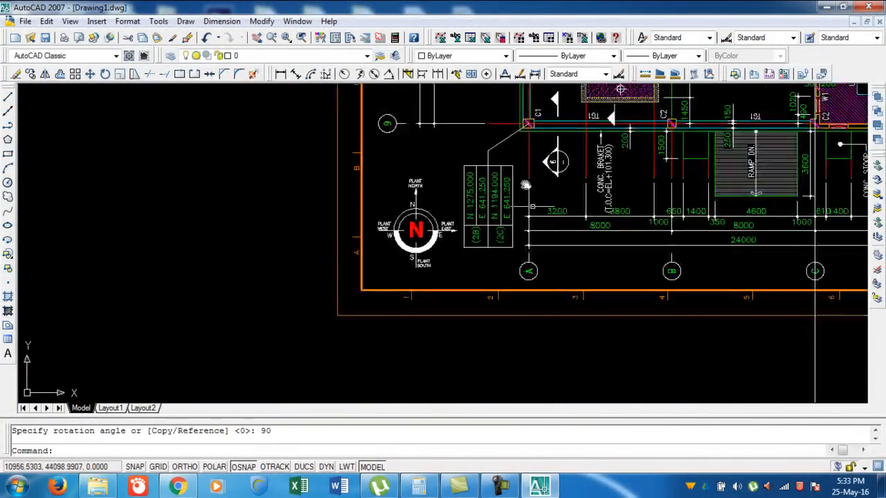
{"action": "scroll", "coordinate": [512, 250], "scroll_direction": "up", "scroll_amount": 10}
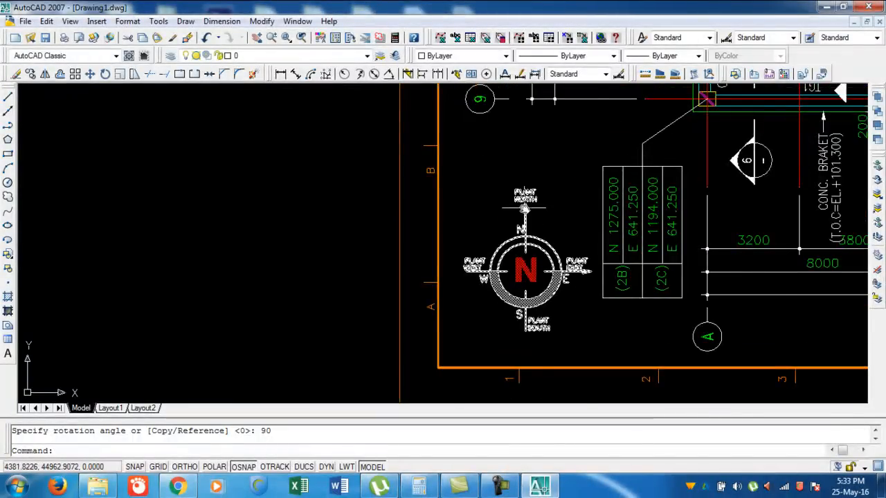
{"action": "scroll", "coordinate": [524, 208], "scroll_direction": "up", "scroll_amount": 3}
{"action": "scroll", "coordinate": [526, 216], "scroll_direction": "down", "scroll_amount": 4}
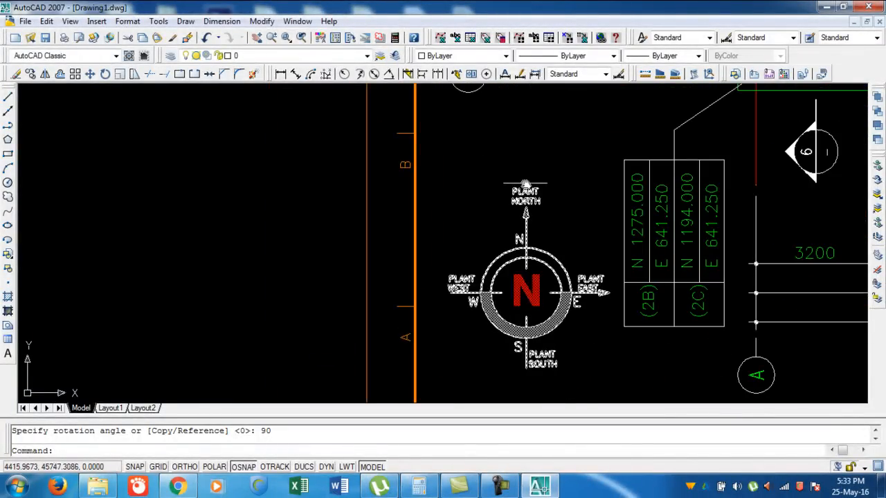
{"action": "scroll", "coordinate": [533, 236], "scroll_direction": "down", "scroll_amount": 1}
{"action": "scroll", "coordinate": [533, 249], "scroll_direction": "up", "scroll_amount": 3}
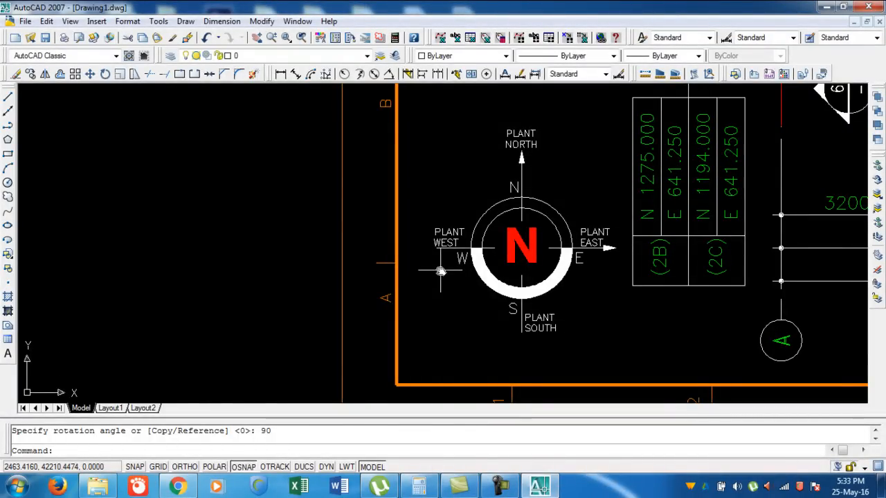
Examine the plant north symbol, the coordinate table's leader to column C1 and the 6000 spacing between grid lines 8 and 9.
{"action": "scroll", "coordinate": [702, 213], "scroll_direction": "down", "scroll_amount": 2}
{"action": "scroll", "coordinate": [702, 136], "scroll_direction": "up", "scroll_amount": 2}
{"action": "scroll", "coordinate": [700, 136], "scroll_direction": "up", "scroll_amount": 7}
{"action": "scroll", "coordinate": [670, 146], "scroll_direction": "down", "scroll_amount": 4}
{"action": "scroll", "coordinate": [663, 150], "scroll_direction": "down", "scroll_amount": 6}
{"action": "middle_click_drag", "start_coordinate": [656, 185], "coordinate": [572, 228]}
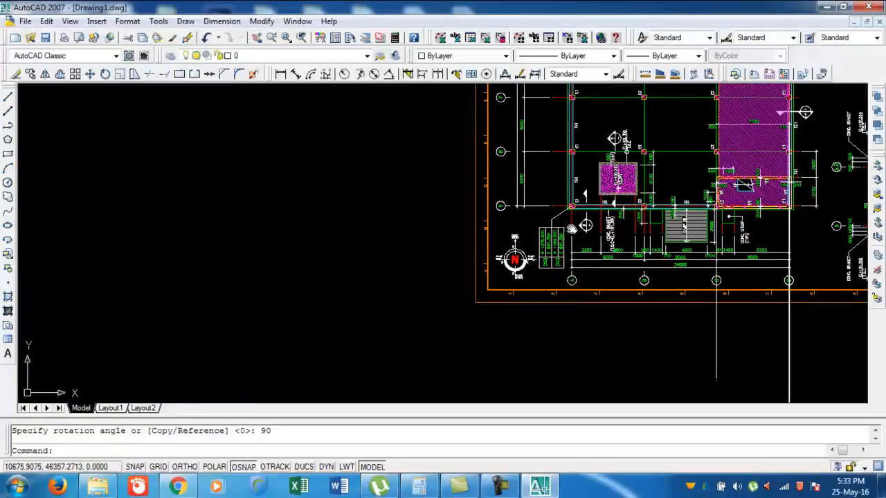
{"action": "scroll", "coordinate": [572, 228], "scroll_direction": "up", "scroll_amount": 4}
{"action": "scroll", "coordinate": [547, 257], "scroll_direction": "down", "scroll_amount": 1}
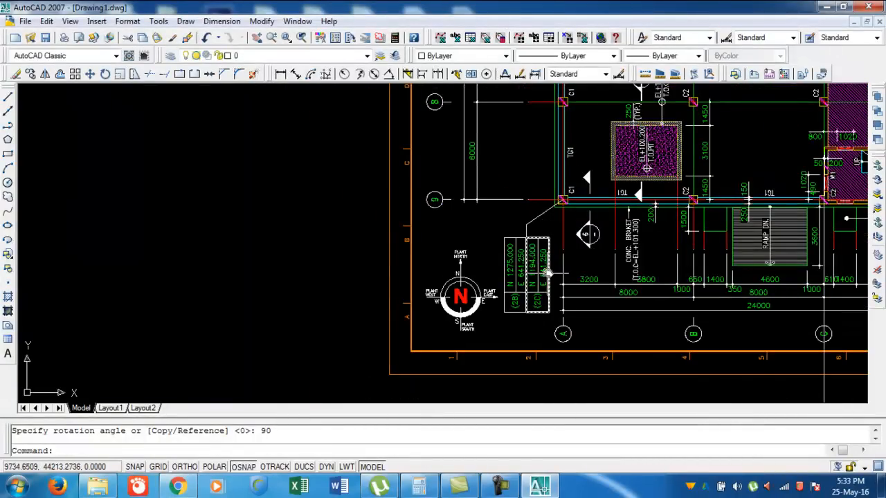
{"action": "scroll", "coordinate": [547, 258], "scroll_direction": "up", "scroll_amount": 3}
{"action": "middle_click_drag", "start_coordinate": [582, 206], "coordinate": [557, 338]}
{"action": "scroll", "coordinate": [480, 204], "scroll_direction": "down", "scroll_amount": 3}
{"action": "scroll", "coordinate": [459, 173], "scroll_direction": "up", "scroll_amount": 1}
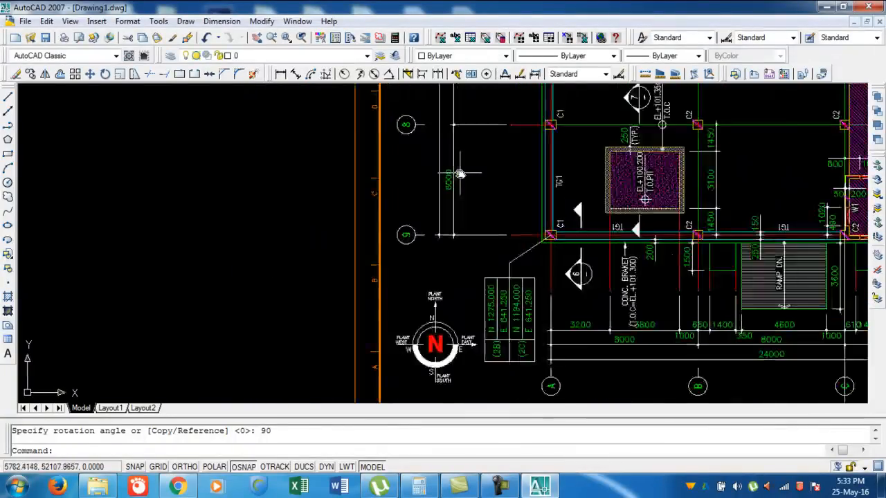
{"action": "scroll", "coordinate": [459, 173], "scroll_direction": "up", "scroll_amount": 2}
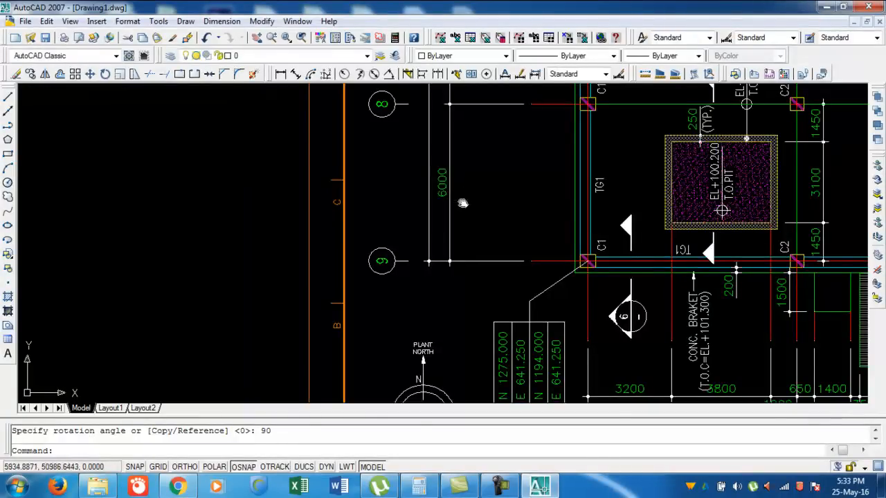
{"action": "scroll", "coordinate": [453, 223], "scroll_direction": "down", "scroll_amount": 8}
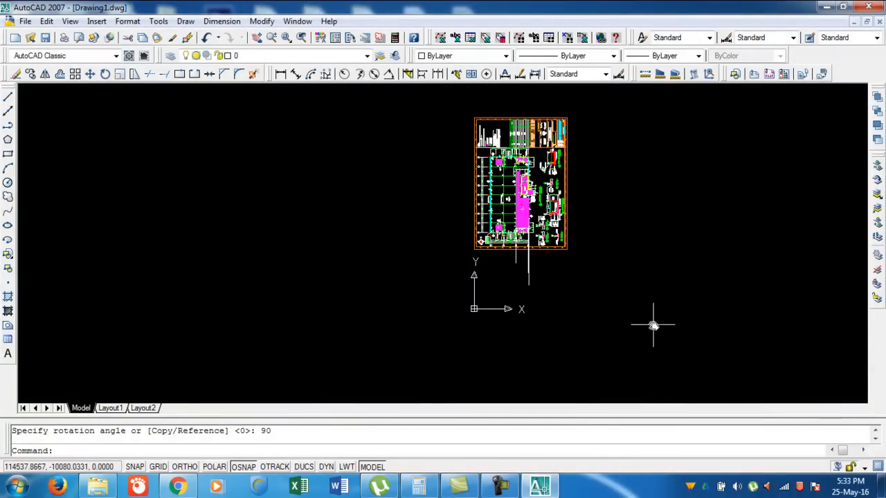
Move the complete sheet from the grid line intersection A-9 at corner column C1 to the absolute coordinates 641250,1275000.
{"action": "left_click", "coordinate": [654, 325]}
{"action": "left_click", "coordinate": [419, 94]}
{"action": "scroll", "coordinate": [526, 234], "scroll_direction": "up", "scroll_amount": 8}
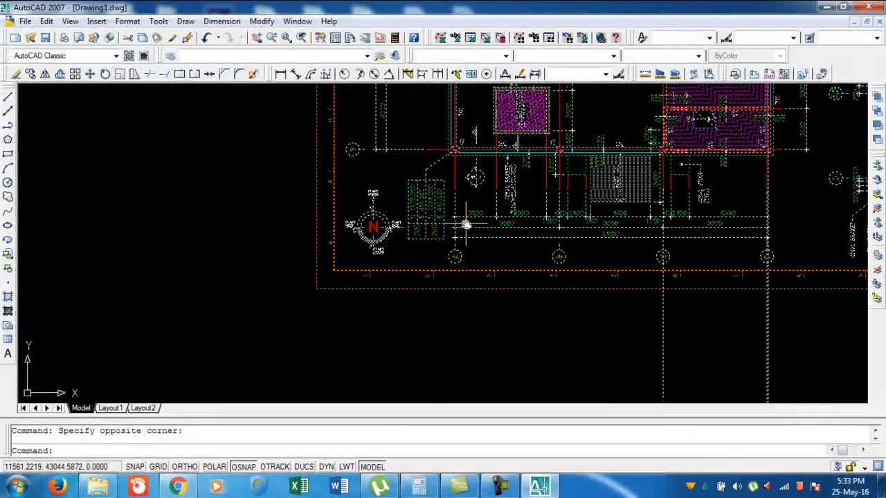
{"action": "type", "text": "m"}
{"action": "key", "text": "Return"}
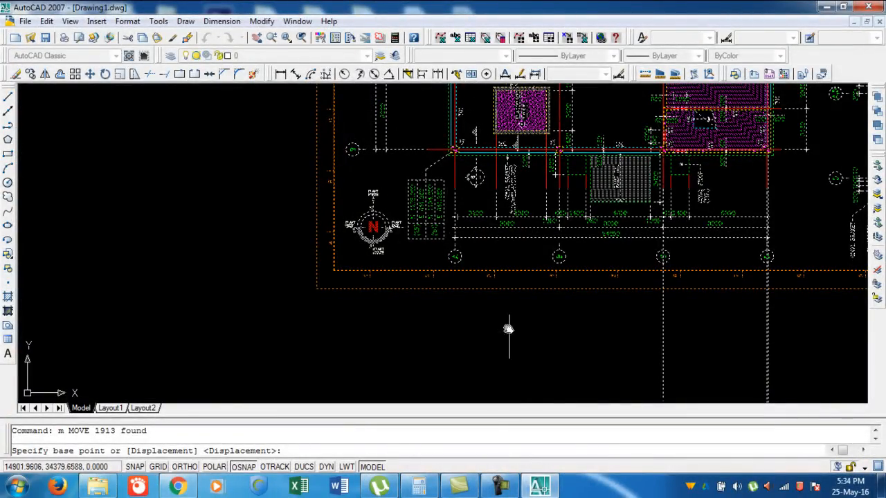
{"action": "left_click", "coordinate": [503, 487]}
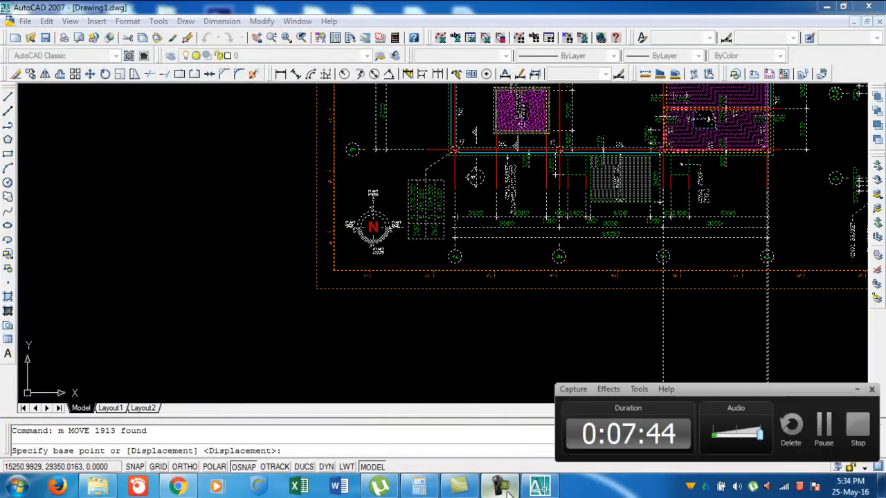
{"action": "left_click", "coordinate": [833, 434]}
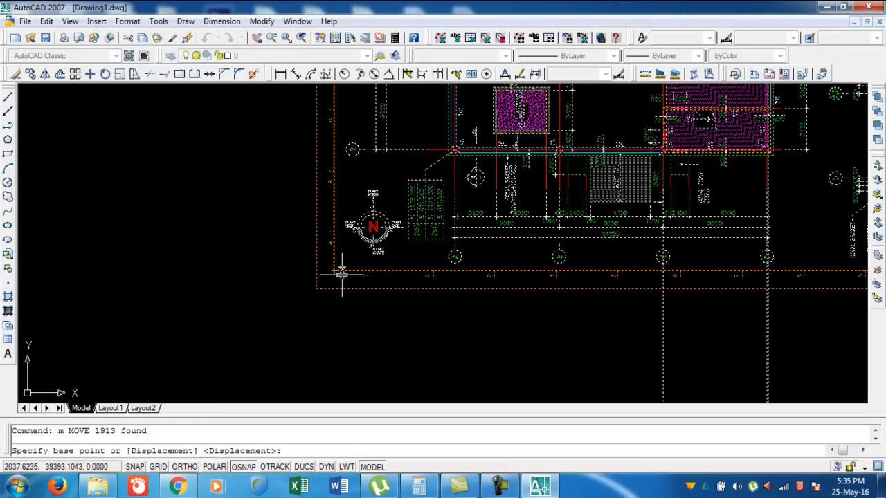
{"action": "scroll", "coordinate": [452, 147], "scroll_direction": "up", "scroll_amount": 8}
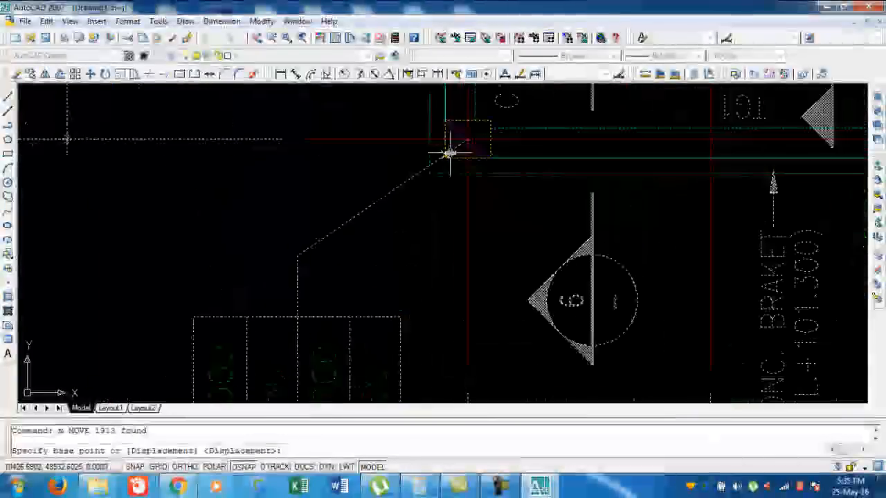
{"action": "scroll", "coordinate": [454, 144], "scroll_direction": "up", "scroll_amount": 2}
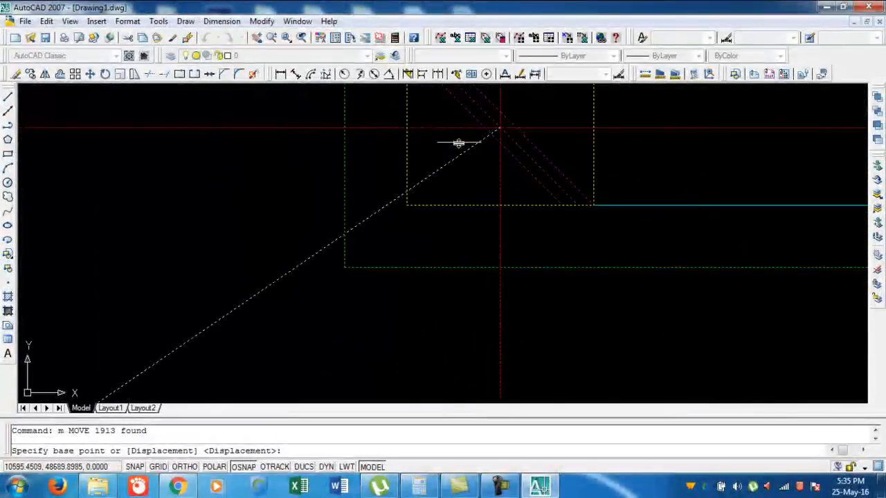
{"action": "left_click", "coordinate": [500, 129]}
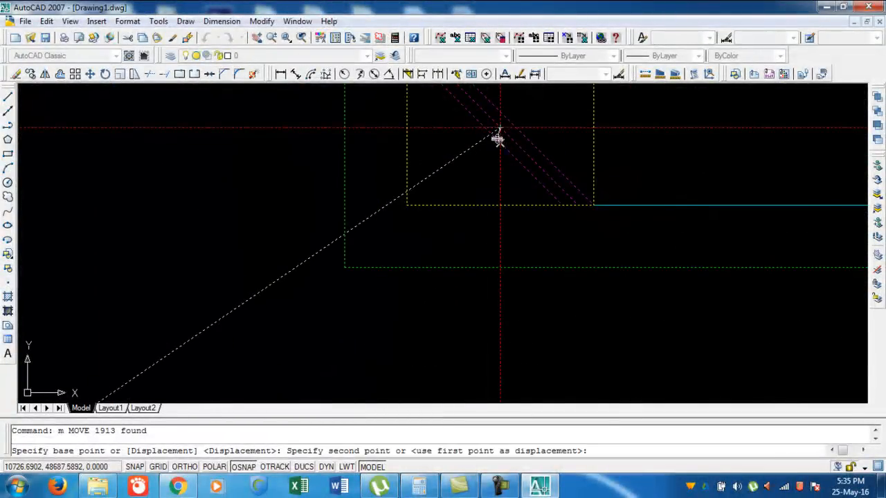
{"action": "scroll", "coordinate": [595, 261], "scroll_direction": "down", "scroll_amount": 7}
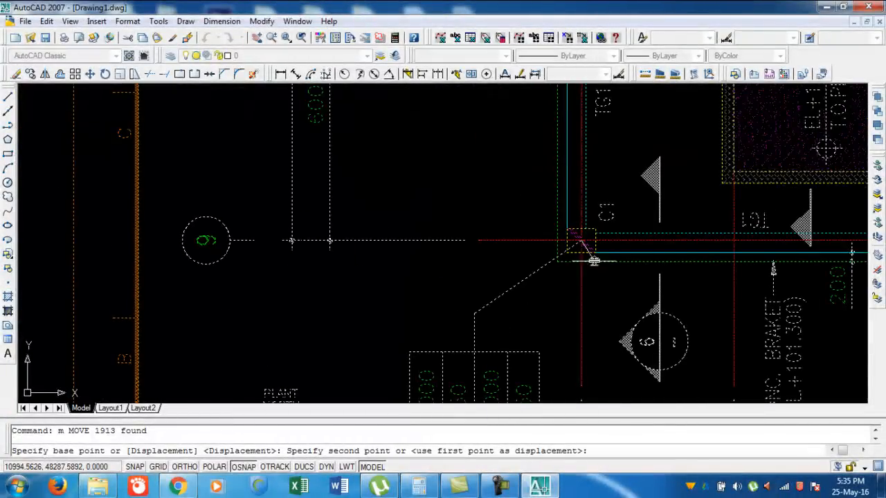
{"action": "middle_click_drag", "start_coordinate": [534, 316], "coordinate": [533, 164]}
{"action": "middle_click_drag", "start_coordinate": [518, 311], "coordinate": [491, 226]}
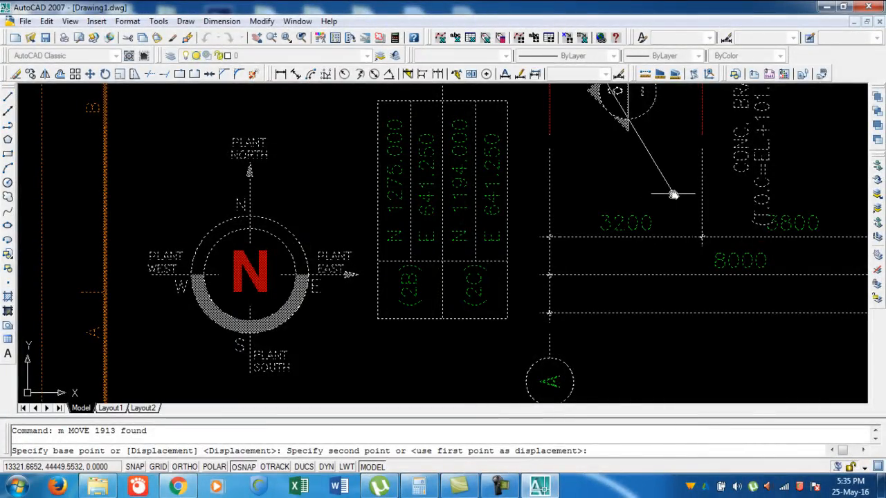
{"action": "type", "text": "41"}
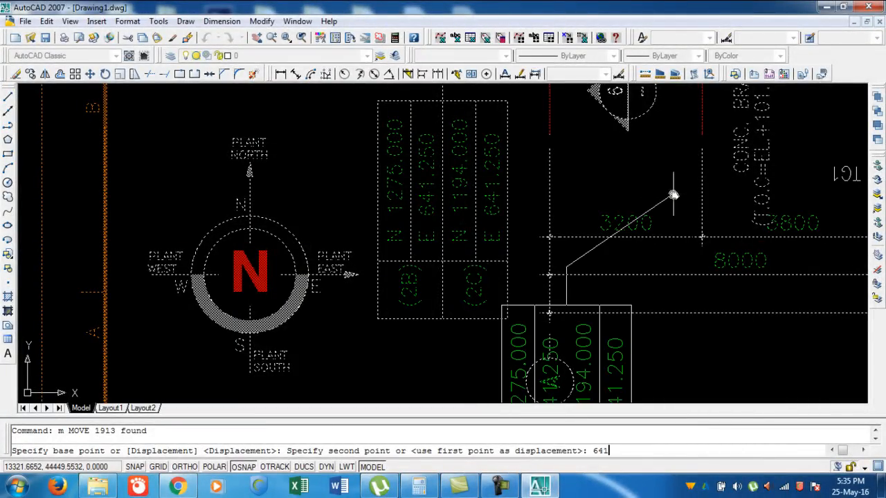
{"action": "type", "text": "250,12"}
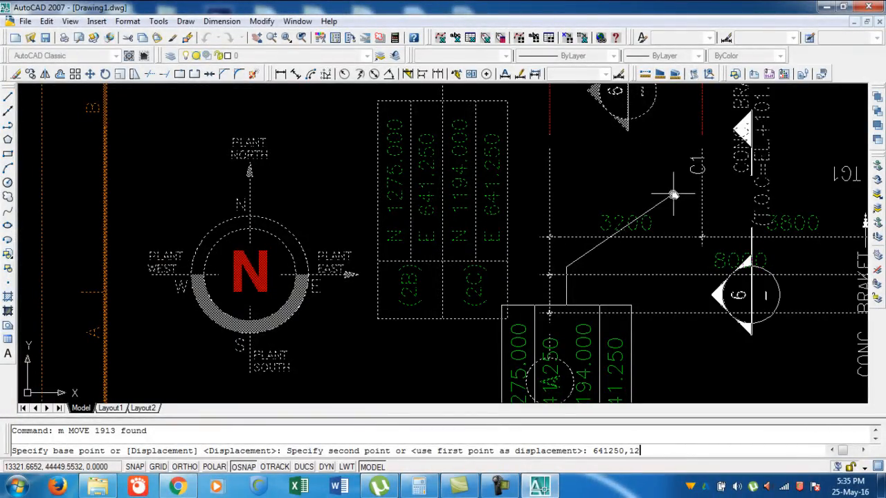
{"action": "type", "text": "75000"}
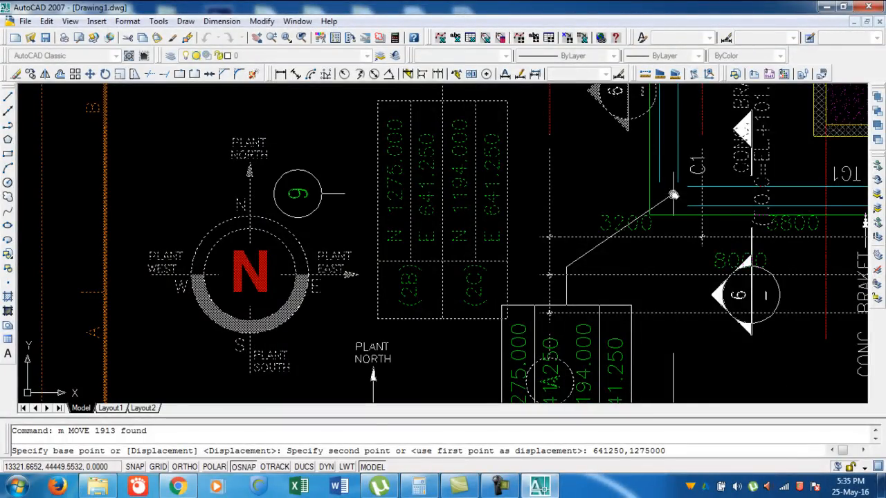
{"action": "key", "text": "Return"}
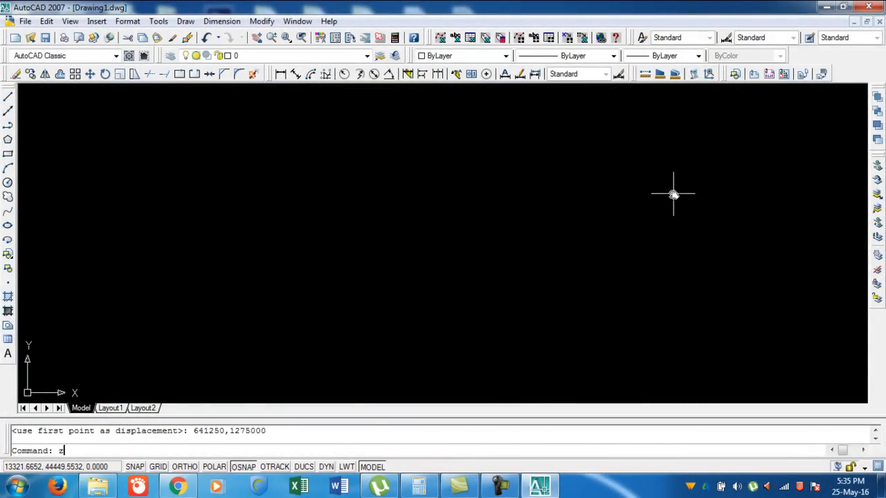
Find the moved sheet and identify the coordinates of the grid line intersection A-9 at corner column C1.
{"action": "type", "text": "z"}
{"action": "key", "text": "Return"}
{"action": "key", "text": "Return"}
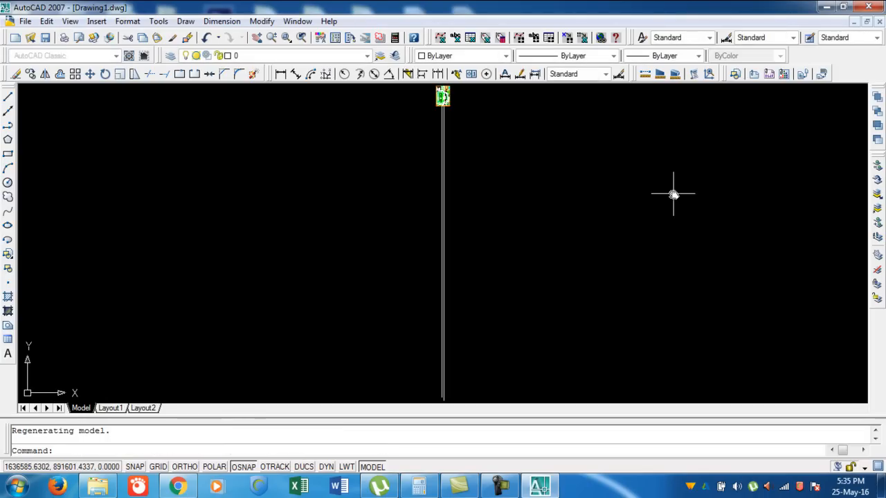
{"action": "scroll", "coordinate": [439, 104], "scroll_direction": "up", "scroll_amount": 5}
{"action": "scroll", "coordinate": [432, 187], "scroll_direction": "up", "scroll_amount": 10}
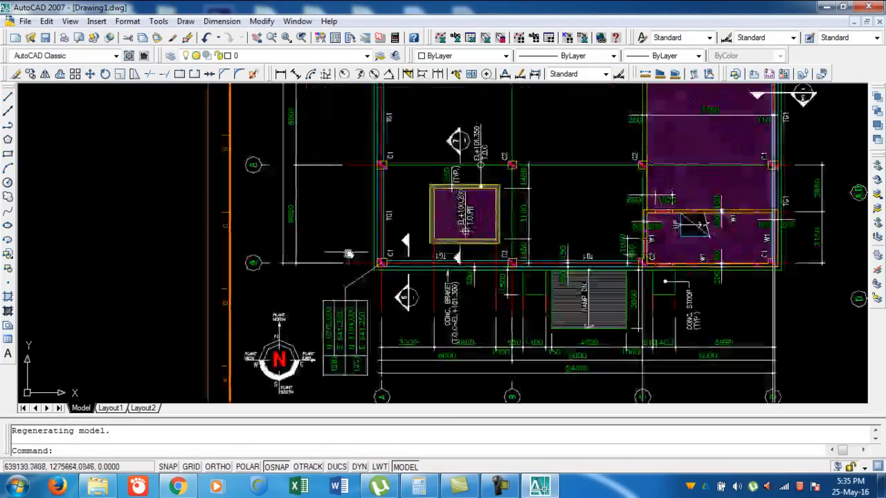
{"action": "middle_click_drag", "start_coordinate": [396, 231], "coordinate": [432, 146]}
{"action": "type", "text": "id"}
{"action": "key", "text": "Return"}
{"action": "scroll", "coordinate": [447, 166], "scroll_direction": "up", "scroll_amount": 8}
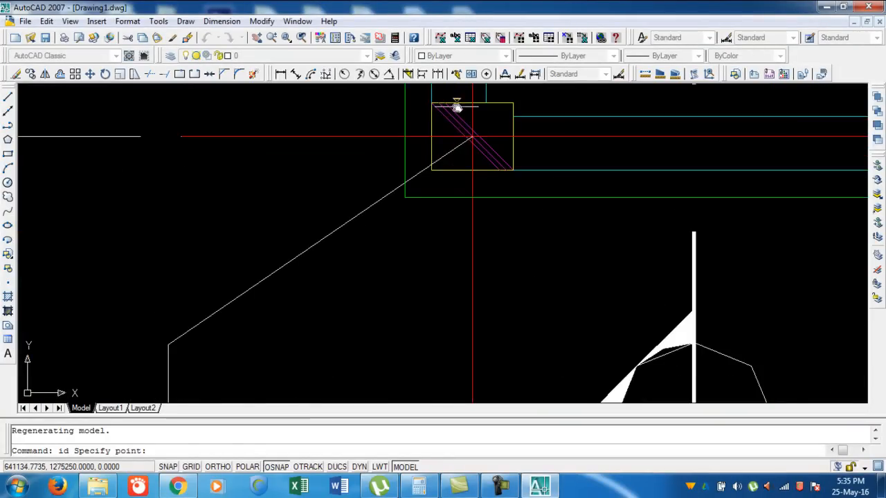
{"action": "left_click", "coordinate": [497, 198]}
Compare the identified X and Y values with the east and north coordinates listed for 2B in the table.
{"action": "scroll", "coordinate": [519, 190], "scroll_direction": "down", "scroll_amount": 5}
{"action": "scroll", "coordinate": [462, 344], "scroll_direction": "up", "scroll_amount": 4}
{"action": "middle_click_drag", "start_coordinate": [443, 350], "coordinate": [502, 173]}
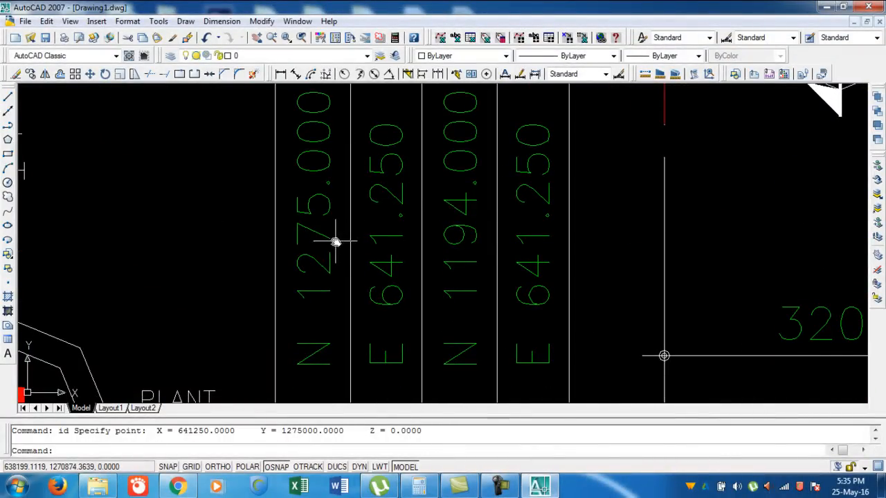
{"action": "scroll", "coordinate": [355, 198], "scroll_direction": "down", "scroll_amount": 2}
{"action": "middle_click_drag", "start_coordinate": [369, 313], "coordinate": [360, 273]}
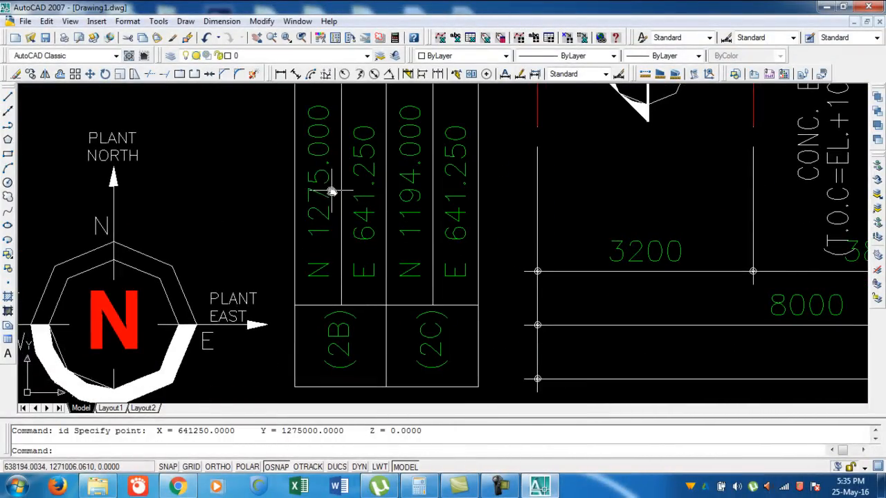
{"action": "scroll", "coordinate": [424, 270], "scroll_direction": "down", "scroll_amount": 5}
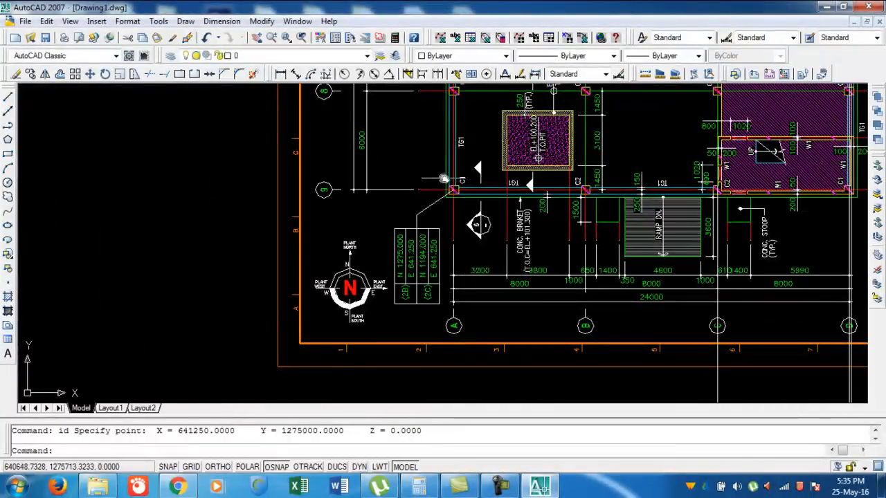
{"action": "scroll", "coordinate": [413, 253], "scroll_direction": "up", "scroll_amount": 6}
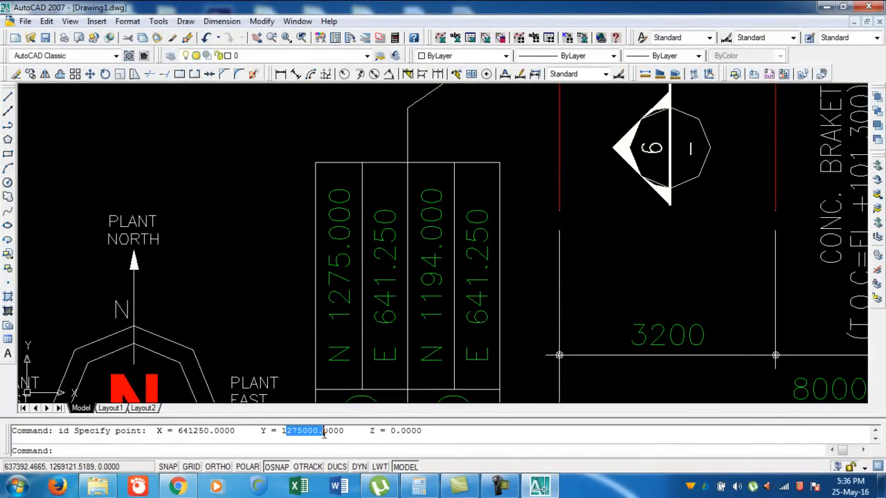
{"action": "scroll", "coordinate": [518, 200], "scroll_direction": "down", "scroll_amount": 6}
{"action": "scroll", "coordinate": [488, 253], "scroll_direction": "up", "scroll_amount": 2}
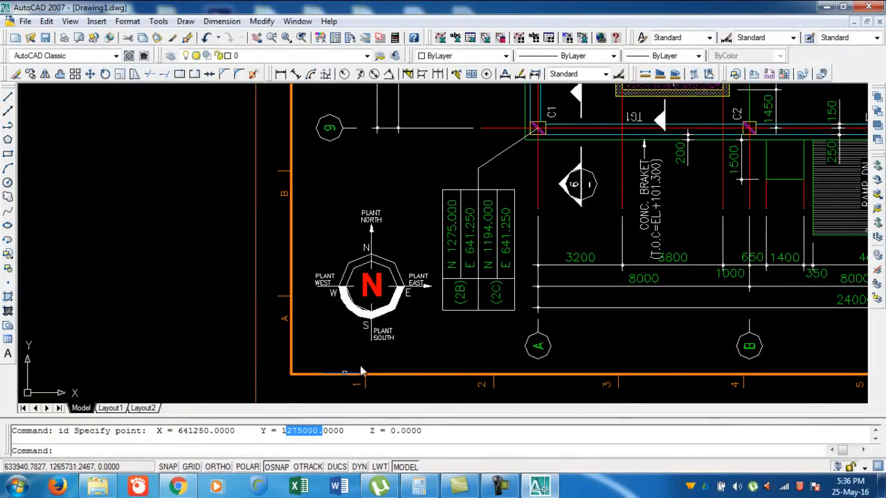
Identify the coordinates of the grid line intersection A-8 at column C1, one bay north of A-9.
{"action": "middle_click_drag", "start_coordinate": [480, 217], "coordinate": [440, 310]}
{"action": "middle_click_drag", "start_coordinate": [398, 155], "coordinate": [387, 214]}
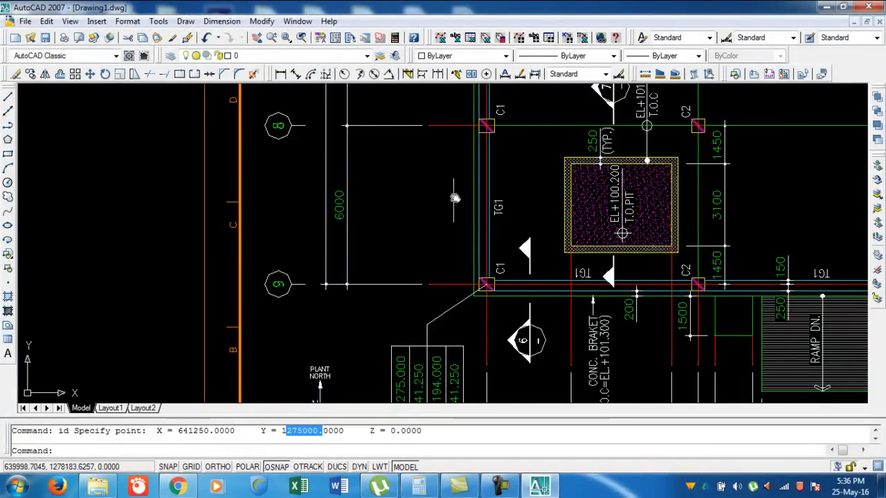
{"action": "scroll", "coordinate": [446, 249], "scroll_direction": "down", "scroll_amount": 2}
{"action": "scroll", "coordinate": [476, 261], "scroll_direction": "up", "scroll_amount": 3}
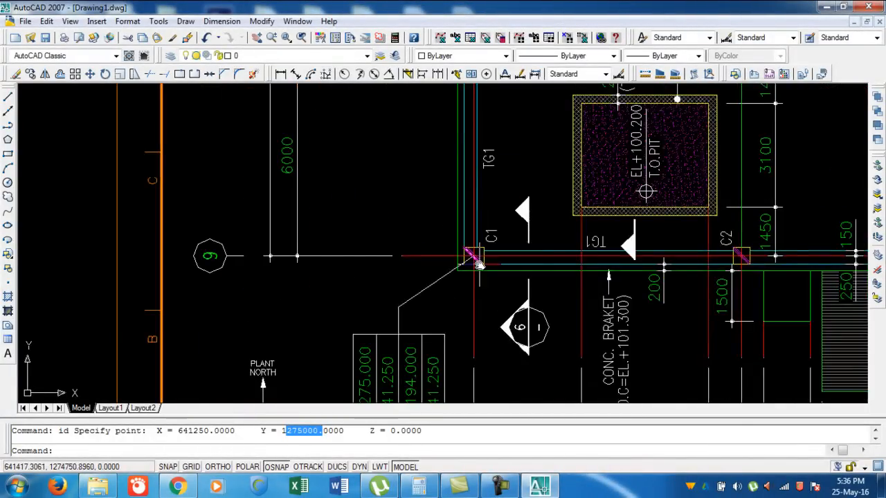
{"action": "scroll", "coordinate": [477, 263], "scroll_direction": "down", "scroll_amount": 2}
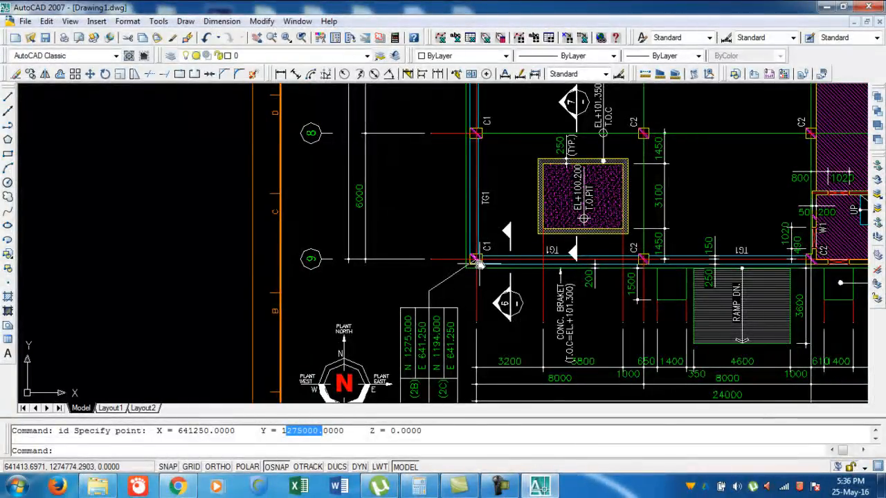
{"action": "type", "text": "d"}
{"action": "key", "text": "Return"}
{"action": "scroll", "coordinate": [489, 121], "scroll_direction": "up", "scroll_amount": 10}
{"action": "scroll", "coordinate": [426, 183], "scroll_direction": "down", "scroll_amount": 10}
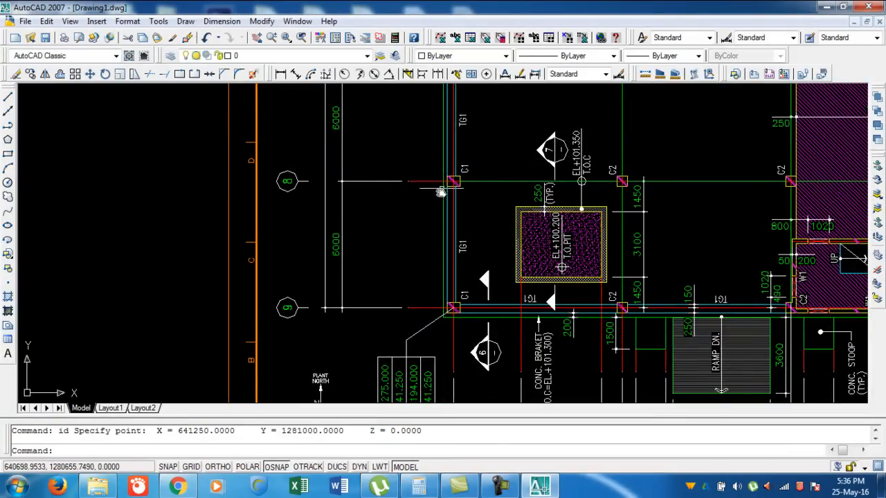
Check the dimension between grid lines 8 and 9, and add 6000 to 1275000 in the Calculator.
{"action": "scroll", "coordinate": [348, 243], "scroll_direction": "up", "scroll_amount": 3}
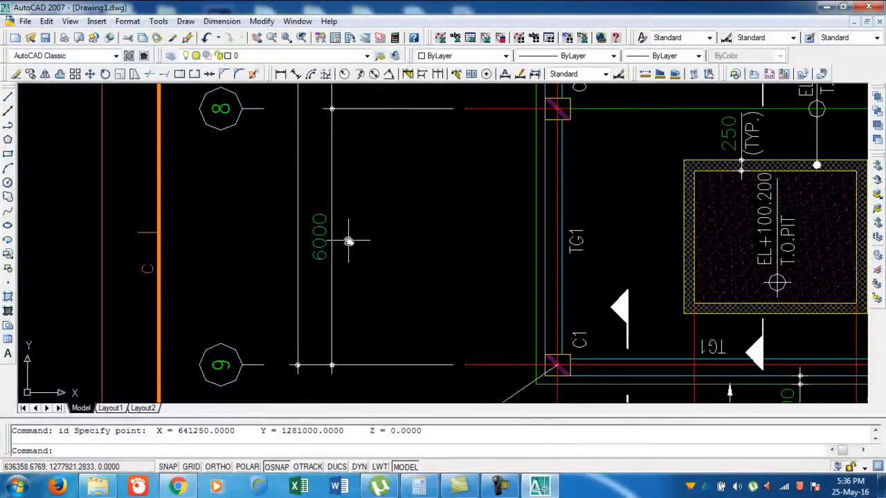
{"action": "middle_click_drag", "start_coordinate": [347, 327], "coordinate": [393, 161]}
{"action": "scroll", "coordinate": [410, 152], "scroll_direction": "down", "scroll_amount": 2}
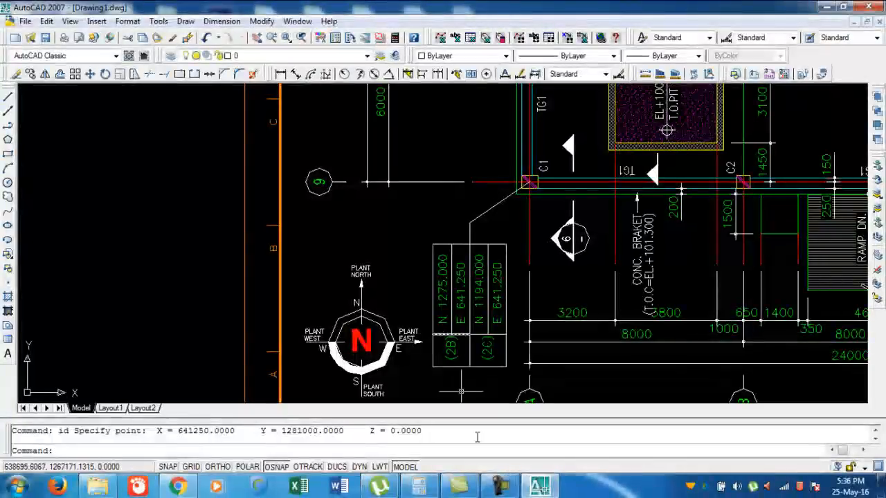
{"action": "left_click", "coordinate": [424, 486]}
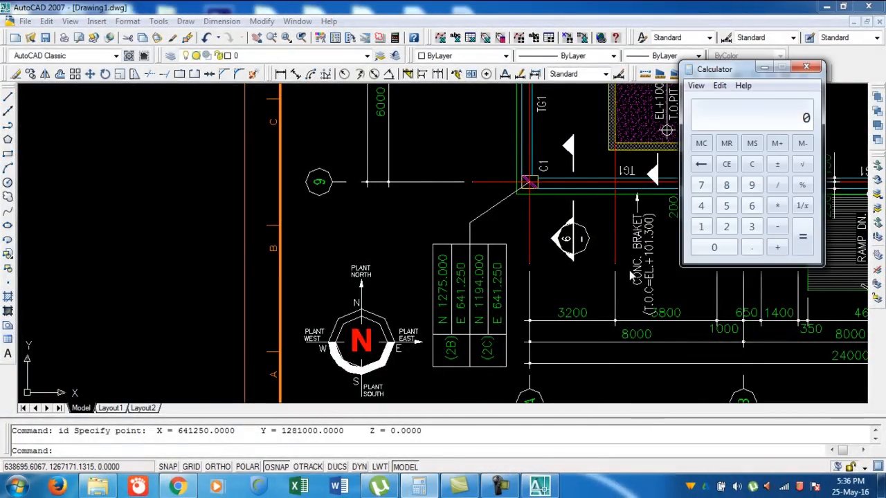
{"action": "type", "text": "127500"}
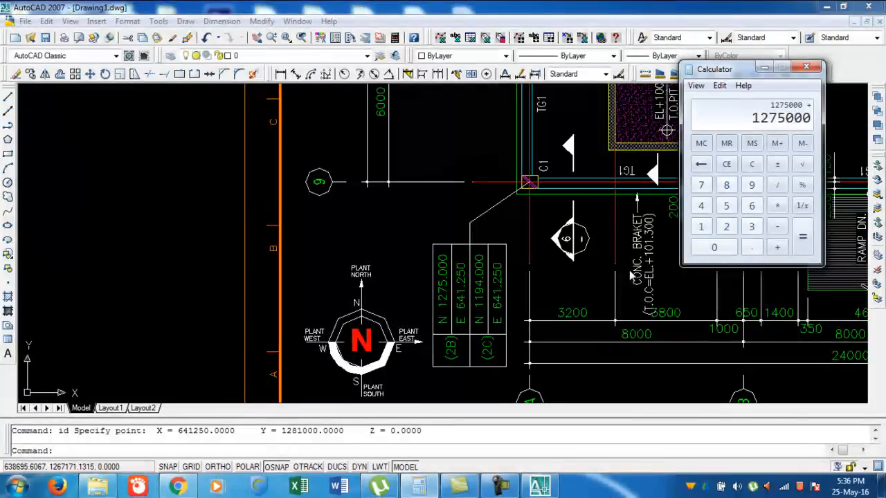
{"action": "type", "text": "00"}
{"action": "key", "text": "Return"}
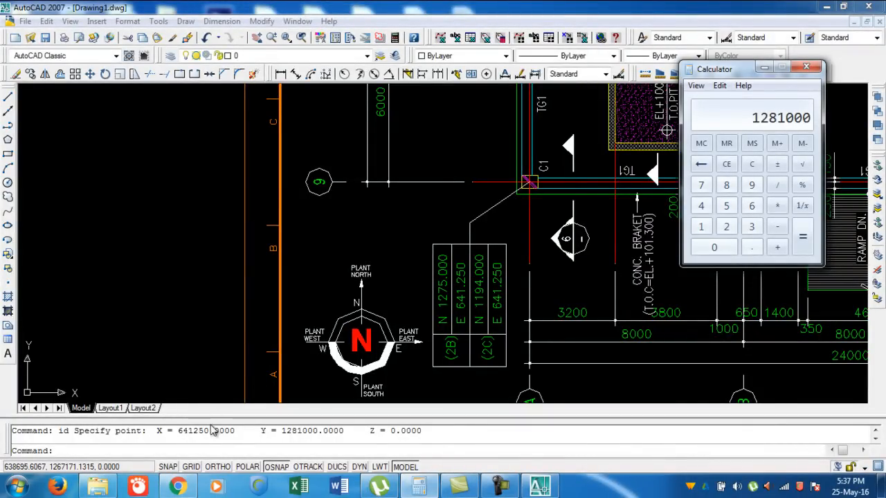
Compare the Calculator's sum with the Y coordinate identified at grid intersection A-8 and the north value listed for 2B.
{"action": "left_click", "coordinate": [287, 436]}
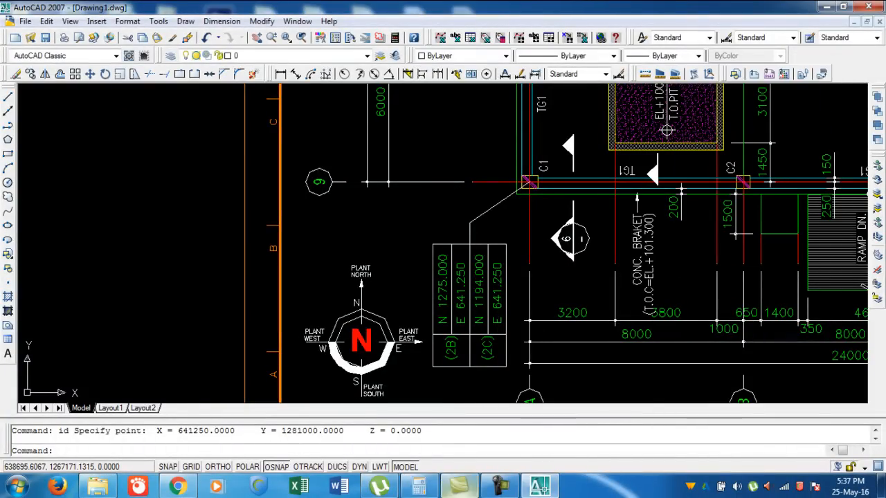
{"action": "left_click", "coordinate": [418, 486]}
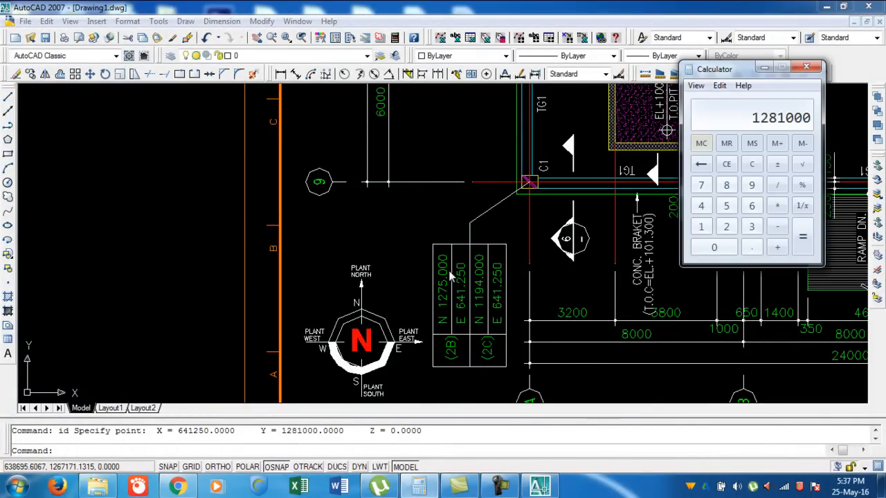
{"action": "left_click", "coordinate": [459, 198]}
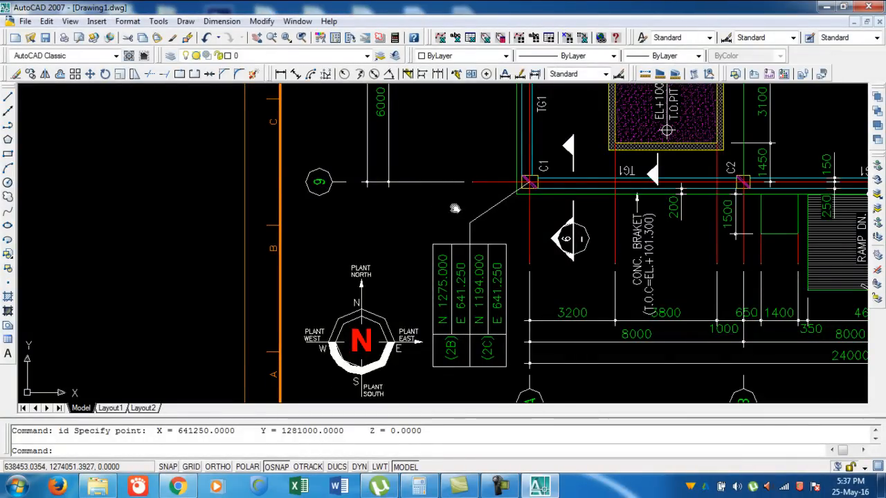
Regenerate the drawing so the circles around the grid labels and north symbol display smoothly.
{"action": "scroll", "coordinate": [454, 300], "scroll_direction": "down", "scroll_amount": 4}
{"action": "scroll", "coordinate": [450, 296], "scroll_direction": "up", "scroll_amount": 5}
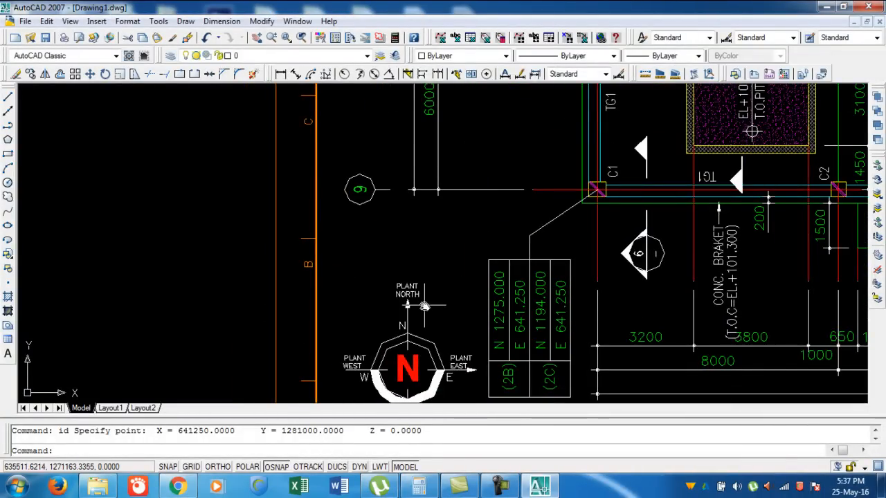
{"action": "type", "text": "re"}
{"action": "key", "text": "Return"}
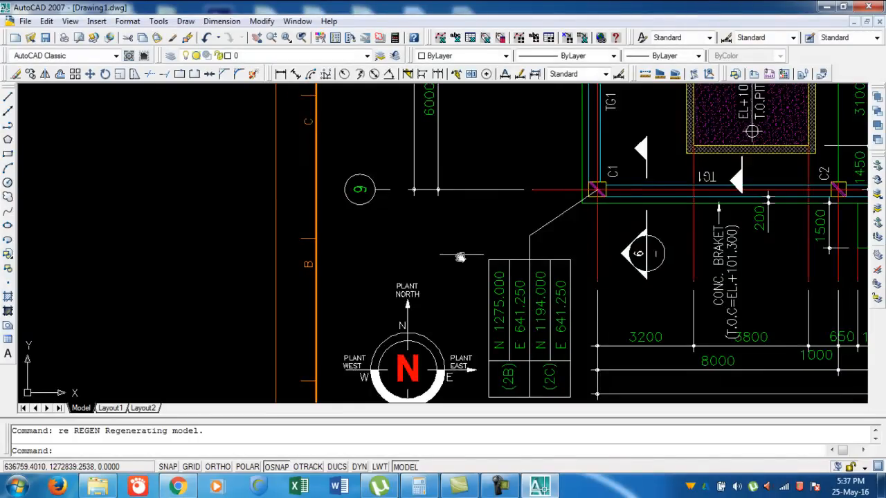
Identify the coordinates of the grid line intersection B-9 at the centre of column C2.
{"action": "scroll", "coordinate": [456, 259], "scroll_direction": "down", "scroll_amount": 2}
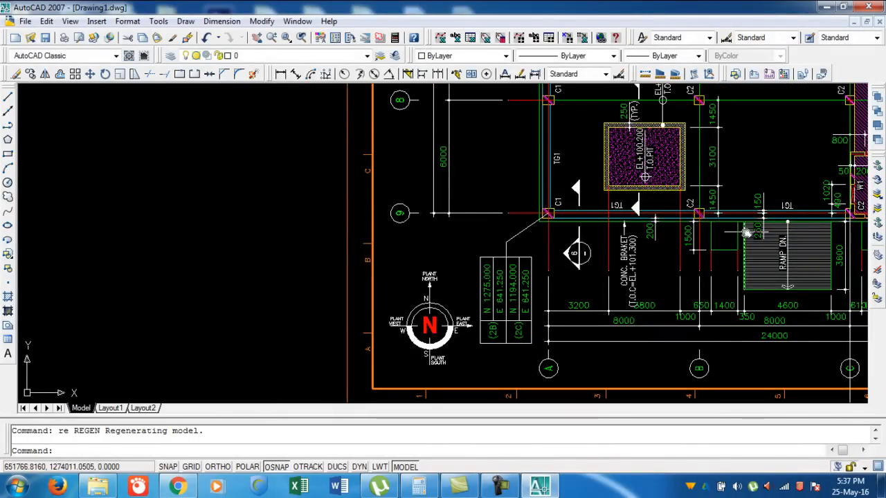
{"action": "scroll", "coordinate": [710, 217], "scroll_direction": "up", "scroll_amount": 5}
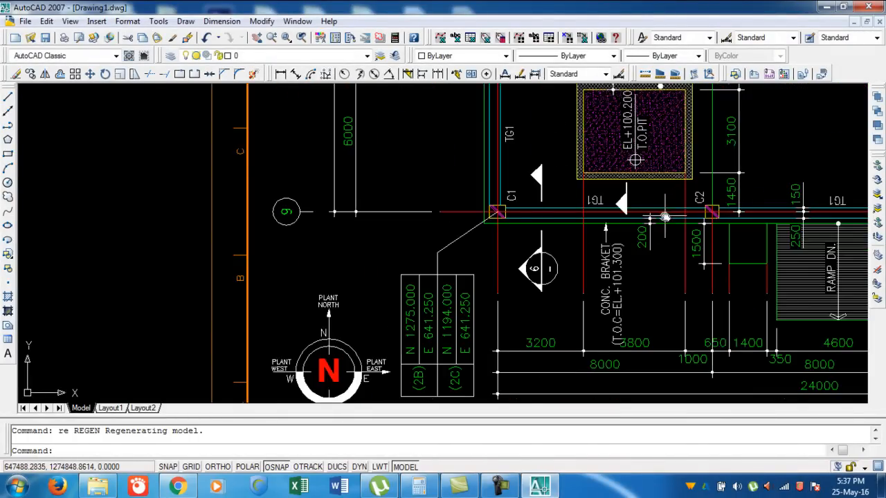
{"action": "type", "text": "i"}
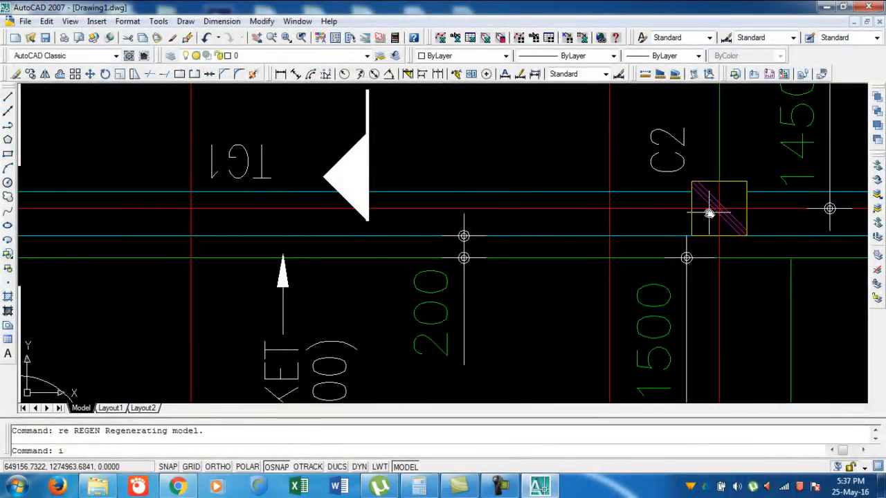
{"action": "type", "text": "d"}
{"action": "key", "text": "Return"}
{"action": "scroll", "coordinate": [713, 220], "scroll_direction": "up", "scroll_amount": 5}
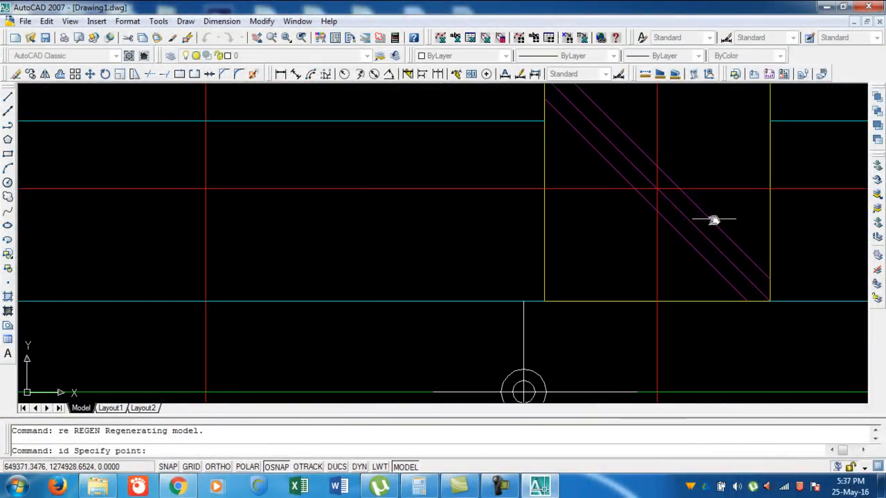
{"action": "left_click", "coordinate": [657, 191]}
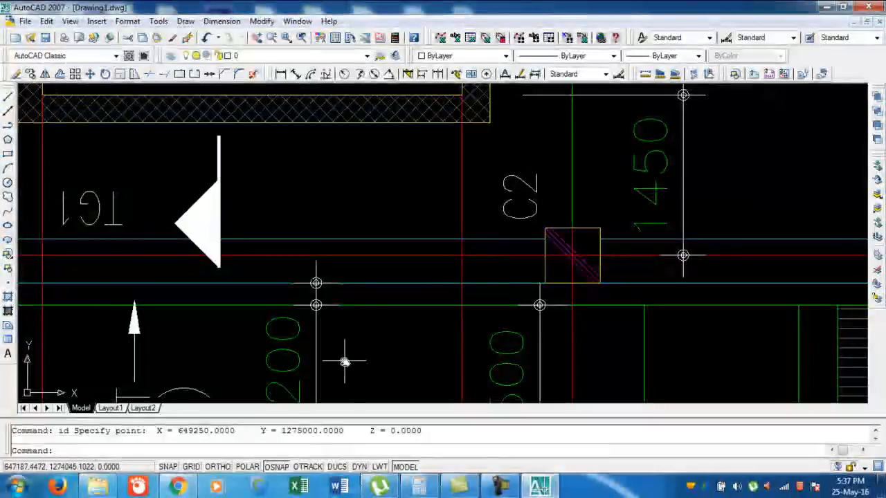
Check the dimension between grid lines A and B and the north and east values in the 2B/2C coordinate table.
{"action": "scroll", "coordinate": [352, 363], "scroll_direction": "down", "scroll_amount": 5}
{"action": "middle_click_drag", "start_coordinate": [352, 364], "coordinate": [406, 239]}
{"action": "scroll", "coordinate": [205, 235], "scroll_direction": "up", "scroll_amount": 2}
{"action": "middle_click_drag", "start_coordinate": [173, 328], "coordinate": [230, 243]}
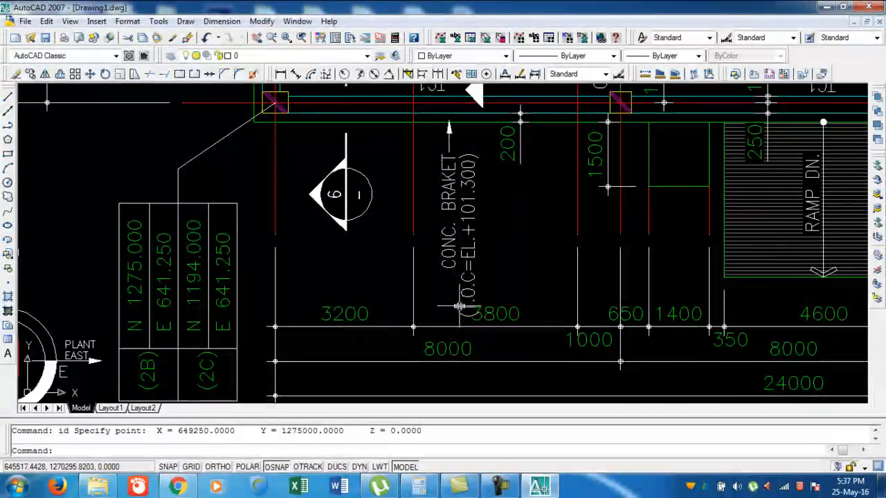
{"action": "scroll", "coordinate": [473, 320], "scroll_direction": "down", "scroll_amount": 7}
{"action": "scroll", "coordinate": [398, 266], "scroll_direction": "down", "scroll_amount": 7}
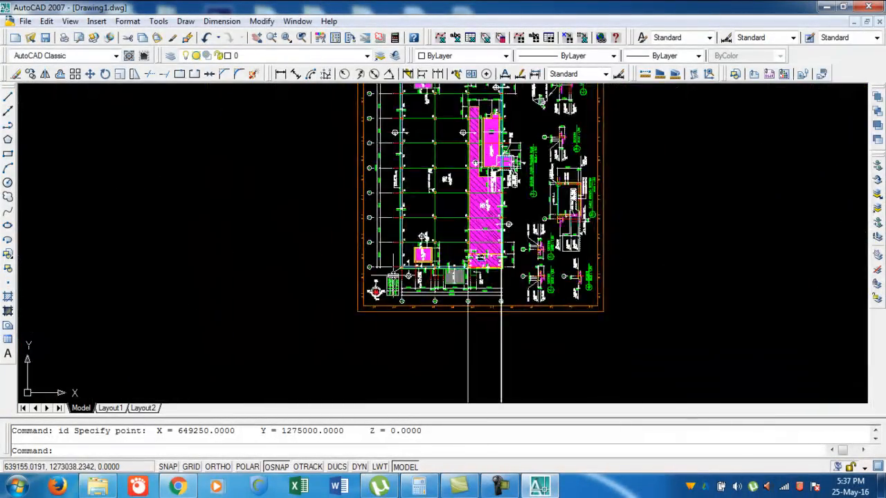
{"action": "scroll", "coordinate": [382, 244], "scroll_direction": "up", "scroll_amount": 10}
{"action": "scroll", "coordinate": [382, 244], "scroll_direction": "up", "scroll_amount": 4}
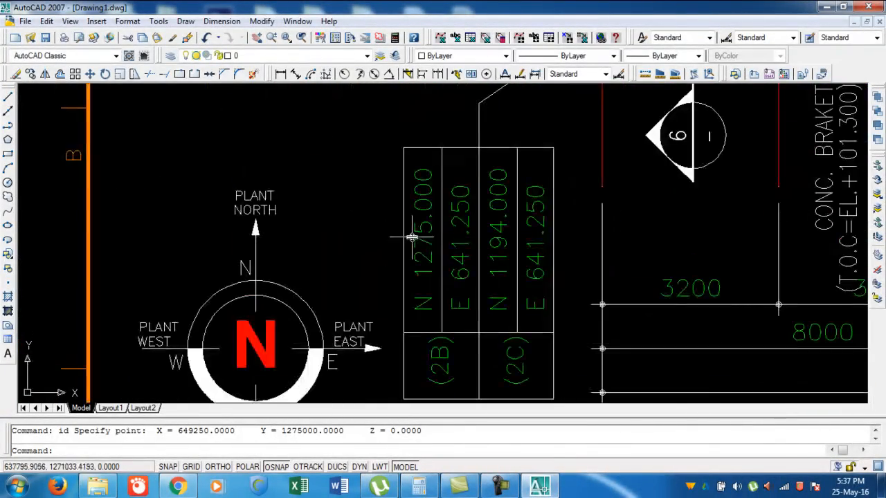
{"action": "scroll", "coordinate": [441, 251], "scroll_direction": "down", "scroll_amount": 6}
{"action": "scroll", "coordinate": [440, 252], "scroll_direction": "down", "scroll_amount": 8}
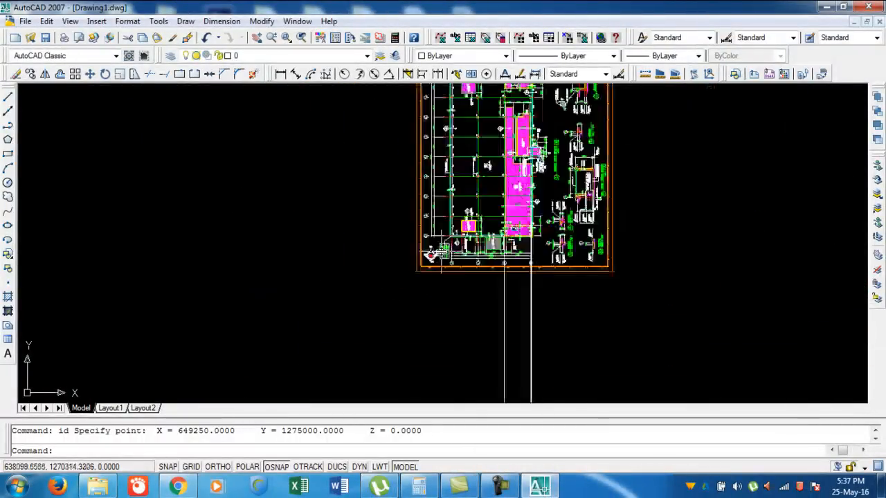
Scale down the whole sheet together with its long vertical lines, using 0,0 as the base point.
{"action": "scroll", "coordinate": [487, 177], "scroll_direction": "up", "scroll_amount": 4}
{"action": "scroll", "coordinate": [487, 178], "scroll_direction": "down", "scroll_amount": 8}
{"action": "scroll", "coordinate": [488, 180], "scroll_direction": "up", "scroll_amount": 3}
{"action": "scroll", "coordinate": [488, 179], "scroll_direction": "up", "scroll_amount": 4}
{"action": "scroll", "coordinate": [488, 179], "scroll_direction": "down", "scroll_amount": 6}
{"action": "left_click", "coordinate": [609, 306]}
{"action": "left_click", "coordinate": [600, 298]}
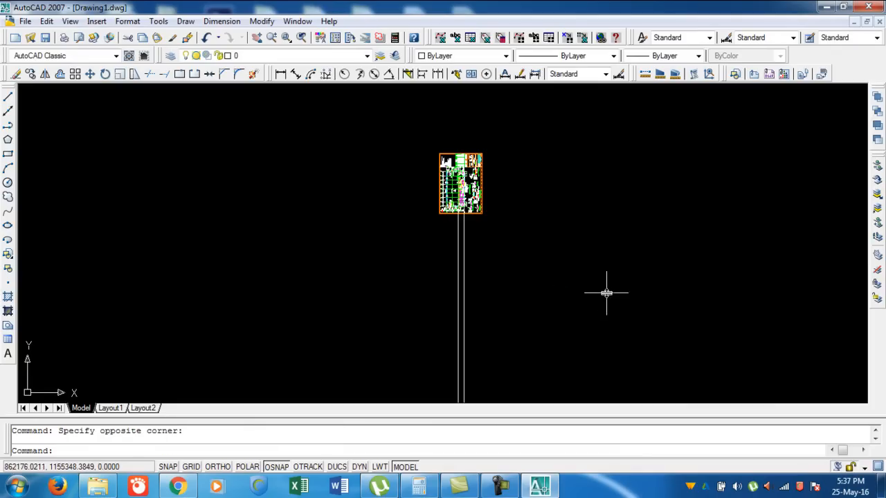
{"action": "type", "text": "sc"}
{"action": "key", "text": "Return"}
{"action": "left_click", "coordinate": [626, 305]}
{"action": "left_click", "coordinate": [363, 122]}
{"action": "key", "text": "Return"}
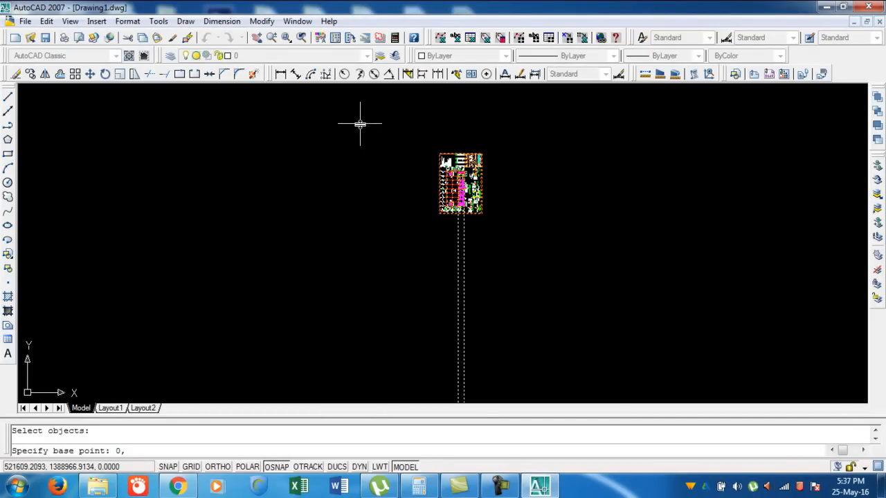
{"action": "key", "text": "Return"}
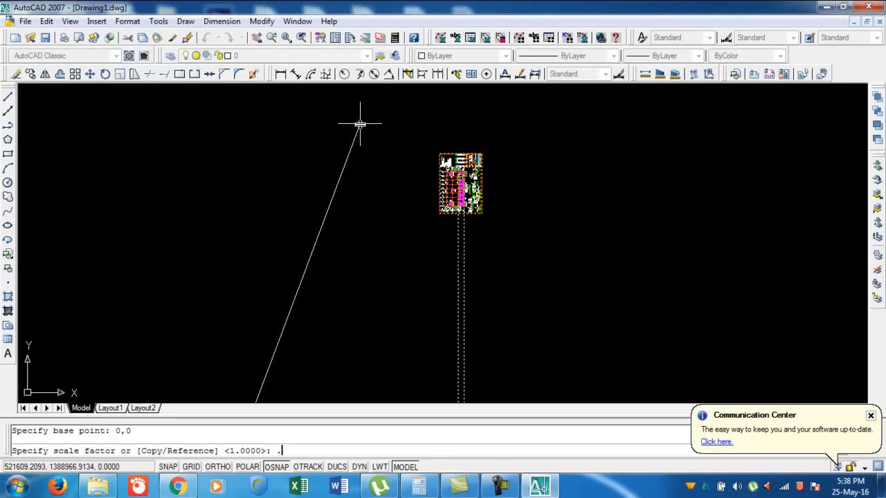
{"action": "key", "text": "Return"}
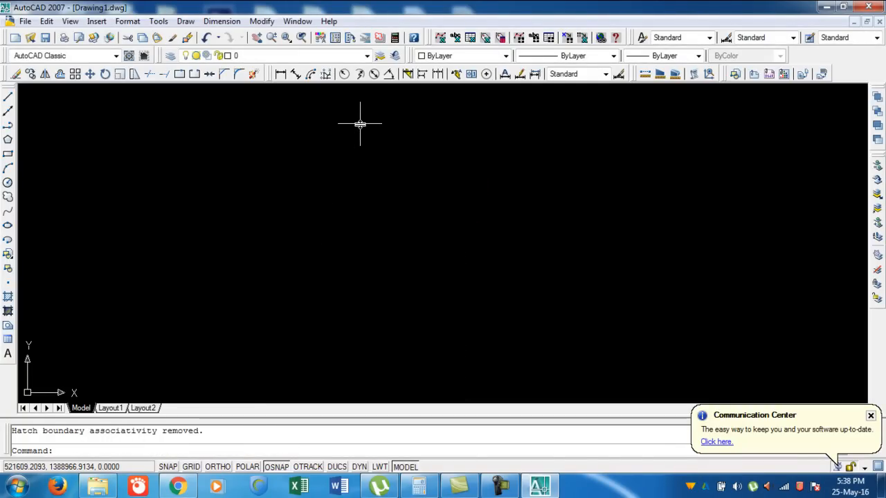
Zoom to the drawing extents and inspect the overlapping dimension text and marks on the scaled plan.
{"action": "type", "text": "z"}
{"action": "key", "text": "Return"}
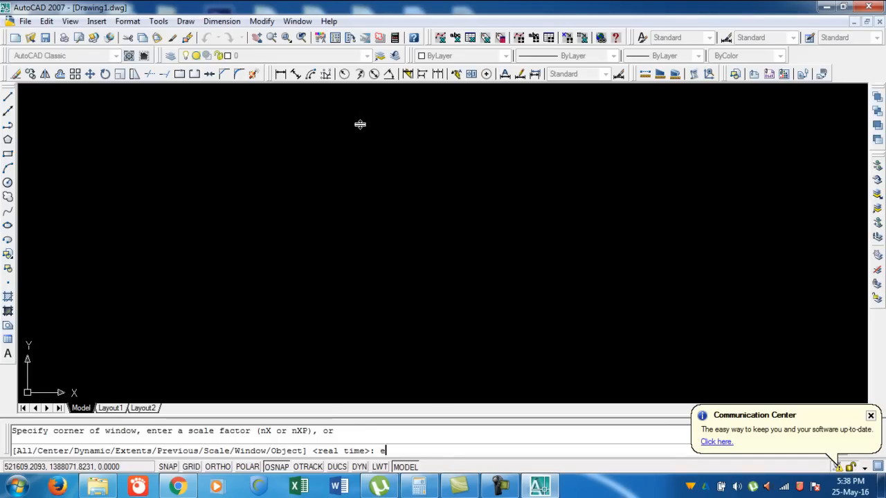
{"action": "key", "text": "Return"}
{"action": "scroll", "coordinate": [443, 398], "scroll_direction": "up", "scroll_amount": 6}
{"action": "middle_click_drag", "start_coordinate": [505, 396], "coordinate": [437, 223]}
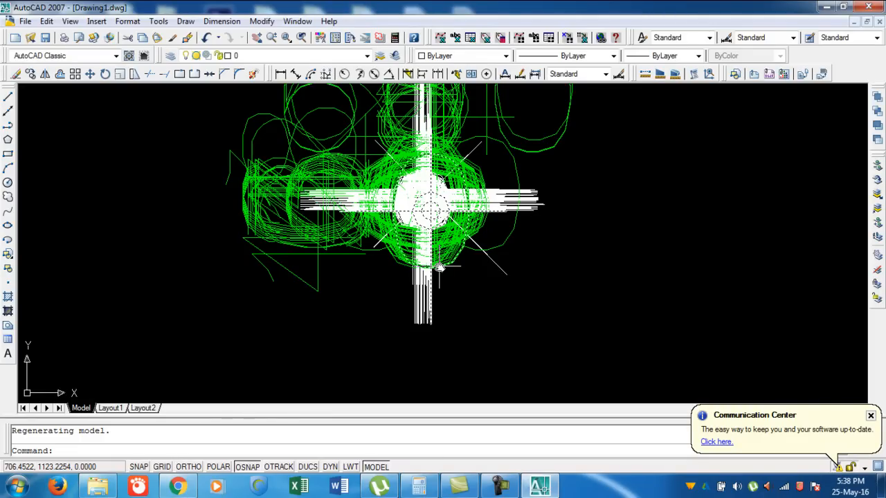
{"action": "scroll", "coordinate": [439, 268], "scroll_direction": "up", "scroll_amount": 8}
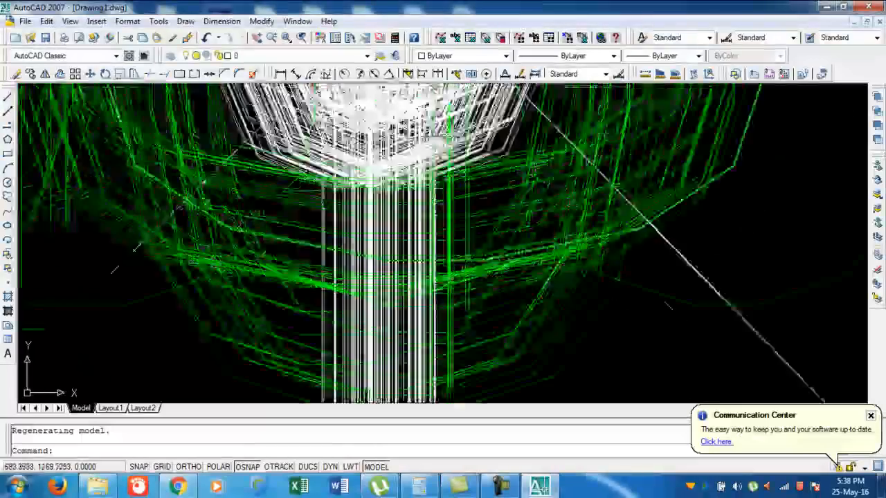
{"action": "scroll", "coordinate": [438, 204], "scroll_direction": "down", "scroll_amount": 8}
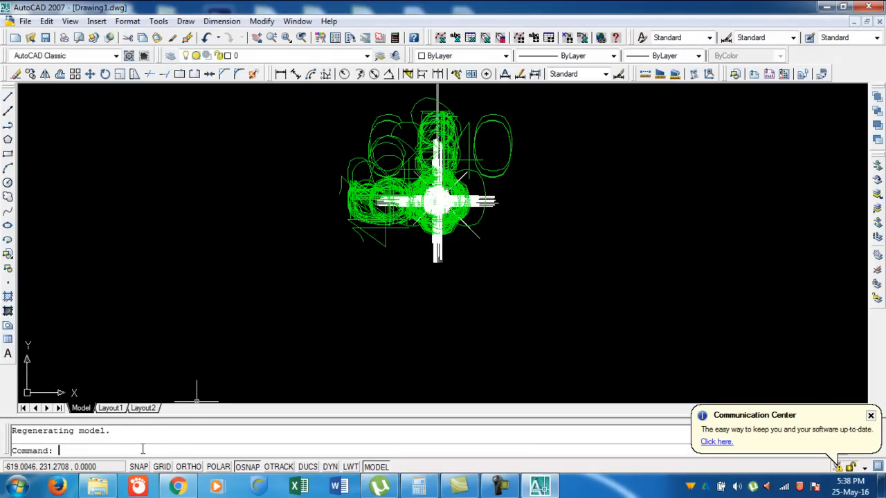
Set the Standard dimension style's linear precision to 0.00 and make Standard the current style.
{"action": "type", "text": "d"}
{"action": "key", "text": "Return"}
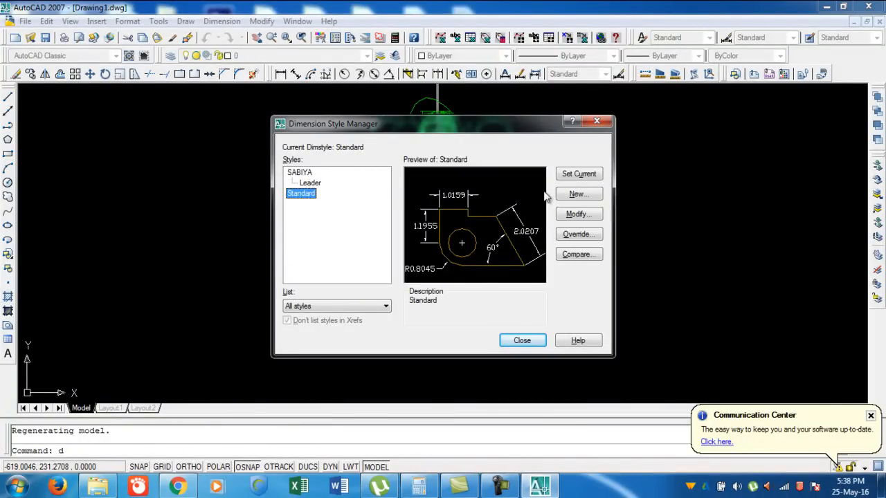
{"action": "left_click", "coordinate": [578, 215]}
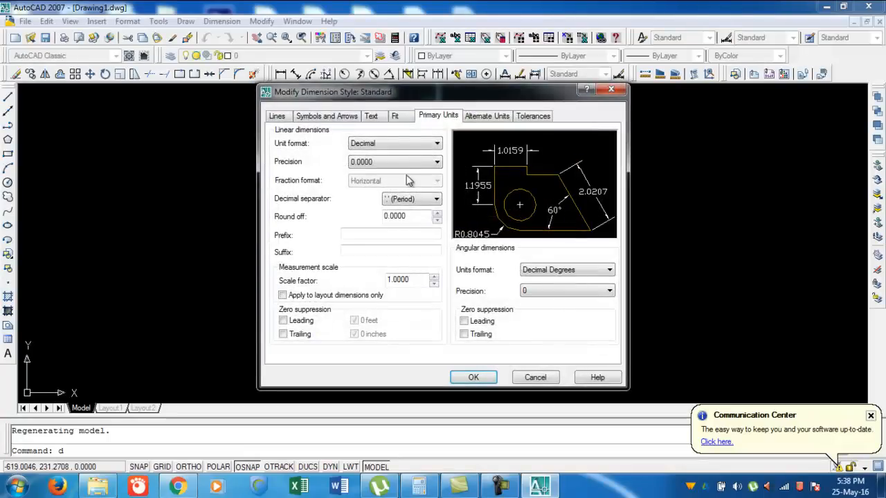
{"action": "left_click", "coordinate": [405, 162]}
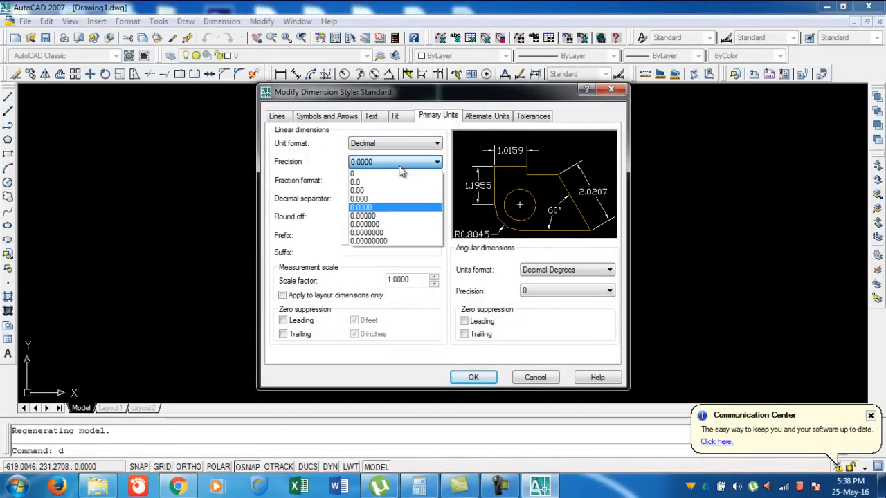
{"action": "left_click", "coordinate": [385, 191]}
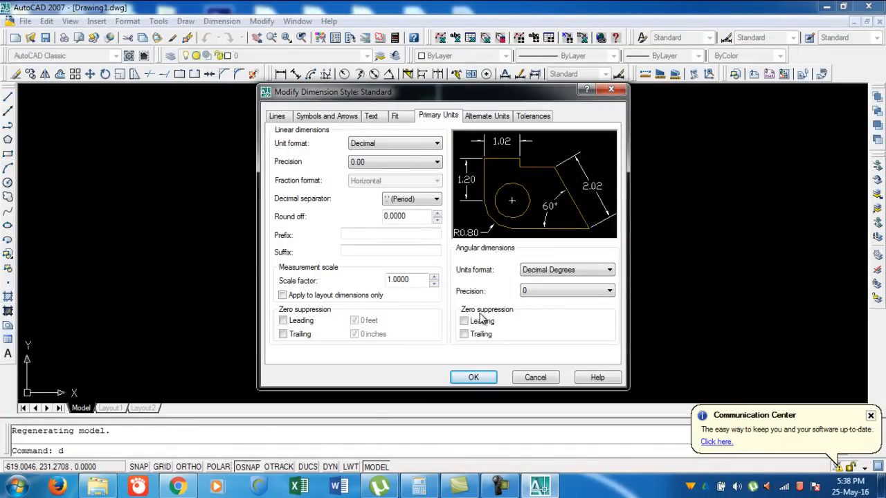
{"action": "left_click", "coordinate": [473, 377]}
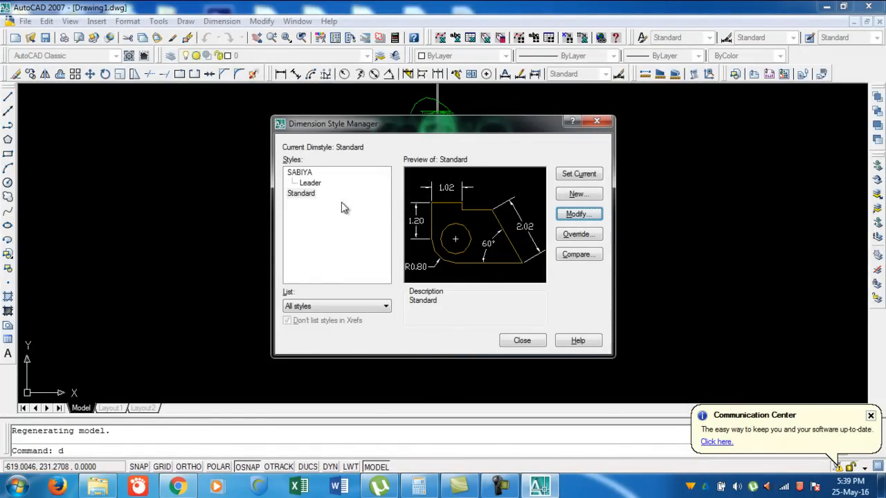
{"action": "left_click", "coordinate": [296, 194]}
{"action": "left_click", "coordinate": [579, 175]}
{"action": "left_click", "coordinate": [522, 341]}
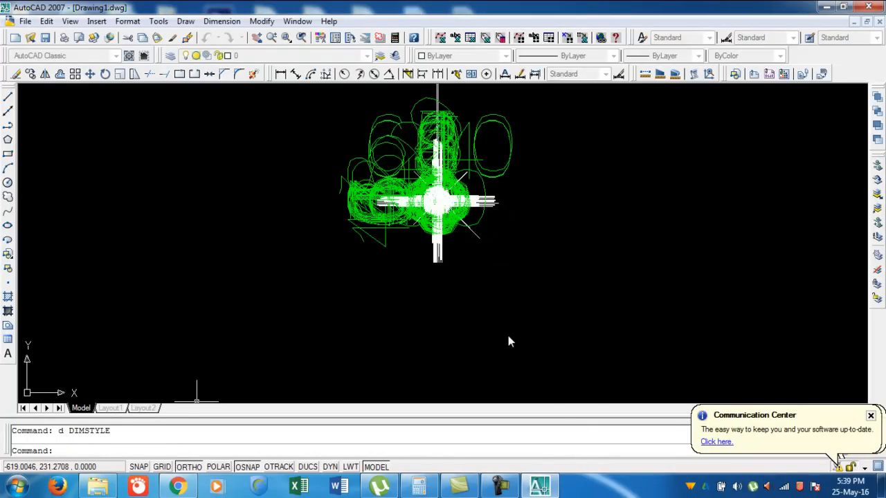
Update all the dimensions on the scaled plan to the current Standard dimension style, selecting the entire sheet.
{"action": "left_click", "coordinate": [220, 21]}
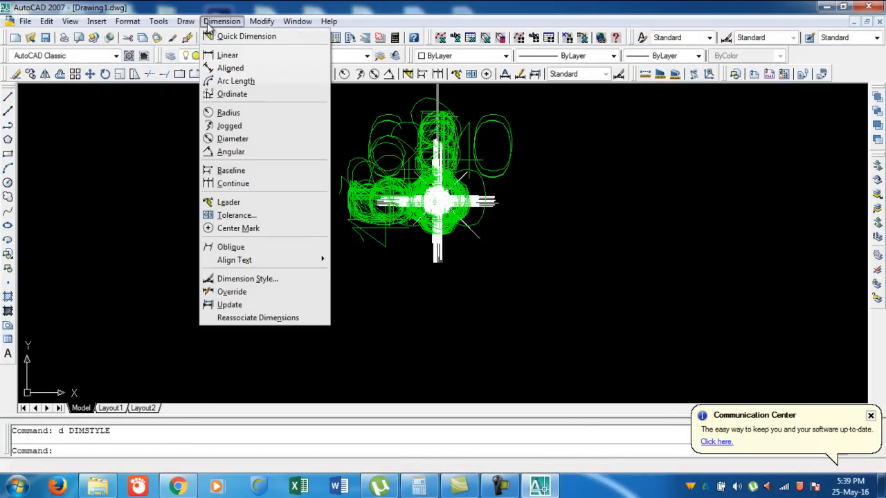
{"action": "left_click", "coordinate": [247, 305]}
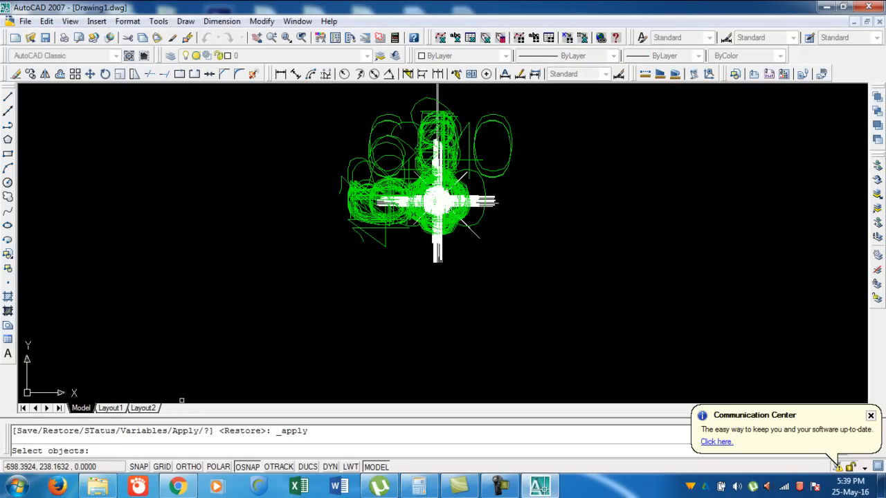
{"action": "left_click", "coordinate": [504, 489]}
{"action": "left_click", "coordinate": [503, 489]}
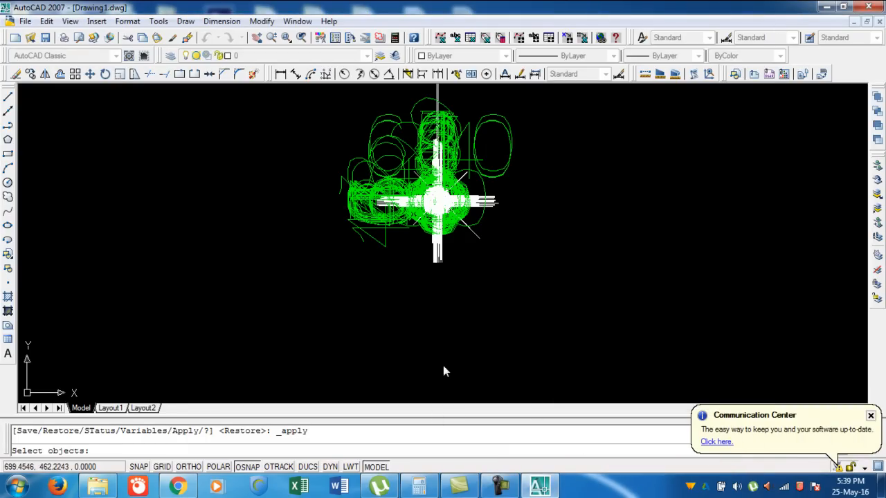
{"action": "scroll", "coordinate": [442, 207], "scroll_direction": "down", "scroll_amount": 3}
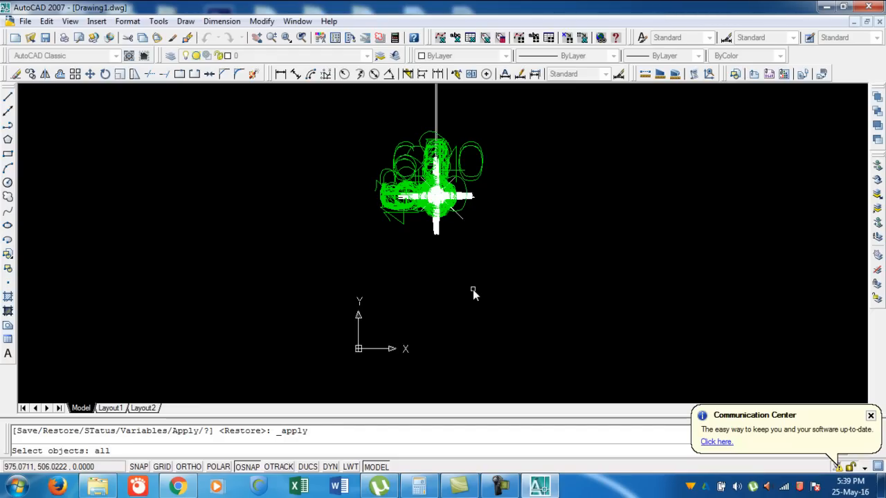
{"action": "key", "text": "BackSpace"}
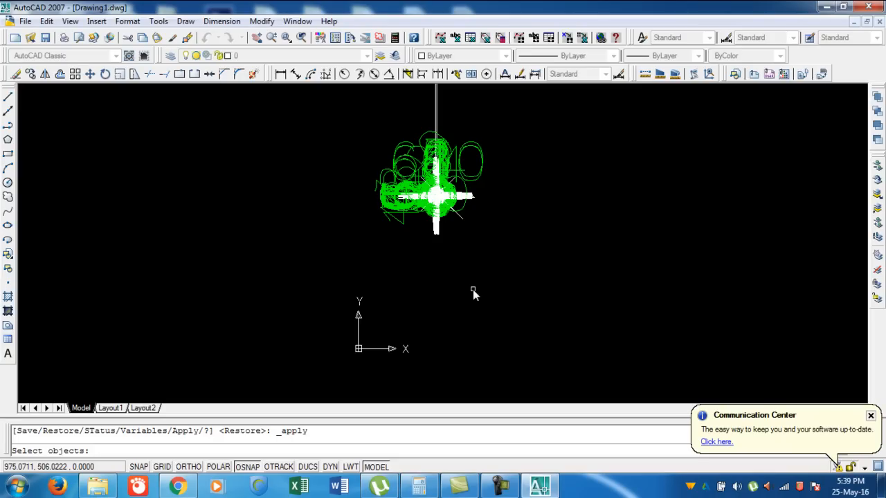
{"action": "scroll", "coordinate": [505, 311], "scroll_direction": "down", "scroll_amount": 2}
{"action": "left_click", "coordinate": [539, 337]}
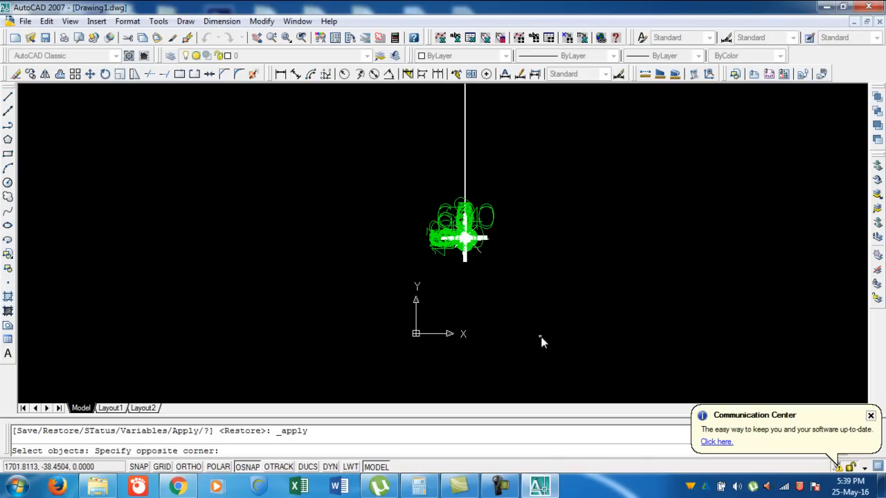
{"action": "left_click", "coordinate": [360, 153]}
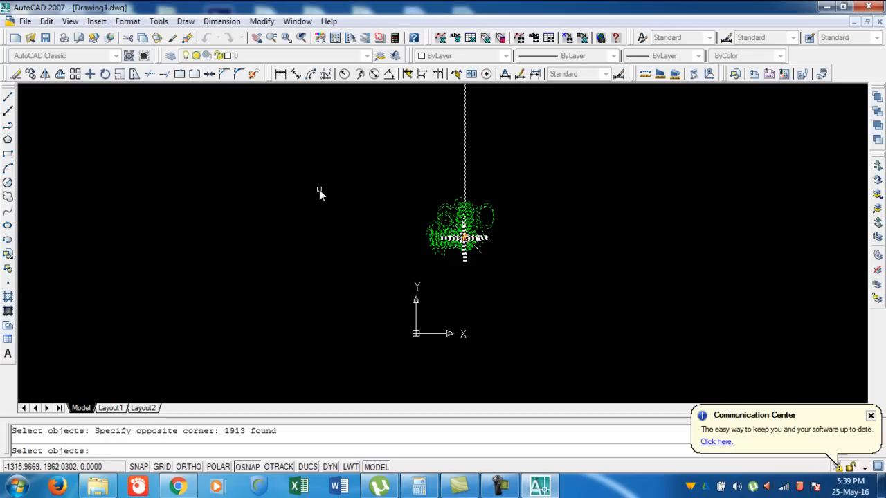
{"action": "key", "text": "Return"}
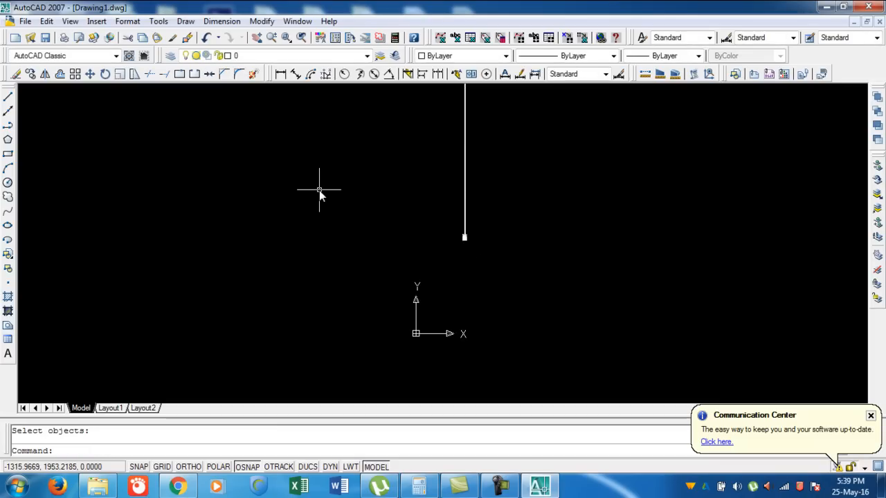
Inspect the updated dimensions between the numbered grid lines and around the coordinate table and north symbol.
{"action": "scroll", "coordinate": [462, 238], "scroll_direction": "up", "scroll_amount": 1}
{"action": "scroll", "coordinate": [461, 239], "scroll_direction": "up", "scroll_amount": 8}
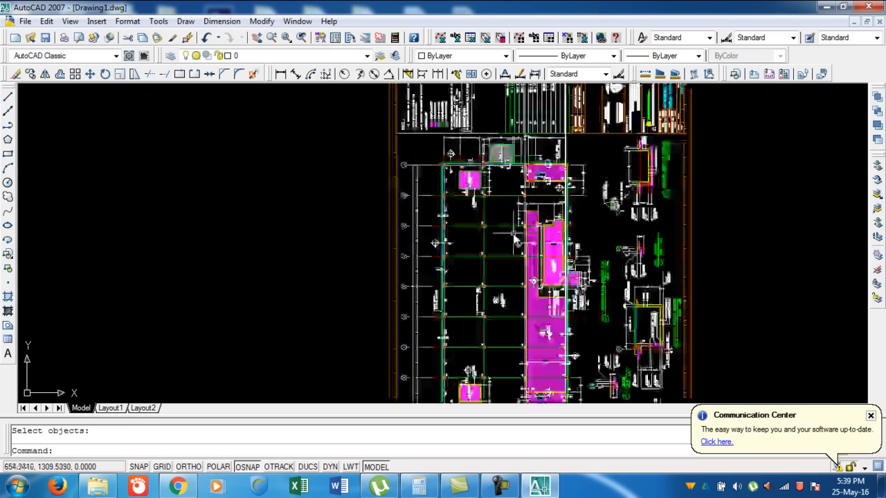
{"action": "scroll", "coordinate": [330, 227], "scroll_direction": "up", "scroll_amount": 3}
{"action": "middle_click_drag", "start_coordinate": [208, 307], "coordinate": [253, 178]}
{"action": "scroll", "coordinate": [233, 182], "scroll_direction": "down", "scroll_amount": 3}
{"action": "scroll", "coordinate": [214, 169], "scroll_direction": "up", "scroll_amount": 7}
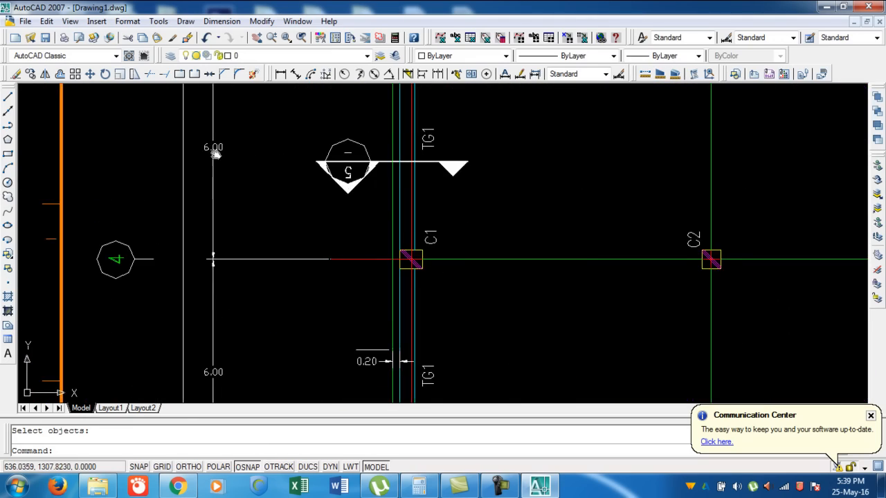
{"action": "scroll", "coordinate": [228, 154], "scroll_direction": "down", "scroll_amount": 5}
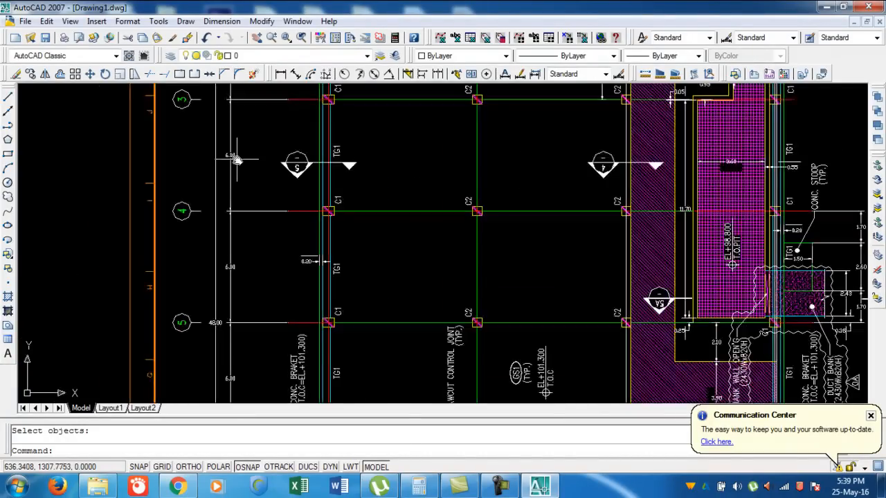
{"action": "scroll", "coordinate": [330, 184], "scroll_direction": "down", "scroll_amount": 5}
{"action": "scroll", "coordinate": [280, 232], "scroll_direction": "up", "scroll_amount": 5}
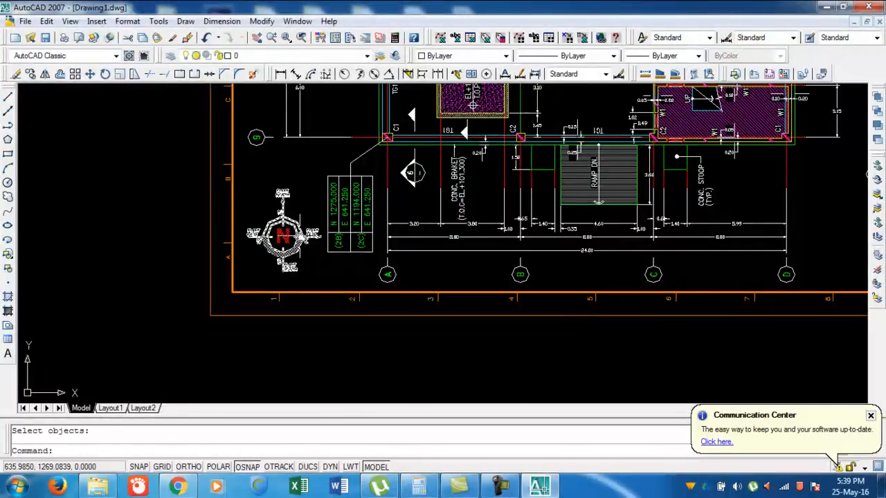
Regenerate the drawing and examine the leader linking the coordinate table to column C1 at grid lines A and 9.
{"action": "type", "text": "re"}
{"action": "key", "text": "Return"}
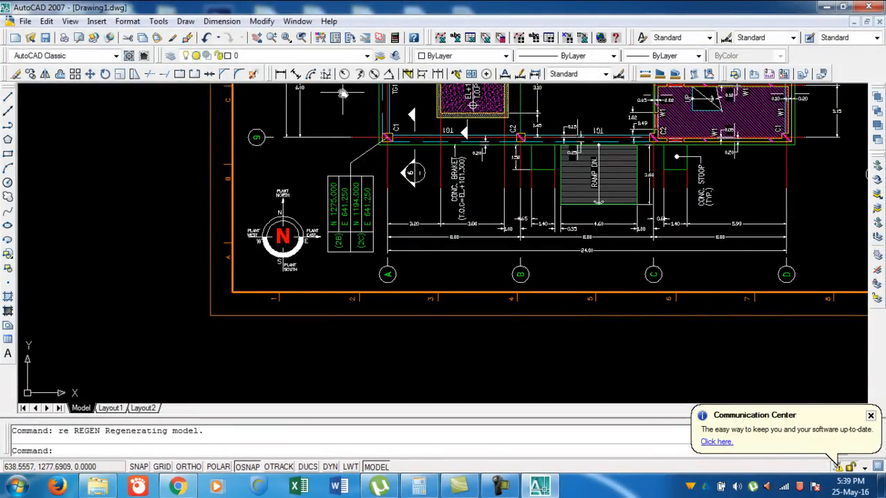
{"action": "middle_click_drag", "start_coordinate": [350, 142], "coordinate": [309, 264]}
{"action": "scroll", "coordinate": [339, 261], "scroll_direction": "up", "scroll_amount": 2}
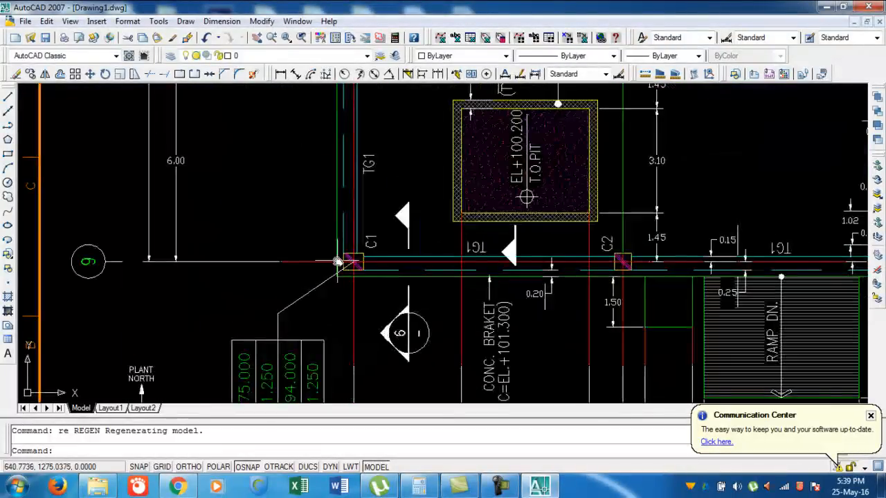
{"action": "scroll", "coordinate": [332, 266], "scroll_direction": "down", "scroll_amount": 3}
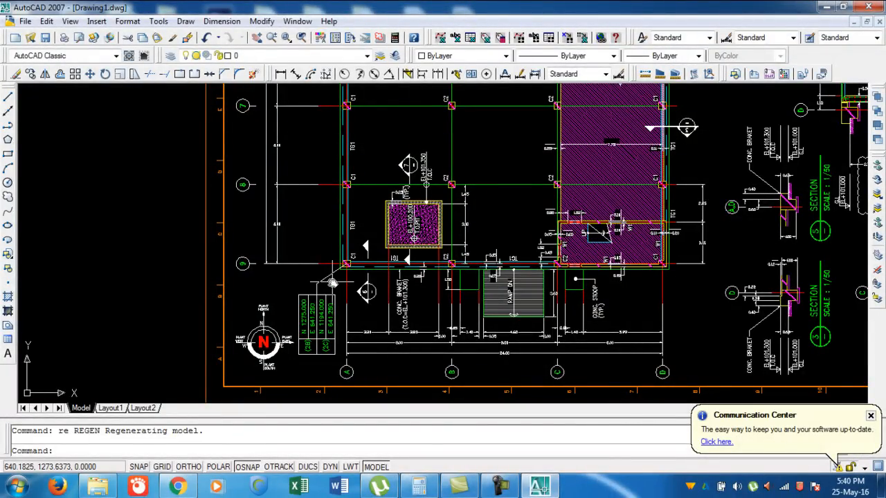
{"action": "scroll", "coordinate": [332, 281], "scroll_direction": "up", "scroll_amount": 3}
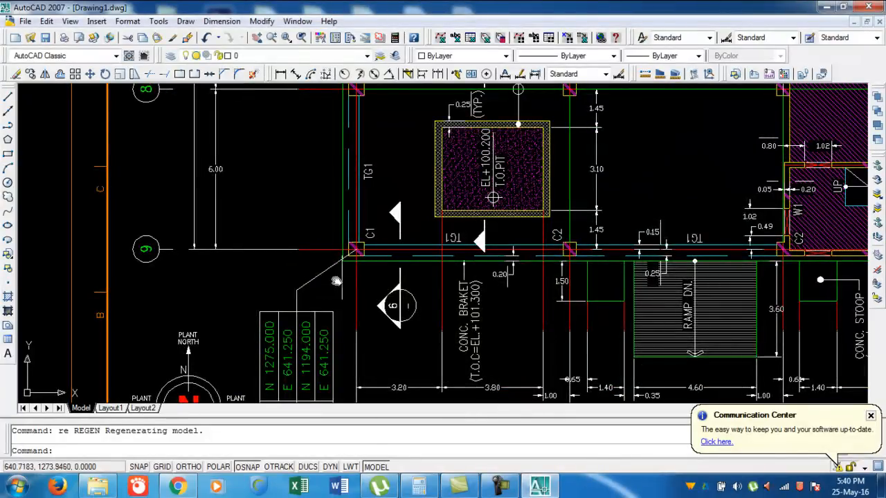
Label the coordinates of the grid A/9 intersection with the idd command, placing the label just above the 2B/2C table, and compare them.
{"action": "scroll", "coordinate": [348, 249], "scroll_direction": "up", "scroll_amount": 6}
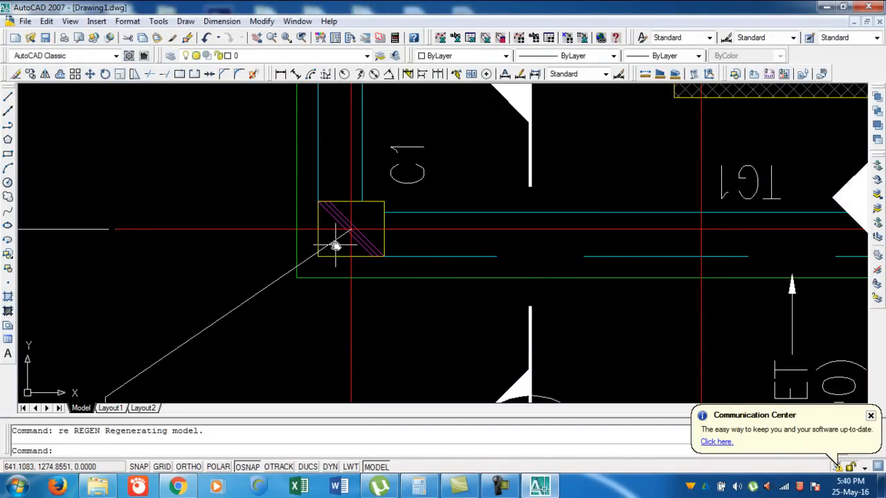
{"action": "type", "text": "dd"}
{"action": "key", "text": "Return"}
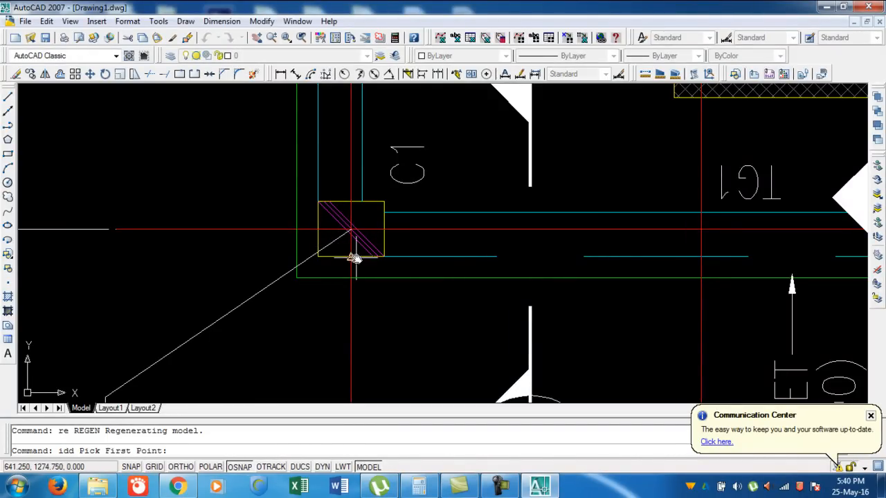
{"action": "middle_click_drag", "start_coordinate": [282, 294], "coordinate": [366, 168]}
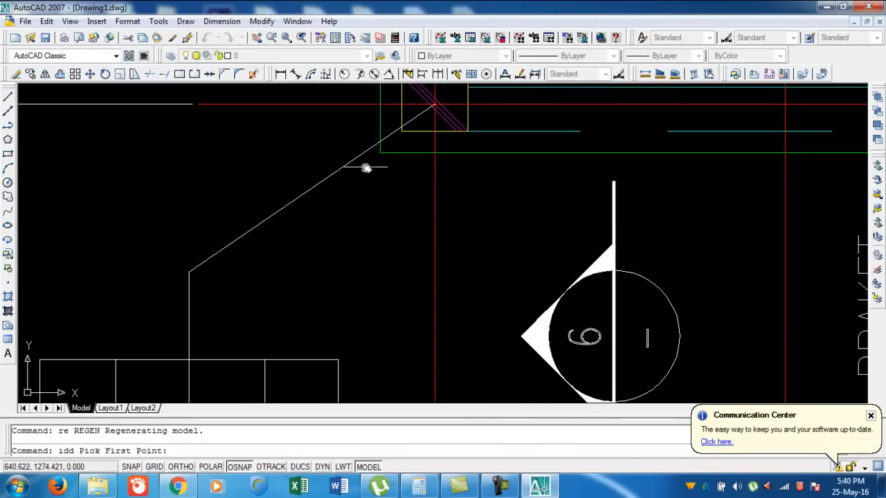
{"action": "scroll", "coordinate": [364, 231], "scroll_direction": "down", "scroll_amount": 2}
{"action": "scroll", "coordinate": [410, 150], "scroll_direction": "up", "scroll_amount": 3}
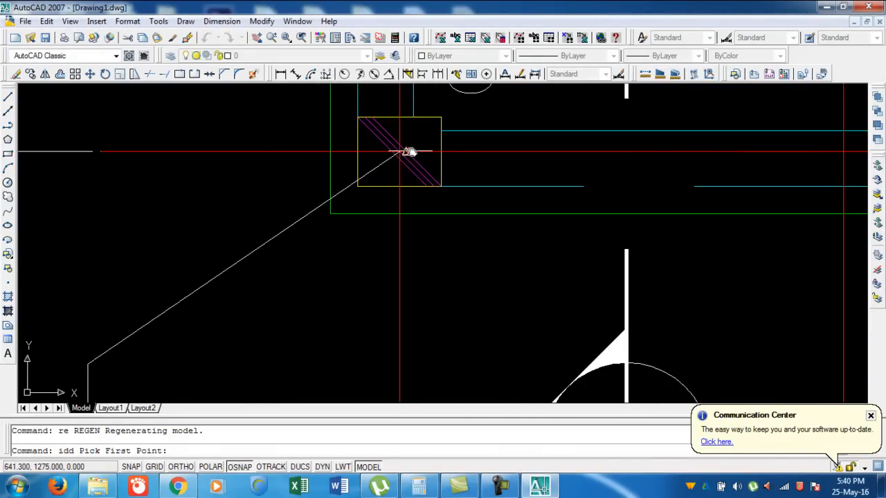
{"action": "scroll", "coordinate": [410, 151], "scroll_direction": "up", "scroll_amount": 2}
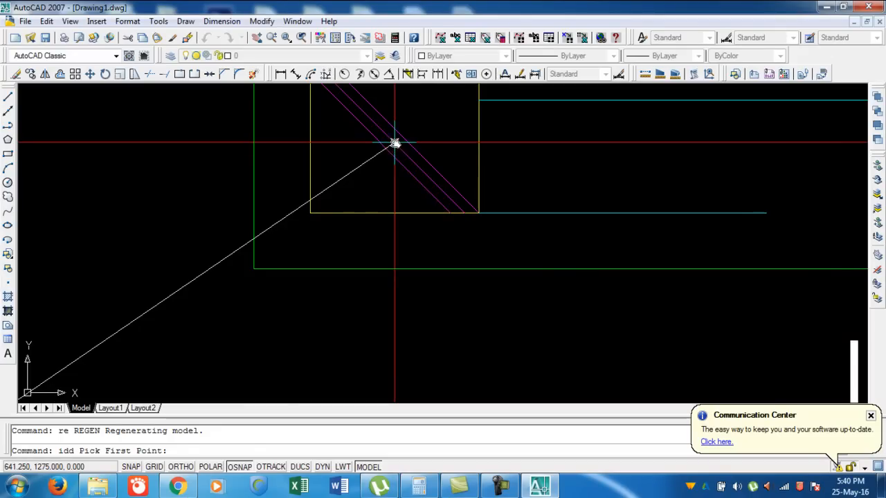
{"action": "left_click", "coordinate": [395, 143]}
{"action": "scroll", "coordinate": [413, 126], "scroll_direction": "down", "scroll_amount": 3}
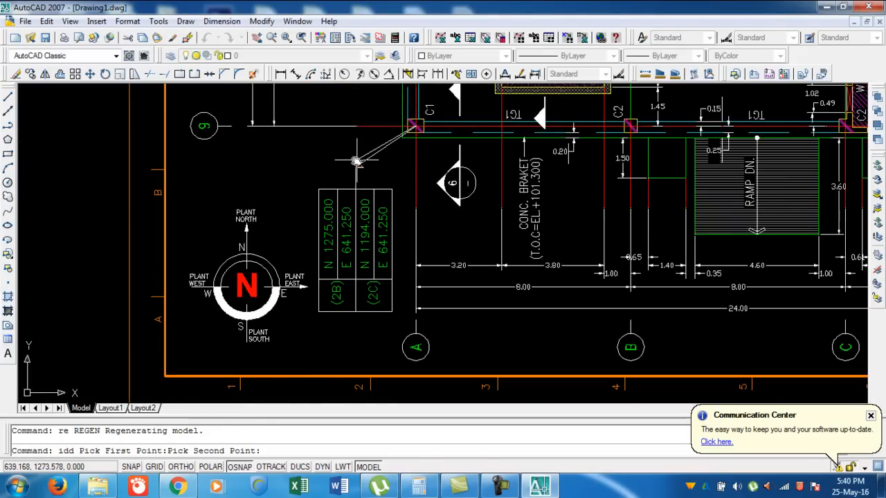
{"action": "left_click", "coordinate": [357, 161]}
{"action": "scroll", "coordinate": [353, 170], "scroll_direction": "up", "scroll_amount": 5}
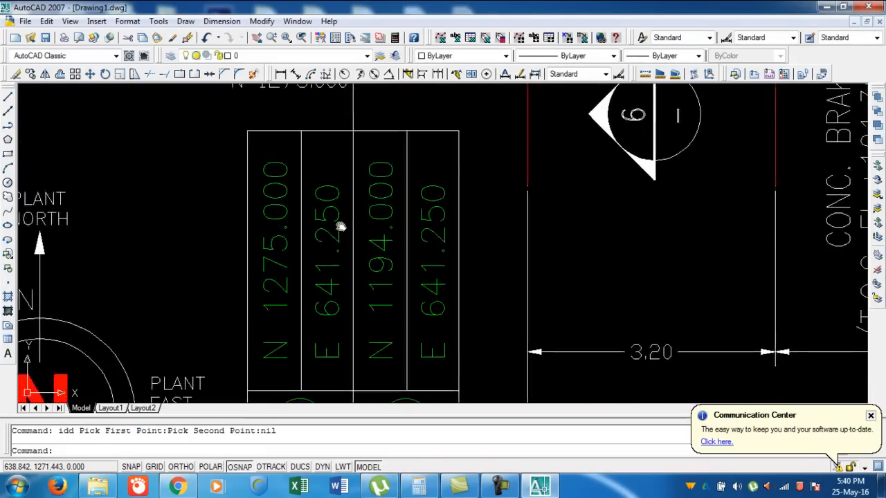
{"action": "scroll", "coordinate": [340, 226], "scroll_direction": "down", "scroll_amount": 2}
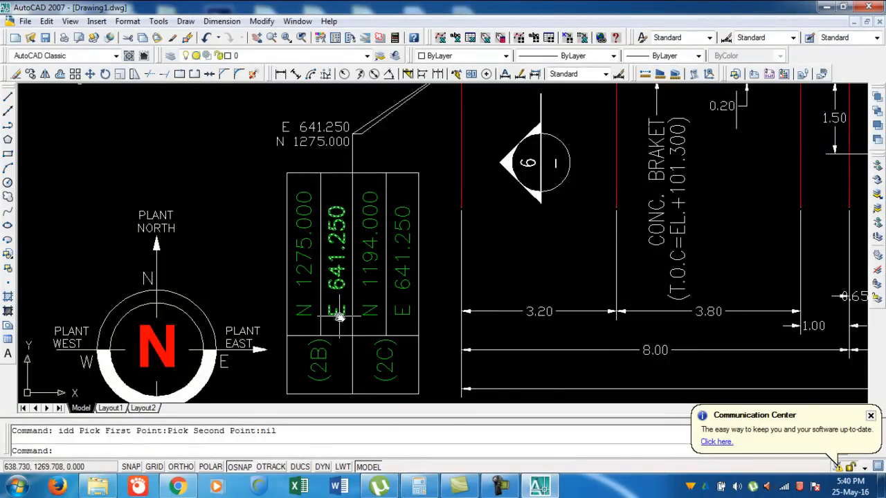
Label the coordinates of the grid A/8 intersection with idd, placing the text above the A/9 coordinate label.
{"action": "scroll", "coordinate": [339, 304], "scroll_direction": "down", "scroll_amount": 5}
{"action": "scroll", "coordinate": [369, 189], "scroll_direction": "up", "scroll_amount": 4}
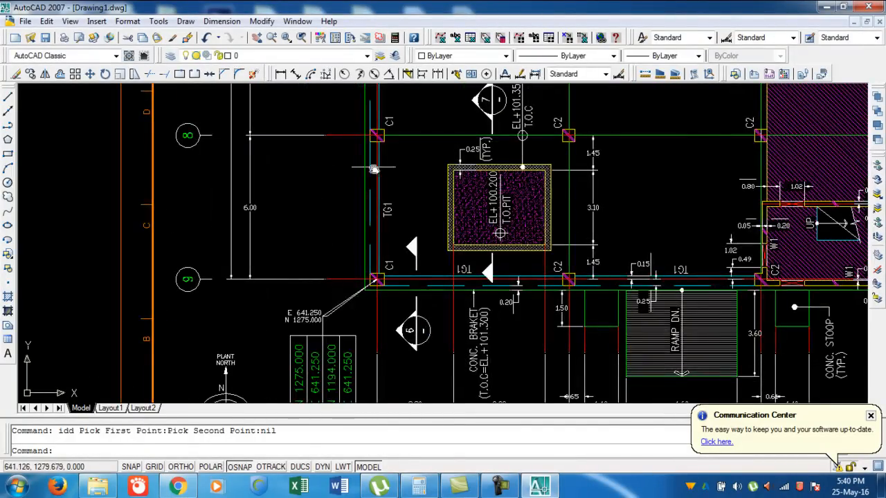
{"action": "scroll", "coordinate": [374, 137], "scroll_direction": "up", "scroll_amount": 2}
{"action": "scroll", "coordinate": [376, 138], "scroll_direction": "down", "scroll_amount": 4}
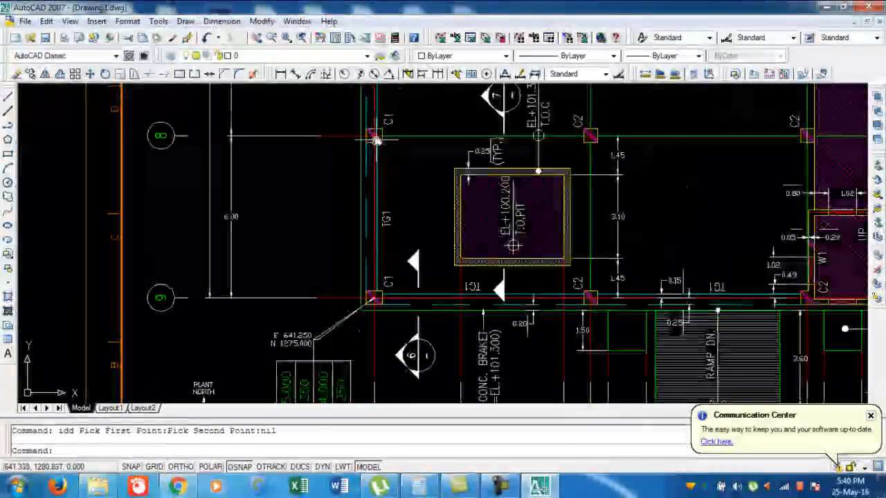
{"action": "type", "text": "idd"}
{"action": "key", "text": "Return"}
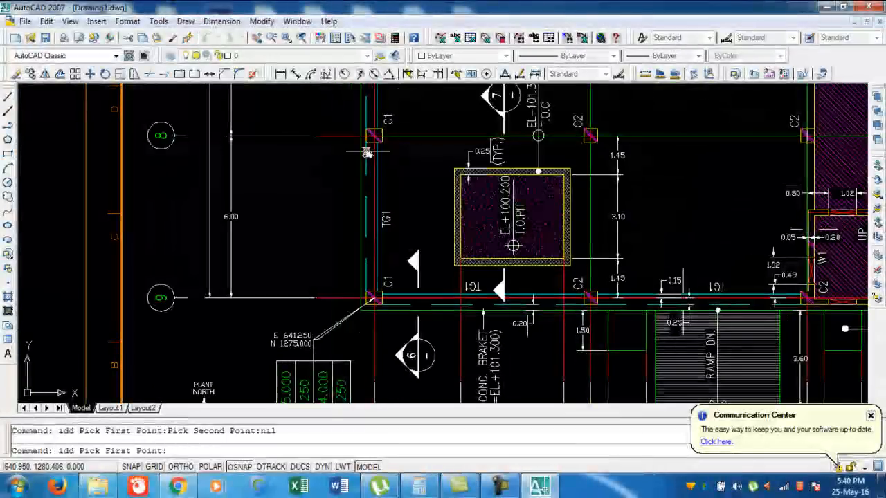
{"action": "scroll", "coordinate": [364, 156], "scroll_direction": "up", "scroll_amount": 5}
{"action": "left_click", "coordinate": [318, 153]}
{"action": "scroll", "coordinate": [338, 219], "scroll_direction": "down", "scroll_amount": 5}
{"action": "scroll", "coordinate": [338, 219], "scroll_direction": "up", "scroll_amount": 5}
{"action": "left_click", "coordinate": [341, 148]}
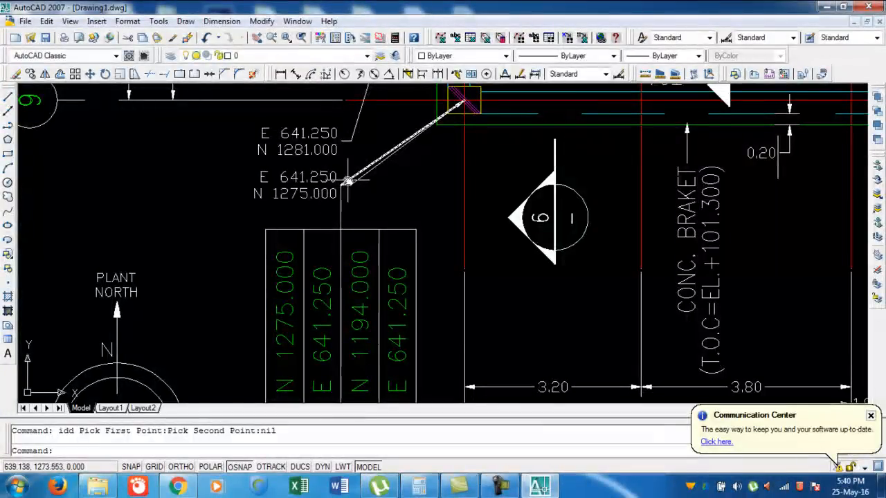
Compare the A/8 and A/9 coordinate labels with the spacing between grid lines 8 and 9, and check the A to B spacing.
{"action": "scroll", "coordinate": [321, 304], "scroll_direction": "down", "scroll_amount": 3}
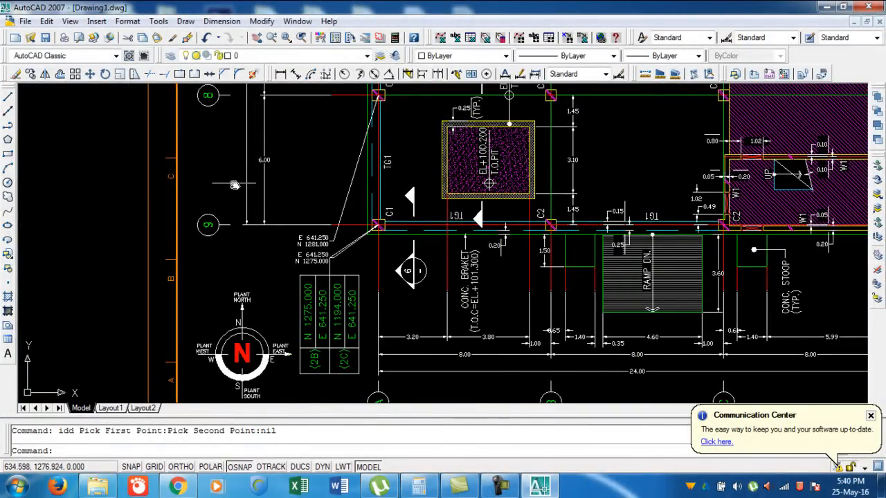
{"action": "scroll", "coordinate": [320, 279], "scroll_direction": "up", "scroll_amount": 5}
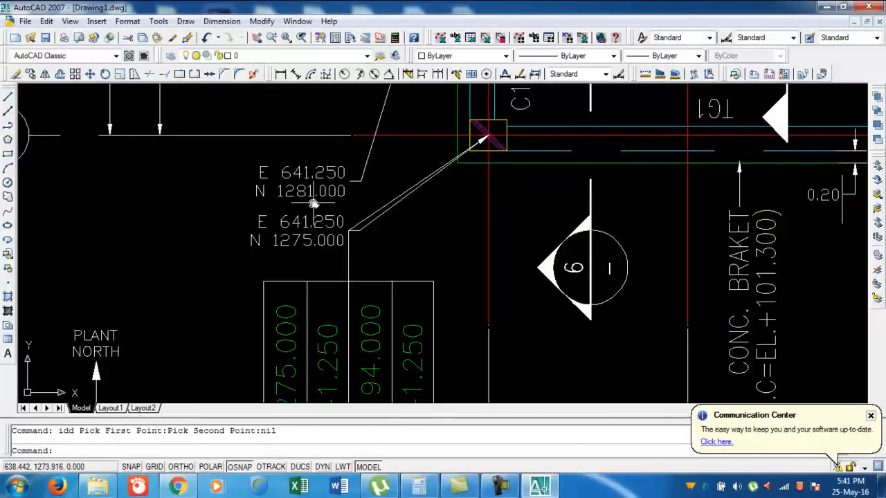
{"action": "scroll", "coordinate": [315, 198], "scroll_direction": "down", "scroll_amount": 4}
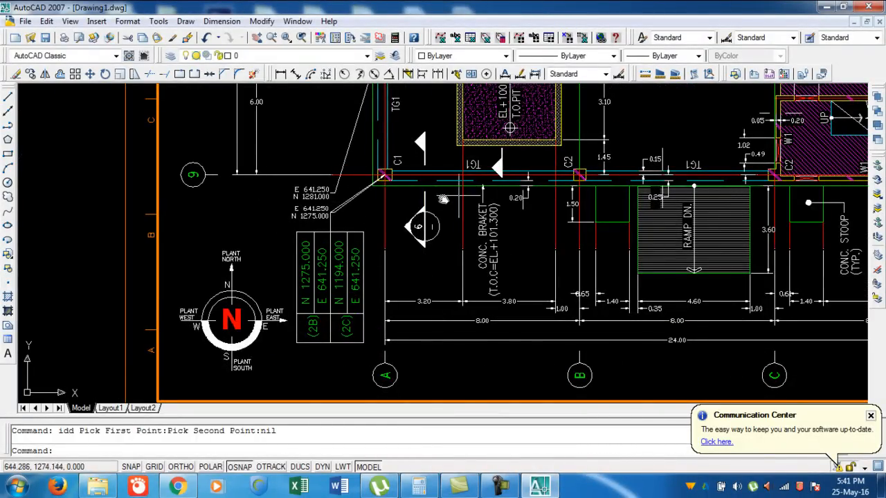
{"action": "scroll", "coordinate": [313, 193], "scroll_direction": "up", "scroll_amount": 3}
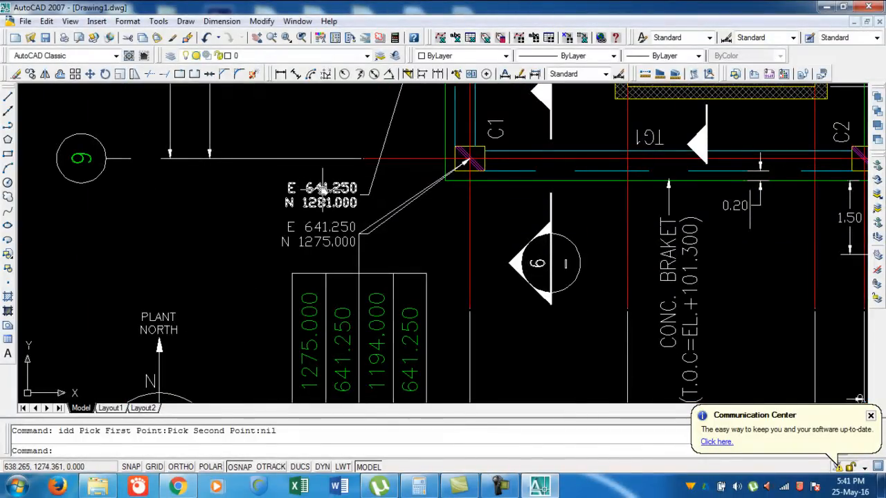
{"action": "mouse_move", "coordinate": [366, 346]}
{"action": "middle_mouse_down"}
{"action": "mouse_move", "coordinate": [365, 277]}
{"action": "mouse_move", "coordinate": [365, 285]}
{"action": "mouse_move", "coordinate": [237, 325]}
{"action": "mouse_move", "coordinate": [224, 252]}
{"action": "middle_mouse_up"}
{"action": "scroll", "coordinate": [518, 293], "scroll_direction": "down", "scroll_amount": 2}
{"action": "scroll", "coordinate": [529, 168], "scroll_direction": "down", "scroll_amount": 3}
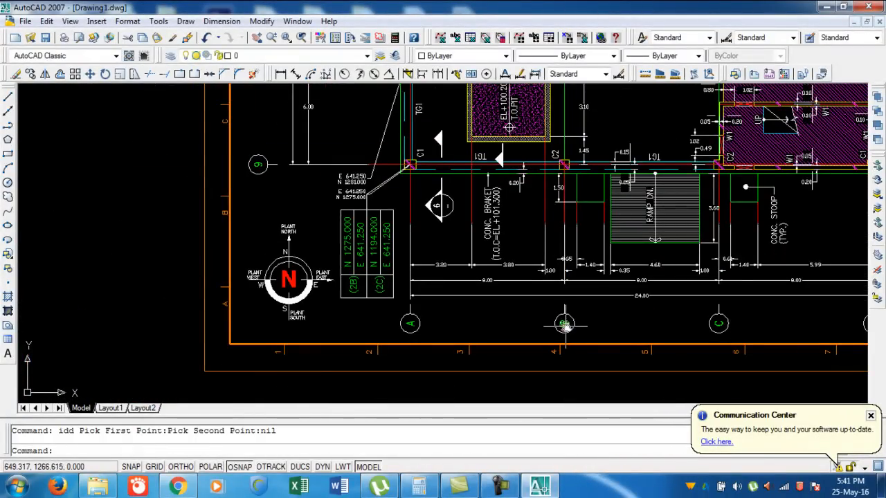
Label the coordinates of the grid B/9 intersection with idd, placing the text beside the A/9 label above the 2B/2C table.
{"action": "scroll", "coordinate": [581, 163], "scroll_direction": "up", "scroll_amount": 5}
{"action": "type", "text": "idd"}
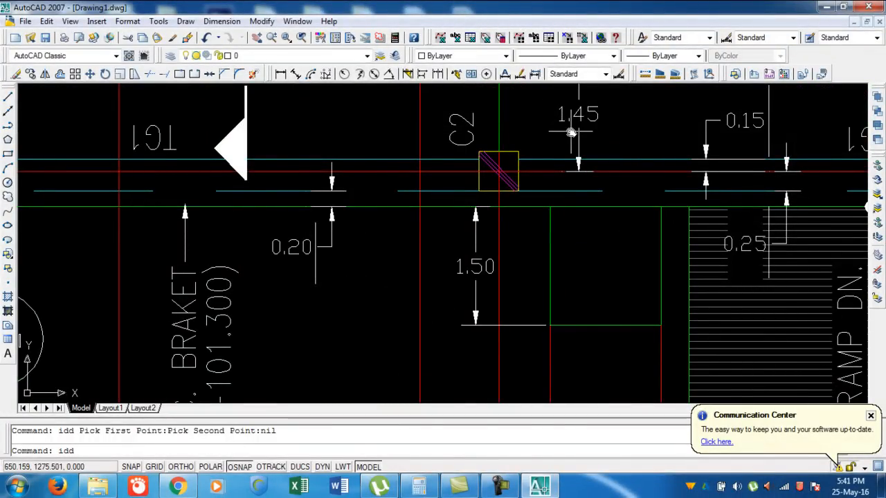
{"action": "key", "text": "Return"}
{"action": "scroll", "coordinate": [501, 169], "scroll_direction": "up", "scroll_amount": 4}
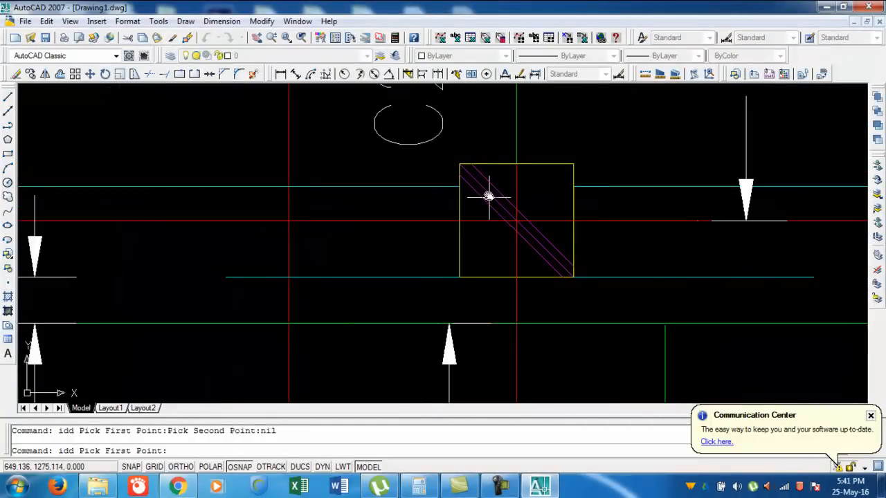
{"action": "left_click", "coordinate": [523, 213]}
{"action": "scroll", "coordinate": [608, 90], "scroll_direction": "down", "scroll_amount": 6}
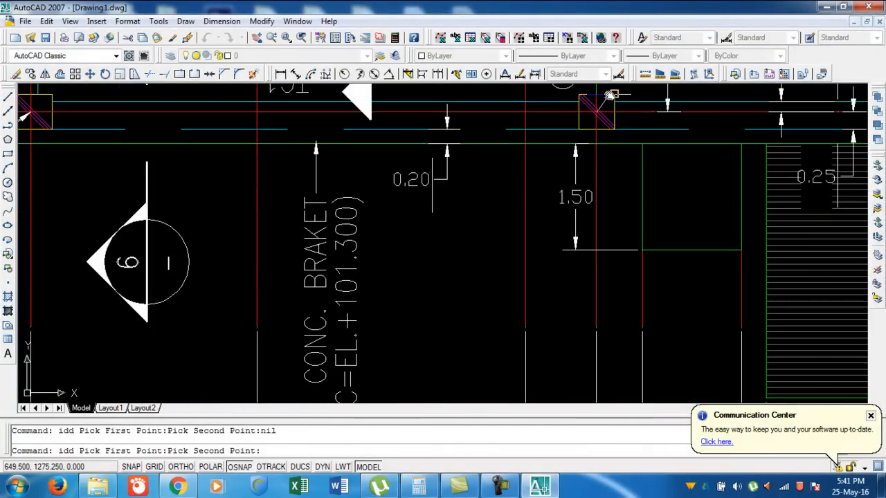
{"action": "scroll", "coordinate": [423, 143], "scroll_direction": "up", "scroll_amount": 2}
{"action": "mouse_move", "coordinate": [484, 112]}
{"action": "middle_mouse_down"}
{"action": "mouse_move", "coordinate": [486, 170]}
{"action": "mouse_move", "coordinate": [463, 221]}
{"action": "mouse_move", "coordinate": [470, 193]}
{"action": "middle_mouse_up"}
{"action": "left_click", "coordinate": [532, 200]}
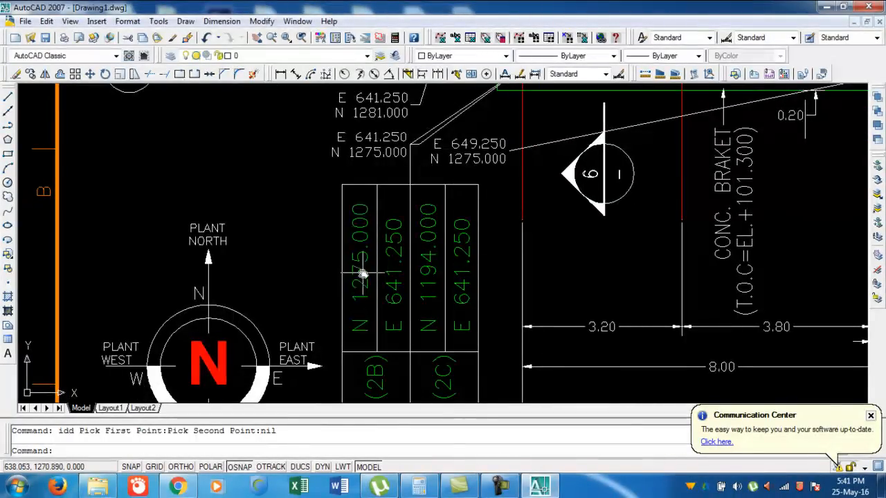
Compare the A/9 and B/9 coordinate labels with the dimensioned spacing between grid lines A and B and with the coordinate table.
{"action": "scroll", "coordinate": [422, 218], "scroll_direction": "down", "scroll_amount": 4}
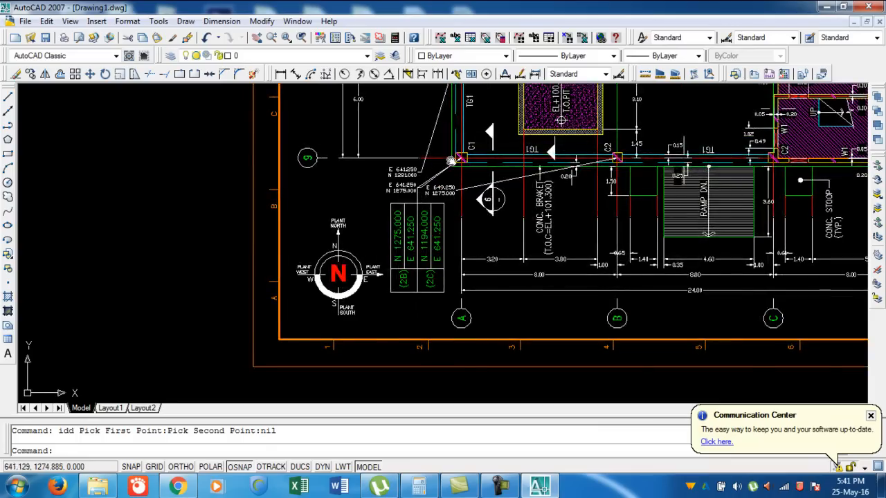
{"action": "scroll", "coordinate": [397, 240], "scroll_direction": "up", "scroll_amount": 3}
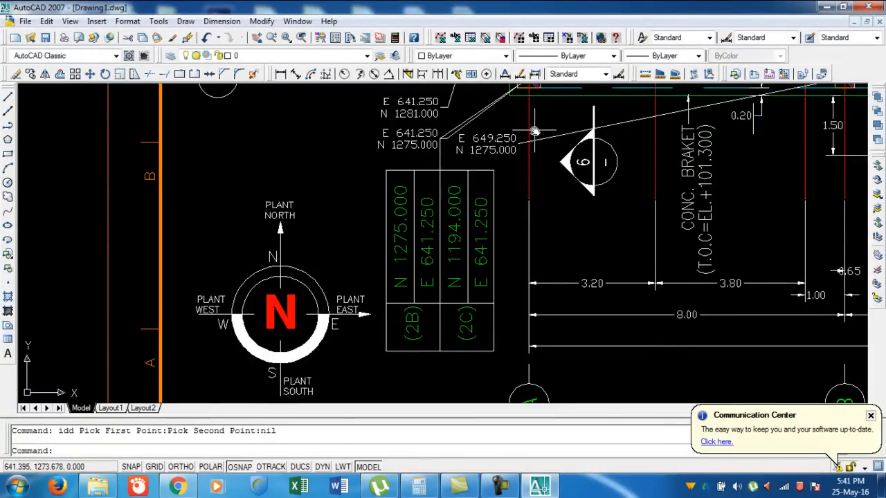
{"action": "middle_click_drag", "start_coordinate": [533, 132], "coordinate": [506, 184]}
{"action": "scroll", "coordinate": [498, 131], "scroll_direction": "down", "scroll_amount": 2}
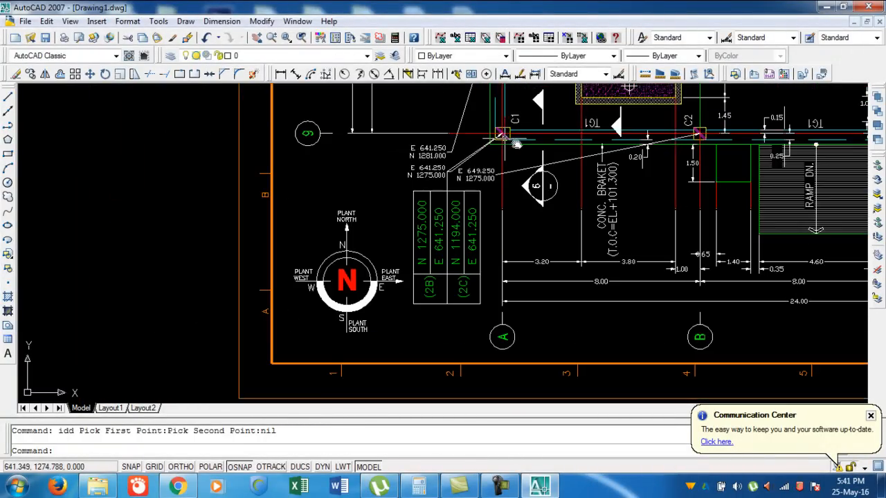
{"action": "scroll", "coordinate": [609, 276], "scroll_direction": "up", "scroll_amount": 5}
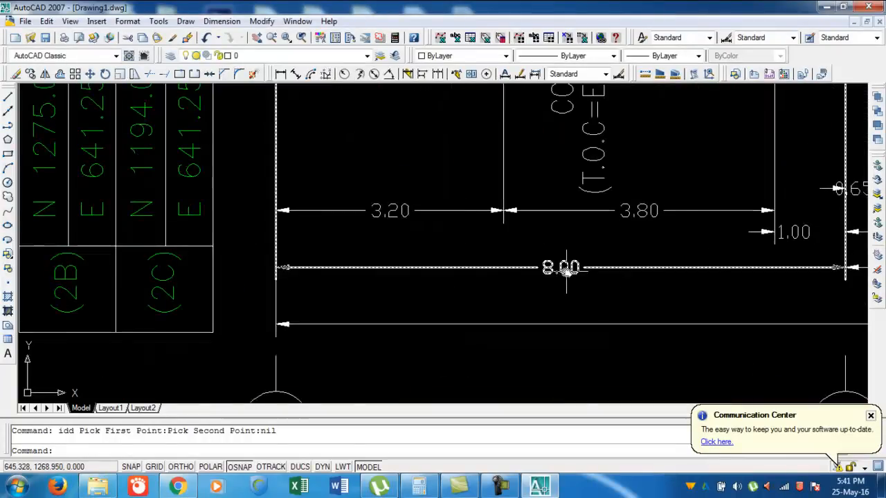
{"action": "scroll", "coordinate": [595, 274], "scroll_direction": "down", "scroll_amount": 5}
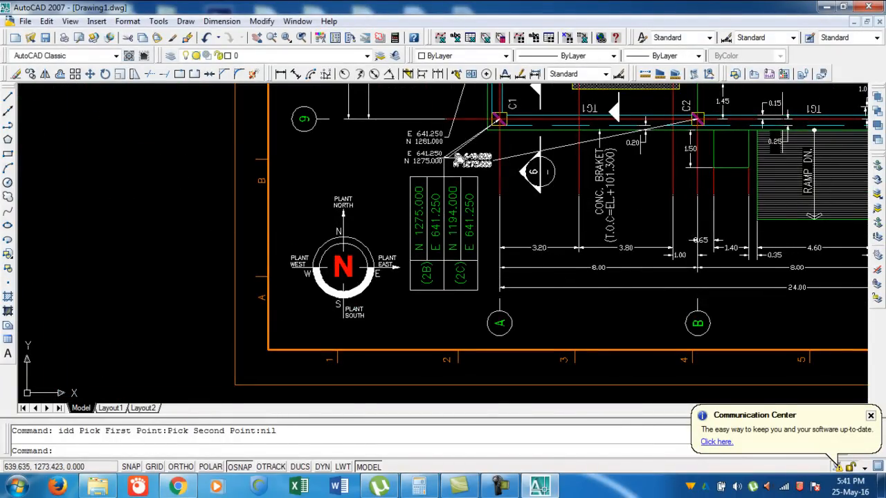
{"action": "scroll", "coordinate": [457, 159], "scroll_direction": "up", "scroll_amount": 4}
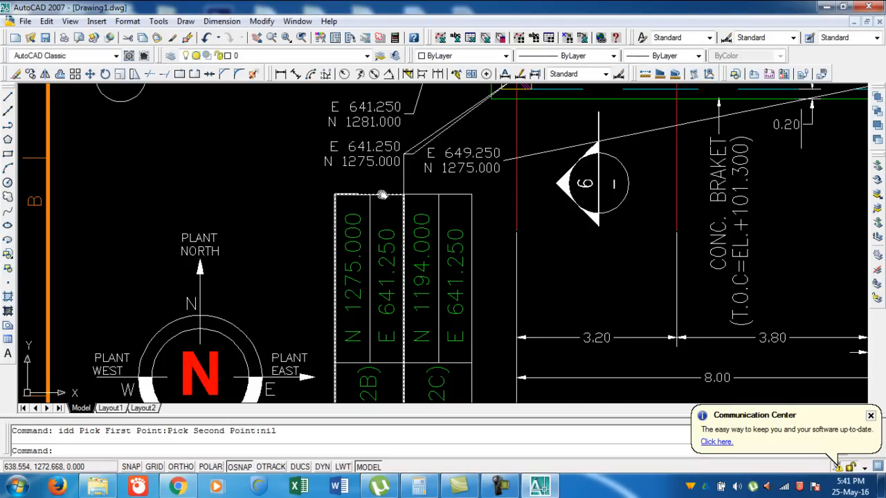
{"action": "scroll", "coordinate": [346, 204], "scroll_direction": "down", "scroll_amount": 5}
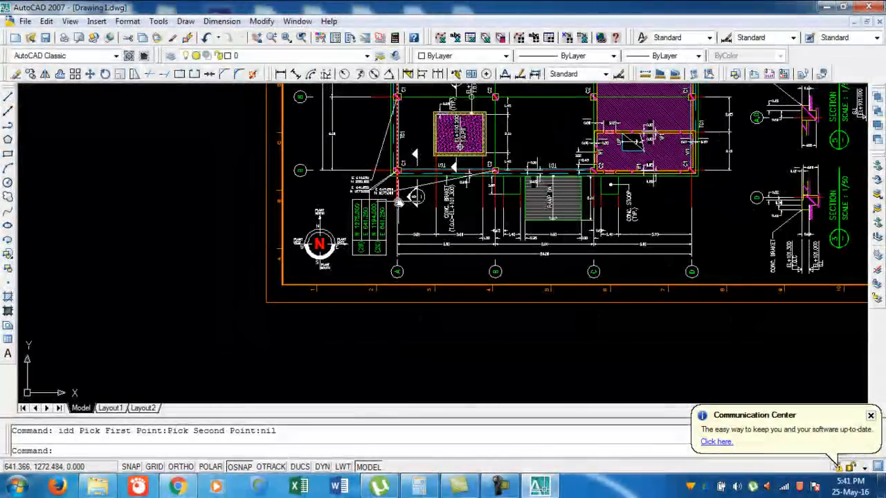
{"action": "scroll", "coordinate": [382, 190], "scroll_direction": "up", "scroll_amount": 2}
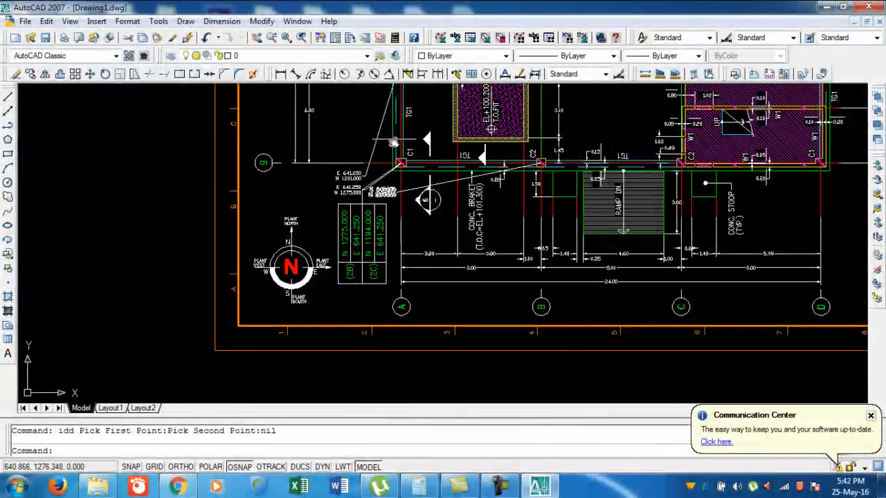
Label the centre coordinates of column C2 at grid B/5 with idd, placing the text up and to the left of the column.
{"action": "middle_click_drag", "start_coordinate": [495, 135], "coordinate": [159, 291]}
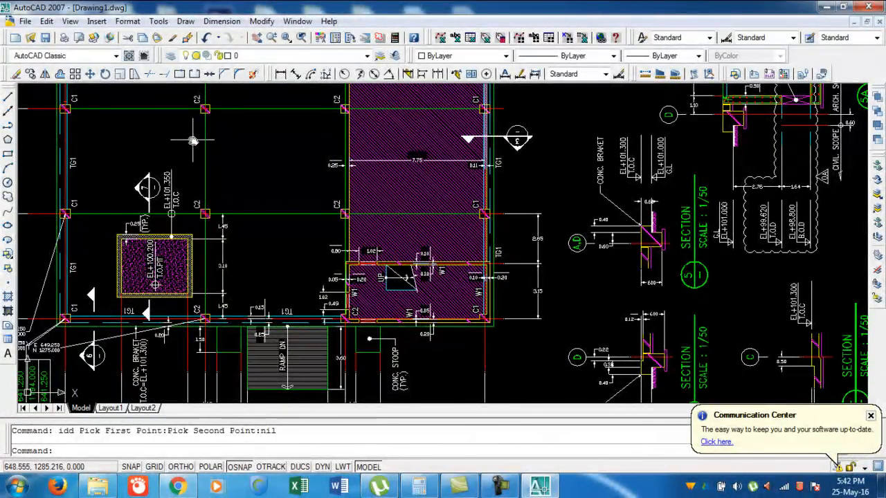
{"action": "scroll", "coordinate": [245, 143], "scroll_direction": "down", "scroll_amount": 3}
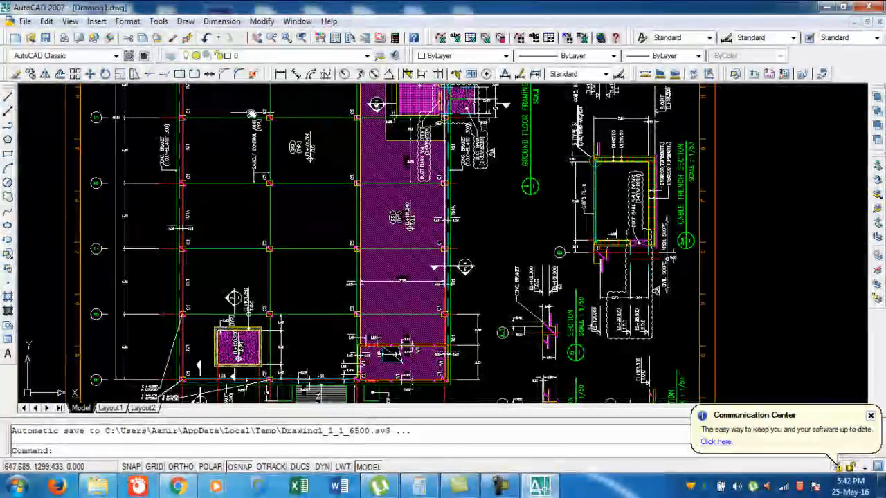
{"action": "scroll", "coordinate": [254, 115], "scroll_direction": "up", "scroll_amount": 6}
{"action": "scroll", "coordinate": [289, 124], "scroll_direction": "up", "scroll_amount": 2}
{"action": "middle_click_drag", "start_coordinate": [293, 127], "coordinate": [397, 230]}
{"action": "scroll", "coordinate": [414, 227], "scroll_direction": "up", "scroll_amount": 2}
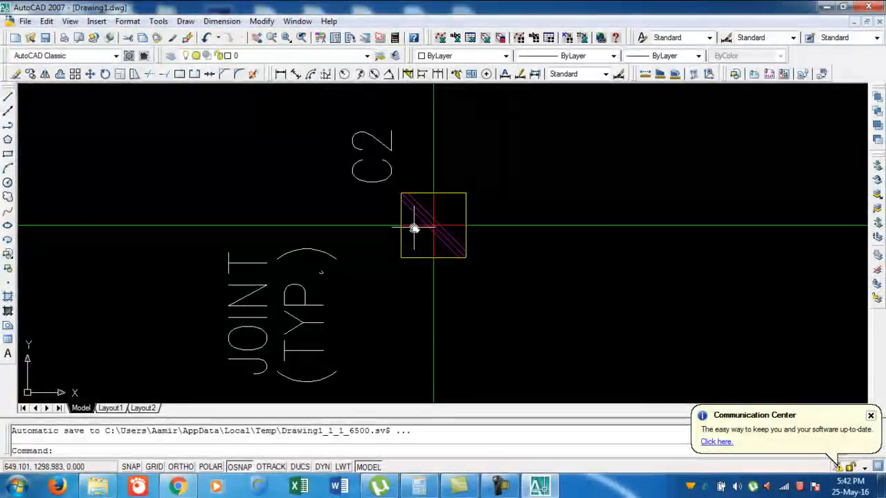
{"action": "key", "text": "Return"}
{"action": "scroll", "coordinate": [414, 222], "scroll_direction": "up", "scroll_amount": 5}
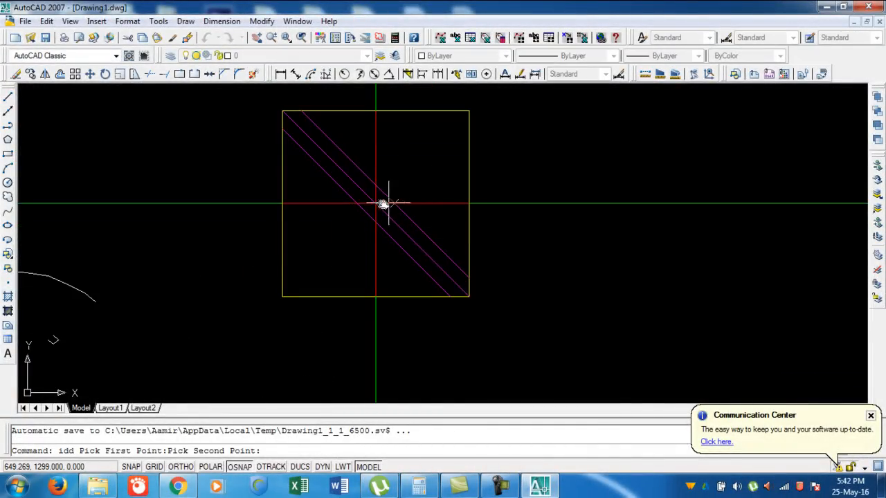
{"action": "scroll", "coordinate": [443, 204], "scroll_direction": "down", "scroll_amount": 4}
{"action": "left_click", "coordinate": [365, 147]}
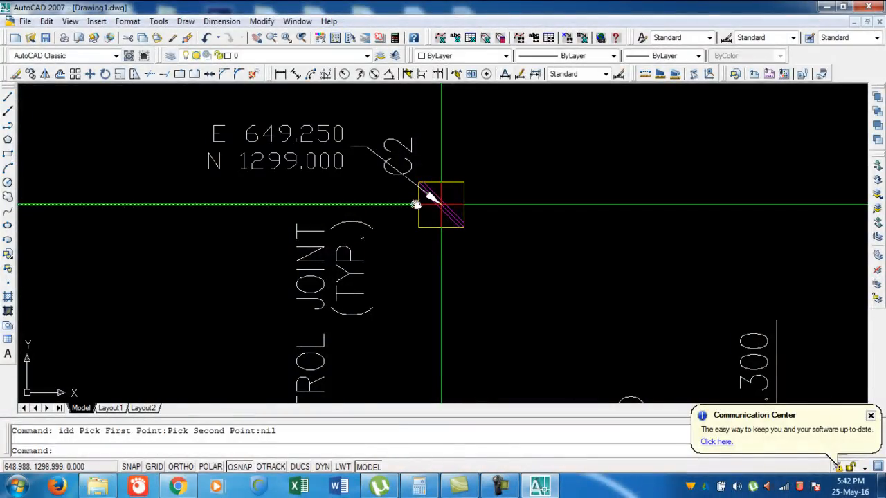
Label the coordinates of the two left corners of the B/5 column with idd, placing both texts to its lower left.
{"action": "key", "text": "Return"}
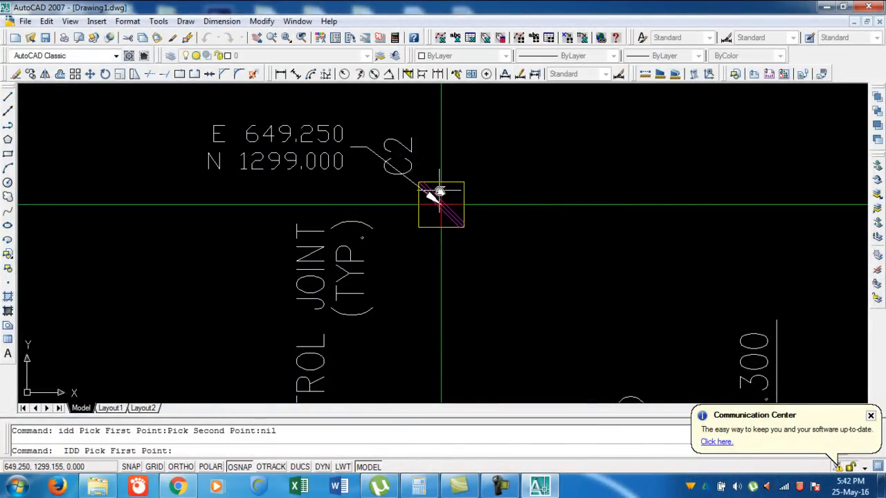
{"action": "scroll", "coordinate": [421, 192], "scroll_direction": "up", "scroll_amount": 5}
{"action": "left_click", "coordinate": [402, 180]}
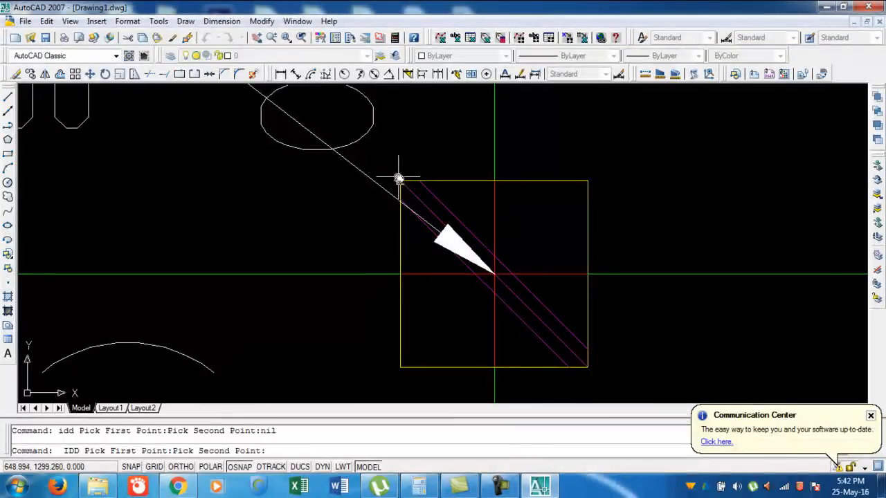
{"action": "scroll", "coordinate": [401, 181], "scroll_direction": "down", "scroll_amount": 5}
{"action": "left_click", "coordinate": [269, 206]}
{"action": "key", "text": "Return"}
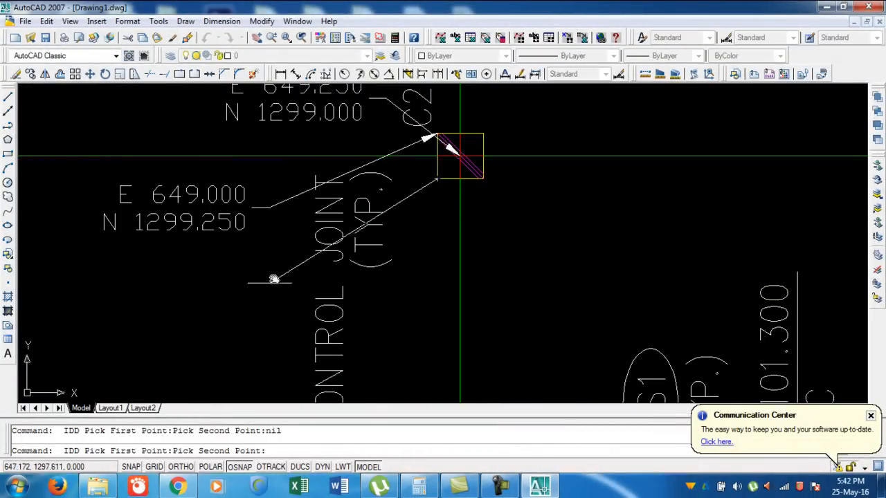
{"action": "left_click", "coordinate": [257, 312]}
Label the coordinates of the two right corners of the B/5 column with idd, placing both texts to its right.
{"action": "key", "text": "Return"}
{"action": "left_click", "coordinate": [482, 180]}
{"action": "left_click", "coordinate": [512, 225]}
{"action": "key", "text": "Return"}
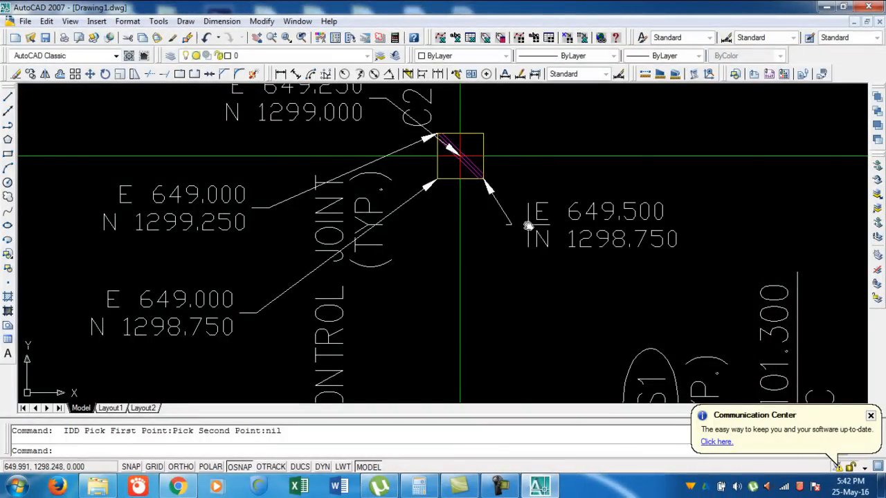
{"action": "left_click", "coordinate": [483, 133]}
{"action": "left_click", "coordinate": [513, 110]}
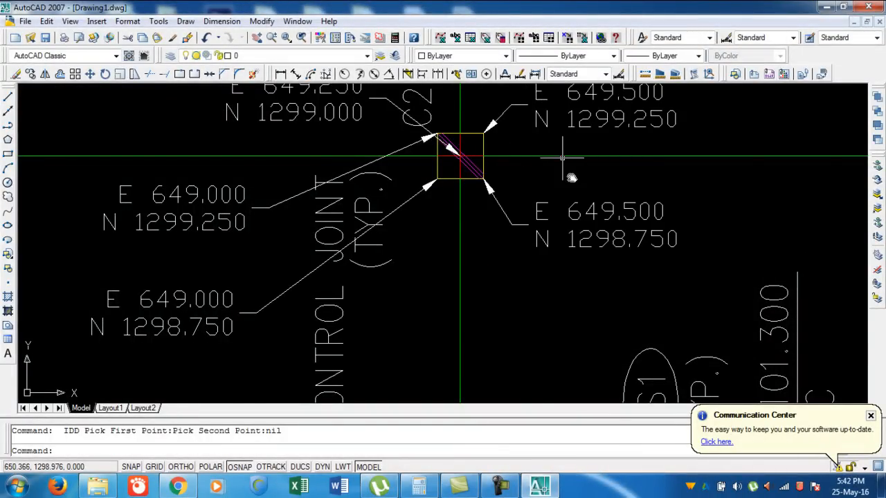
Review the ground floor framing plan from grid line 1 down to the labelled B/5 column, including the pit and notes.
{"action": "scroll", "coordinate": [595, 163], "scroll_direction": "down", "scroll_amount": 8}
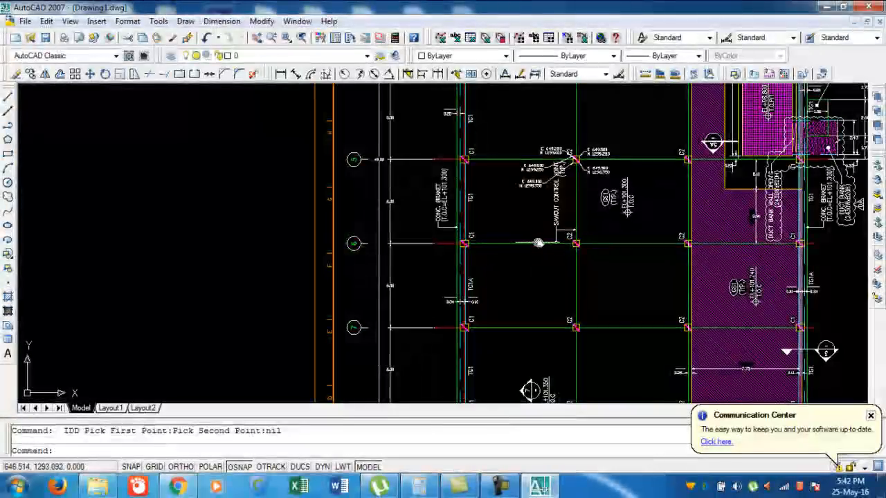
{"action": "scroll", "coordinate": [564, 186], "scroll_direction": "down", "scroll_amount": 5}
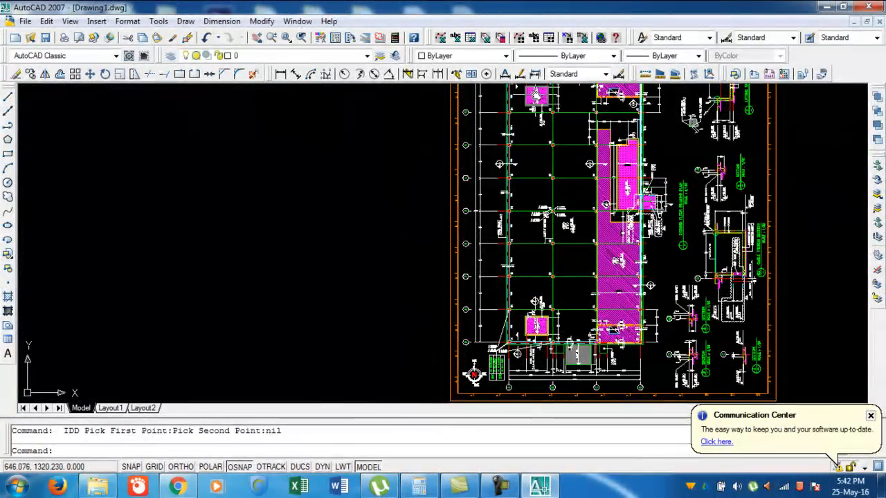
{"action": "scroll", "coordinate": [547, 101], "scroll_direction": "up", "scroll_amount": 3}
{"action": "scroll", "coordinate": [528, 216], "scroll_direction": "up", "scroll_amount": 3}
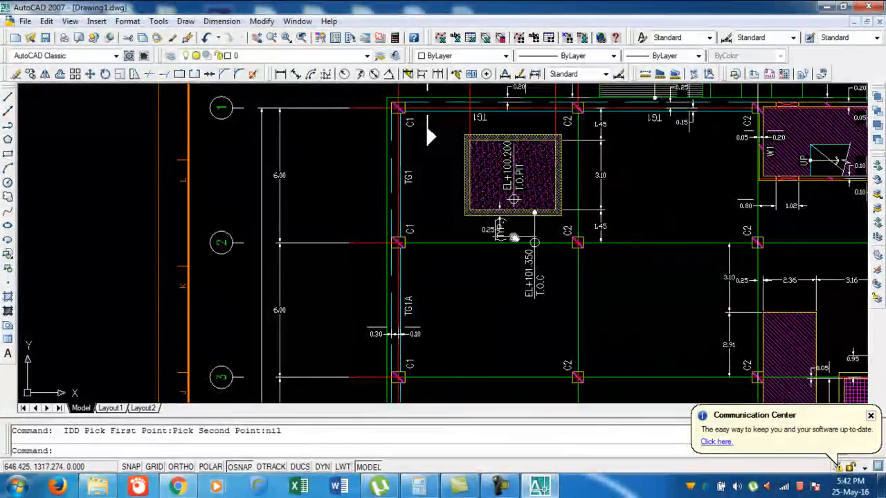
{"action": "scroll", "coordinate": [536, 181], "scroll_direction": "down", "scroll_amount": 3}
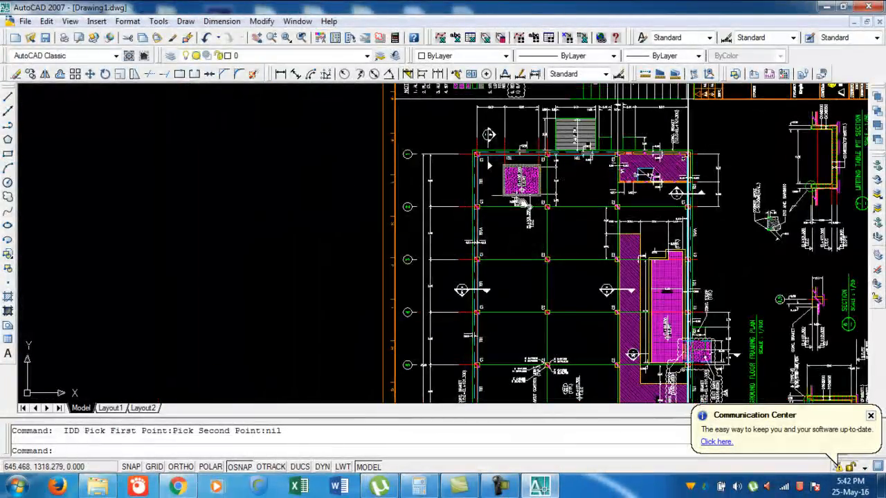
{"action": "middle_click_drag", "start_coordinate": [487, 158], "coordinate": [448, 227]}
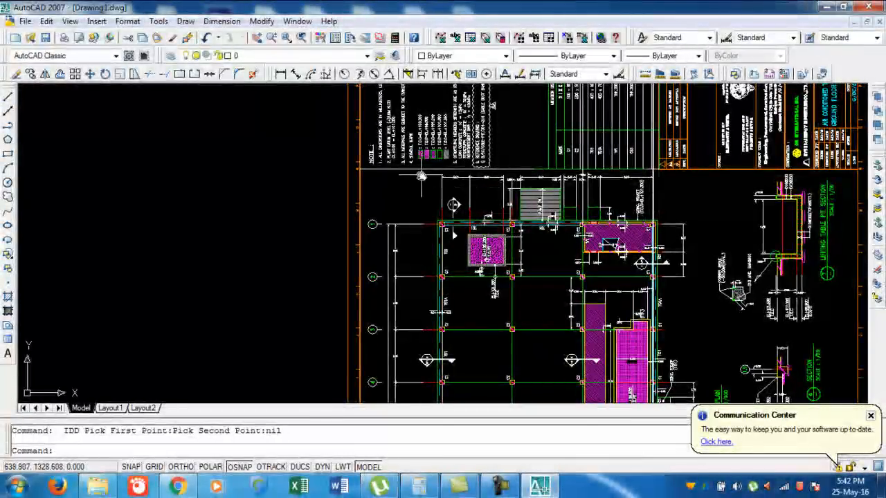
{"action": "middle_click_drag", "start_coordinate": [526, 307], "coordinate": [509, 210]}
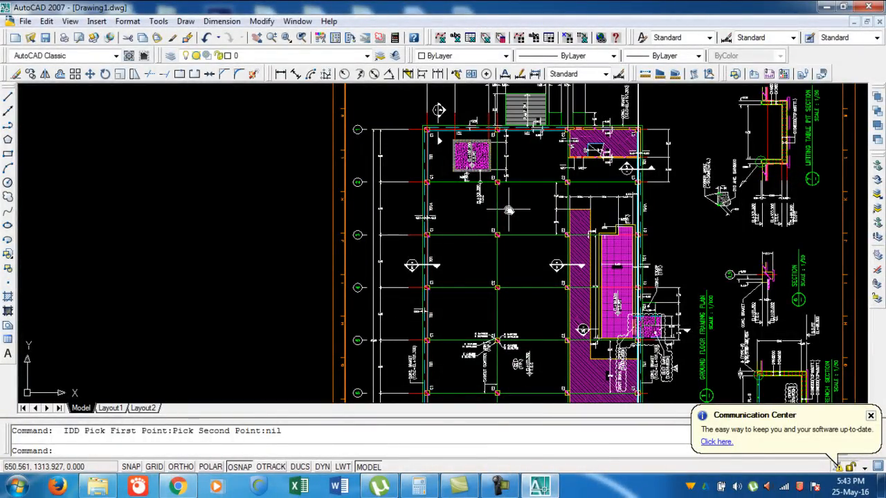
{"action": "scroll", "coordinate": [487, 212], "scroll_direction": "up", "scroll_amount": 3}
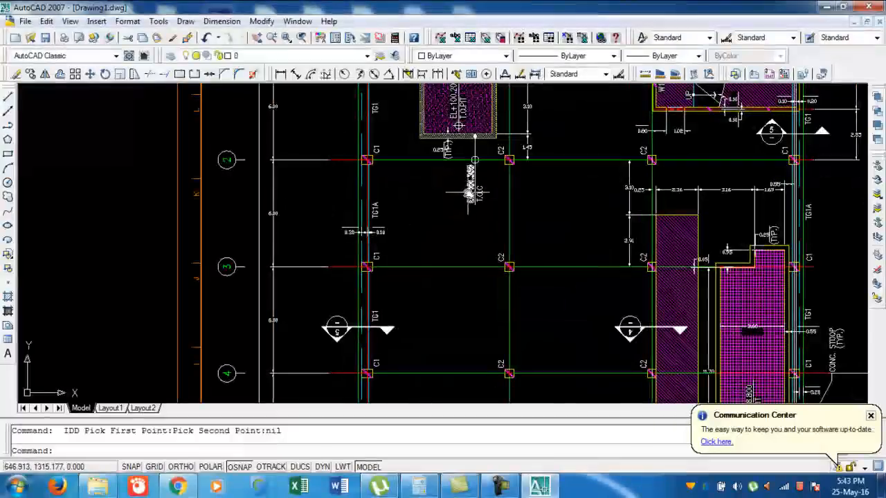
{"action": "scroll", "coordinate": [443, 187], "scroll_direction": "down", "scroll_amount": 4}
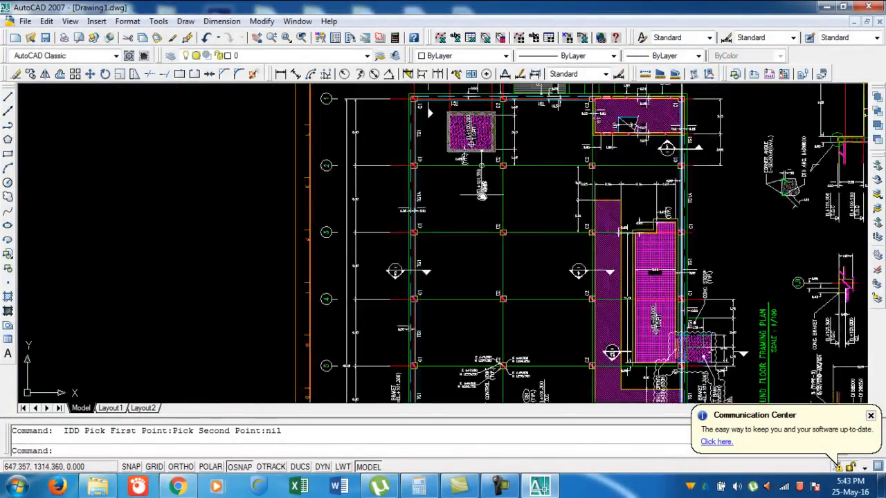
{"action": "scroll", "coordinate": [483, 338], "scroll_direction": "up", "scroll_amount": 4}
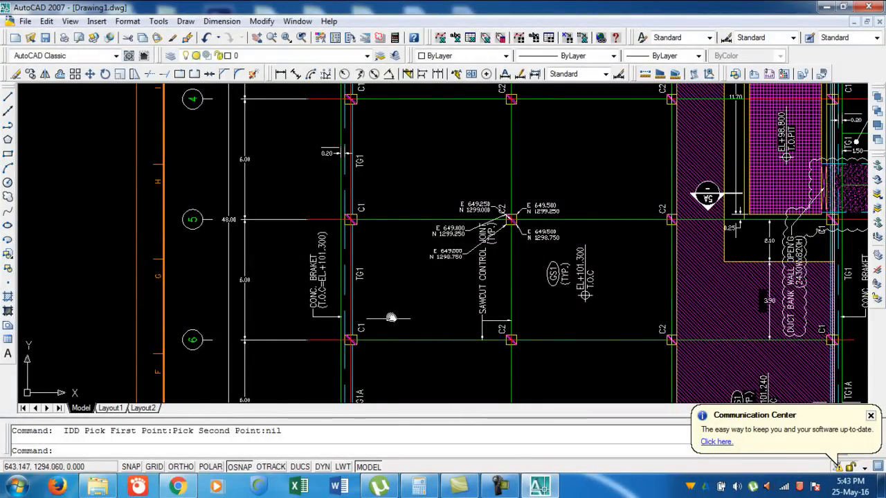
Switch to Chrome and look over the home page of the author's YouTube channel, including the suggested videos.
{"action": "left_click", "coordinate": [179, 488]}
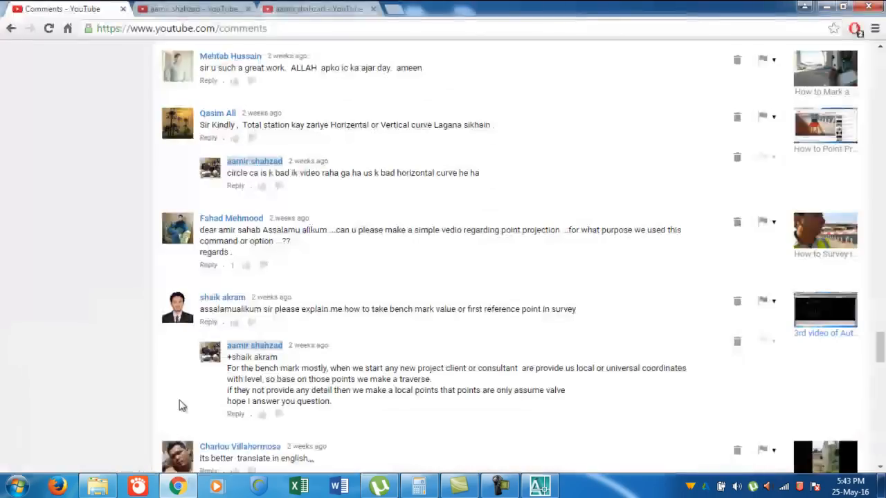
{"action": "left_click", "coordinate": [181, 9]}
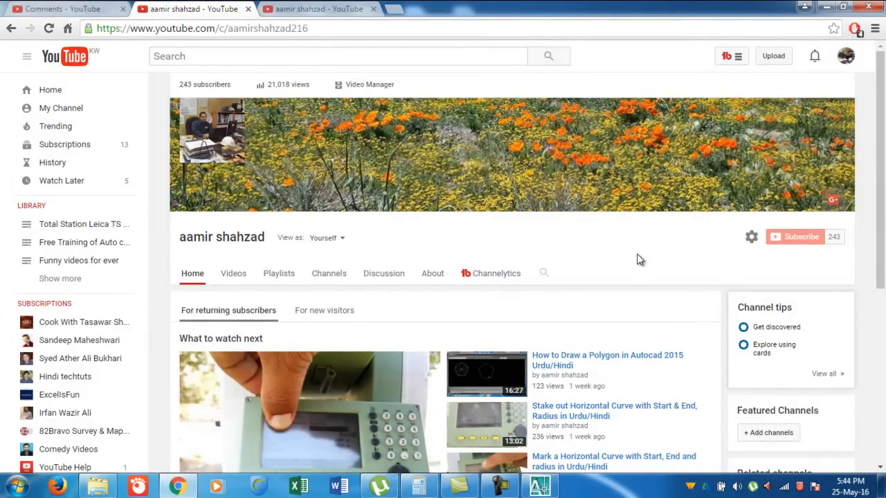
{"action": "scroll", "coordinate": [615, 259], "scroll_direction": "down", "scroll_amount": 3}
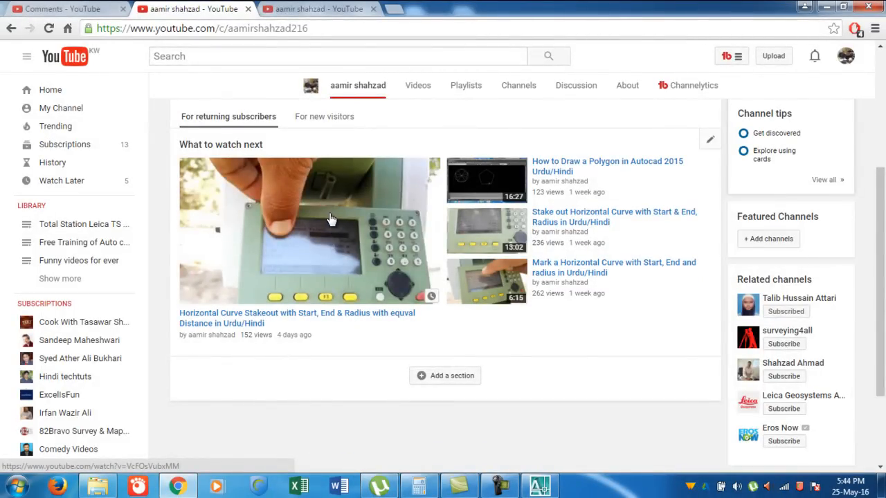
{"action": "scroll", "coordinate": [330, 218], "scroll_direction": "up", "scroll_amount": 2}
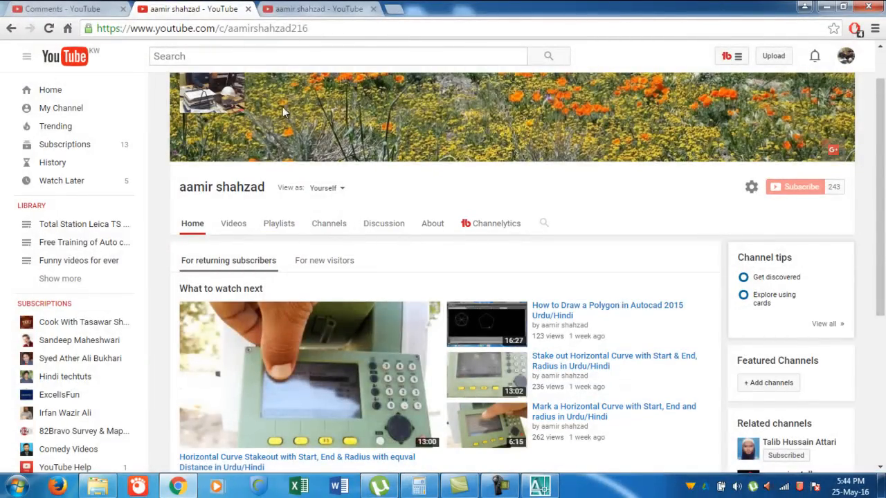
Open the channel's playlists and look over the author's collections, including the AutoCAD beginner training and Total Station Leica playlists.
{"action": "left_click", "coordinate": [280, 225]}
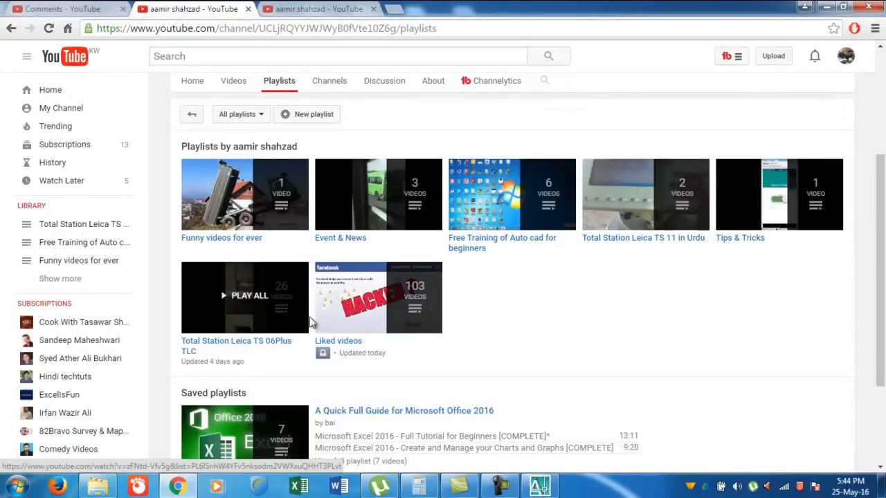
{"action": "scroll", "coordinate": [308, 319], "scroll_direction": "up", "scroll_amount": 3}
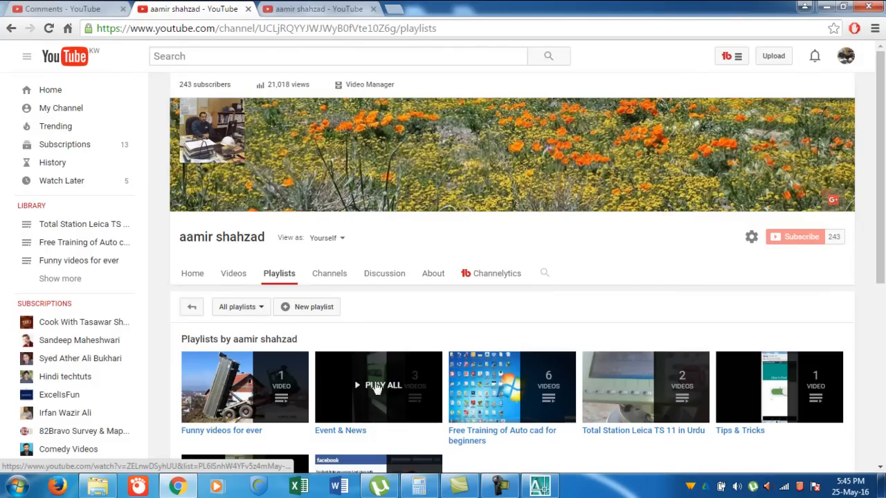
{"action": "scroll", "coordinate": [455, 394], "scroll_direction": "down", "scroll_amount": 3}
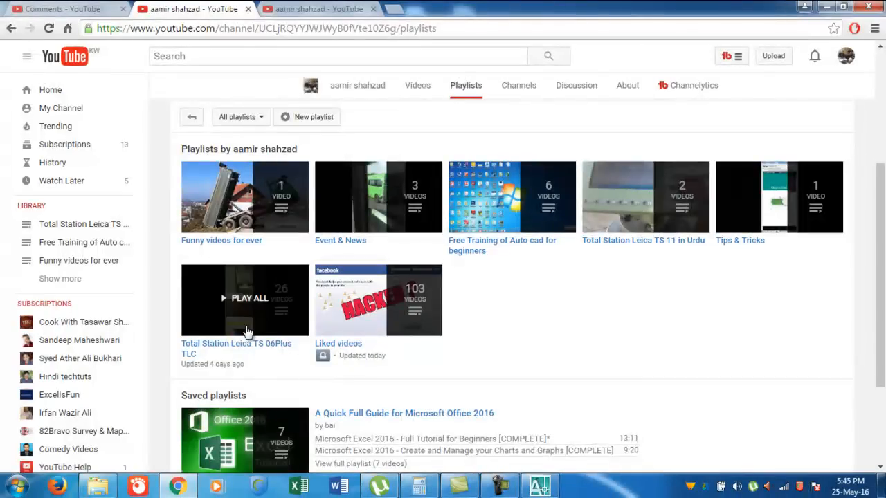
{"action": "scroll", "coordinate": [251, 342], "scroll_direction": "up", "scroll_amount": 3}
{"action": "scroll", "coordinate": [245, 408], "scroll_direction": "down", "scroll_amount": 3}
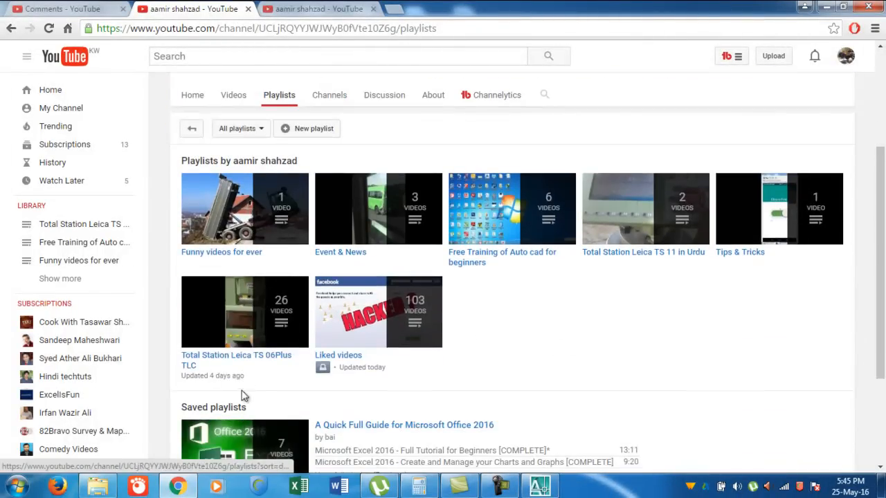
{"action": "scroll", "coordinate": [277, 305], "scroll_direction": "up", "scroll_amount": 4}
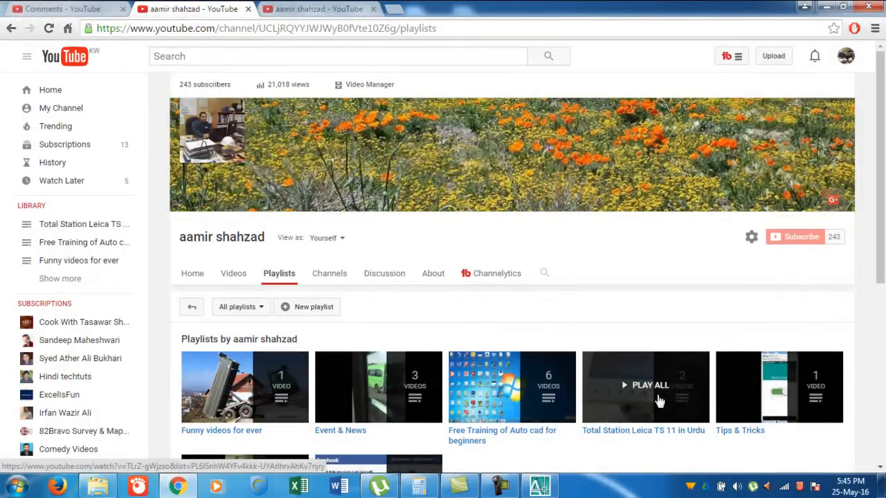
{"action": "left_click", "coordinate": [501, 486]}
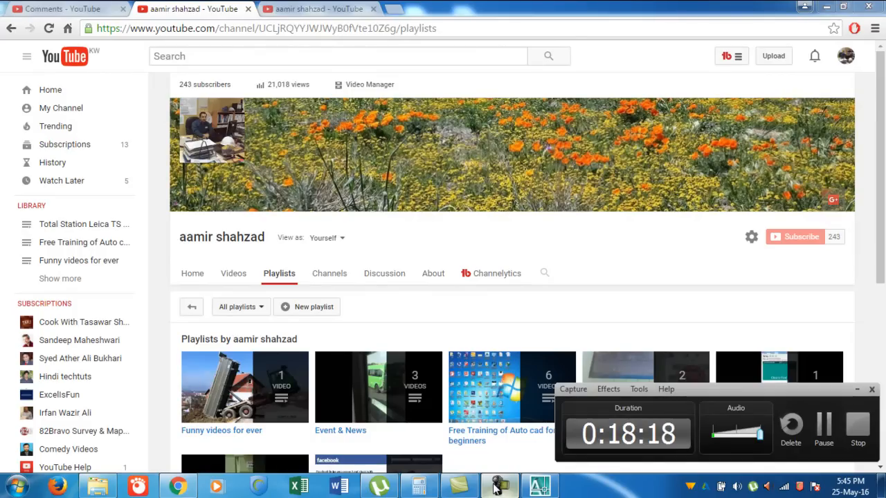
{"action": "left_click", "coordinate": [495, 486]}
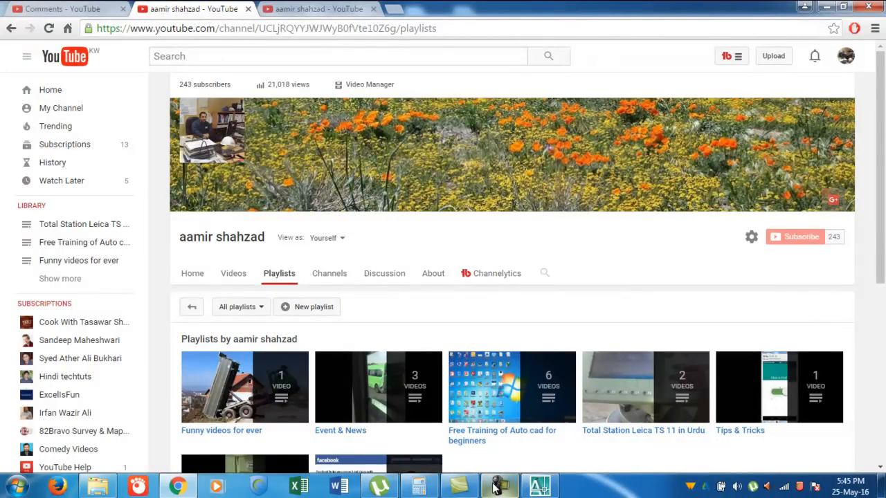
{"action": "left_click", "coordinate": [499, 487]}
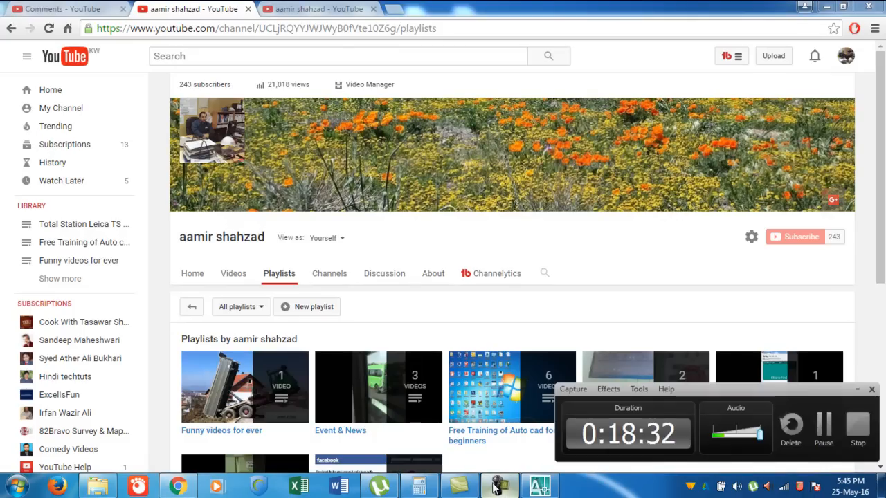